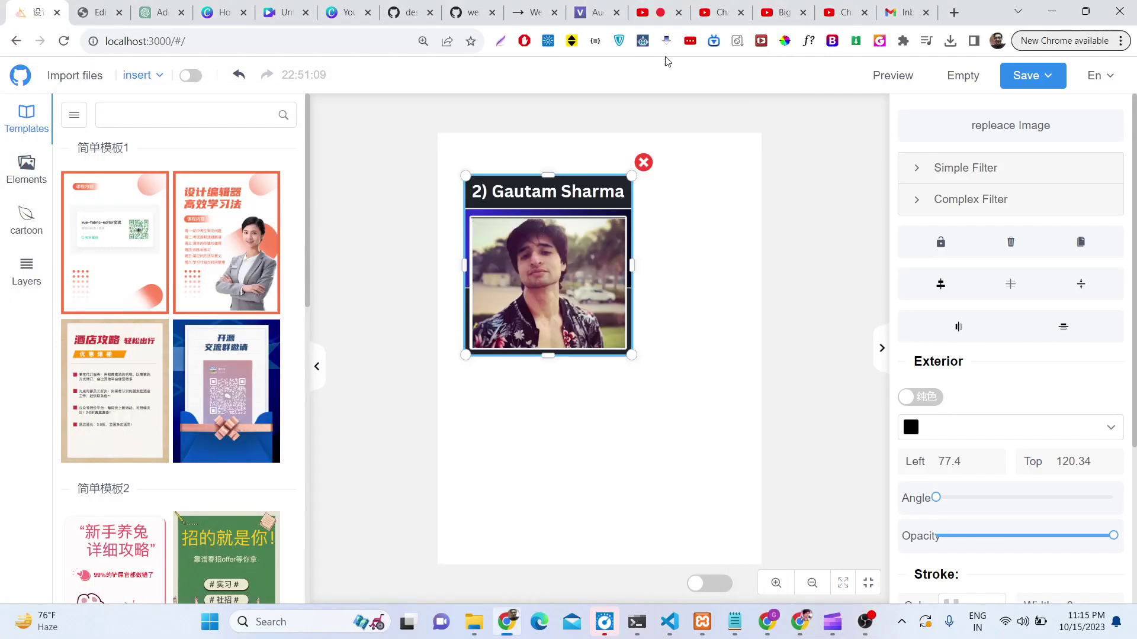
Step: Reload the editor page to get a fresh blank 900 × 1200 canvas without the photo card
click(66, 41)
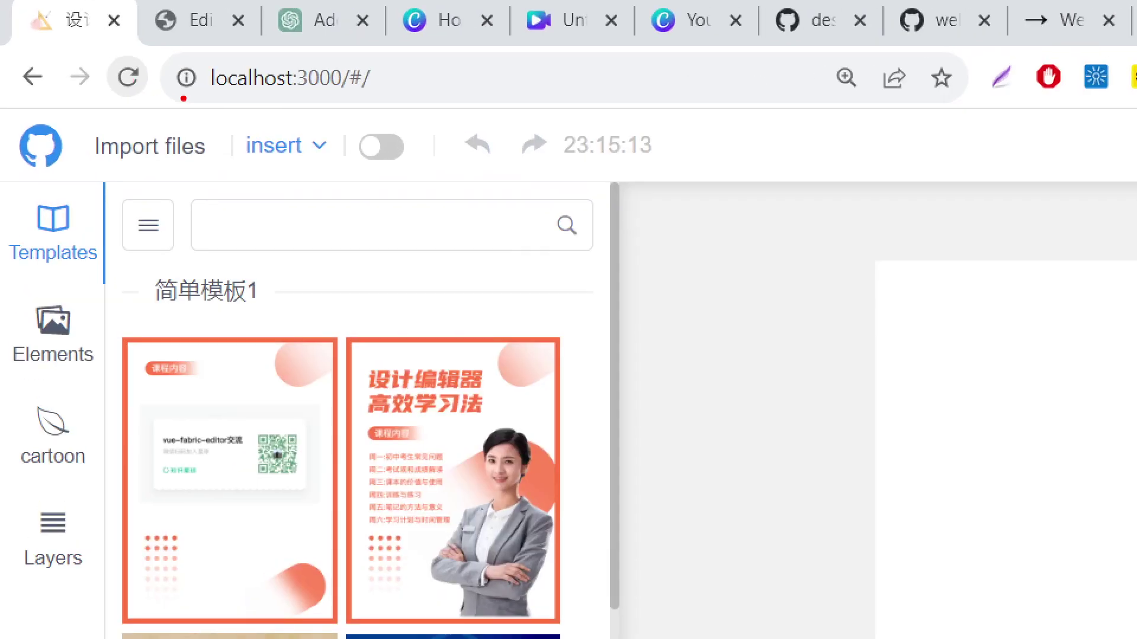
mouse_move(183, 99)
mouse_down()
mouse_move(337, 108)
mouse_move(402, 69)
mouse_move(182, 60)
mouse_up()
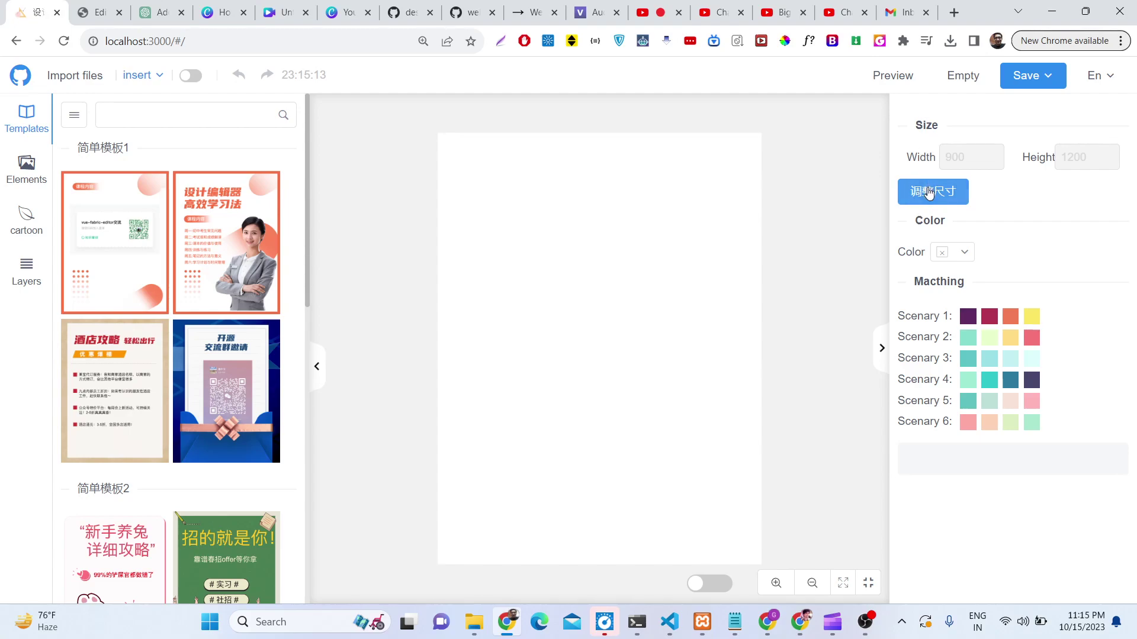
Step: Resize the canvas to width 1280 and height 720
click(928, 192)
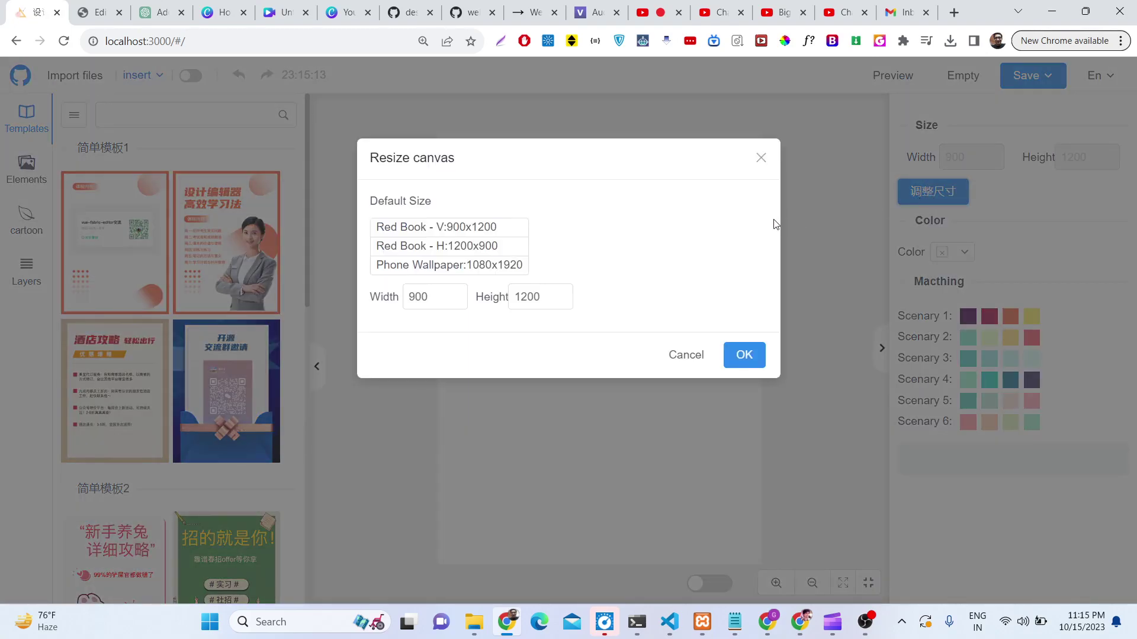
double_click(444, 292)
text(1280)
double_click(521, 296)
text(7)
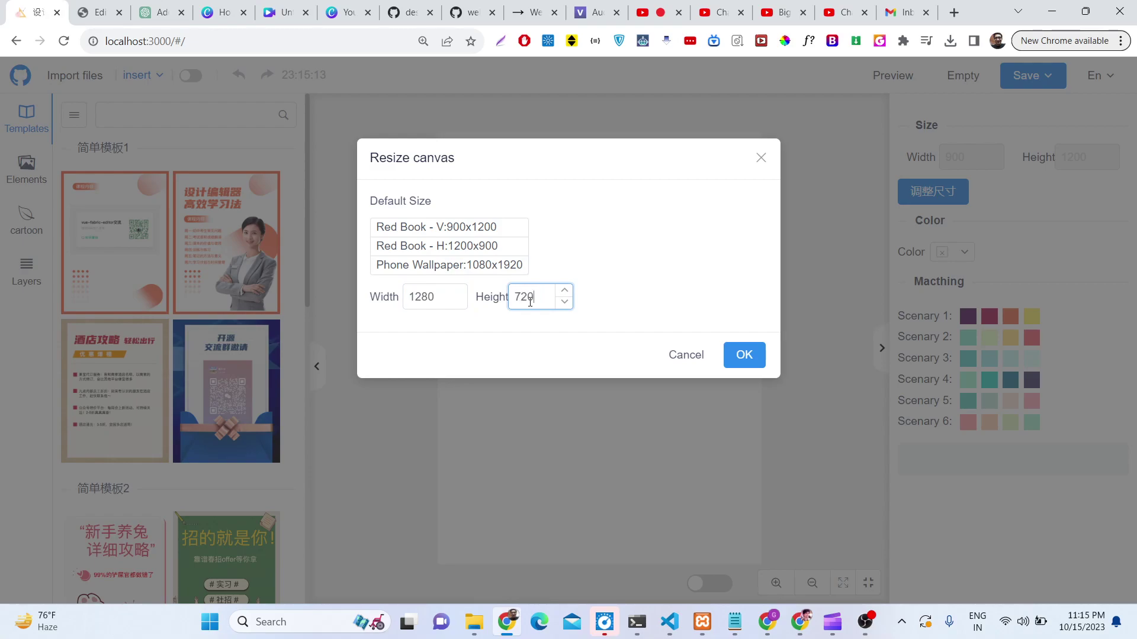
click(728, 354)
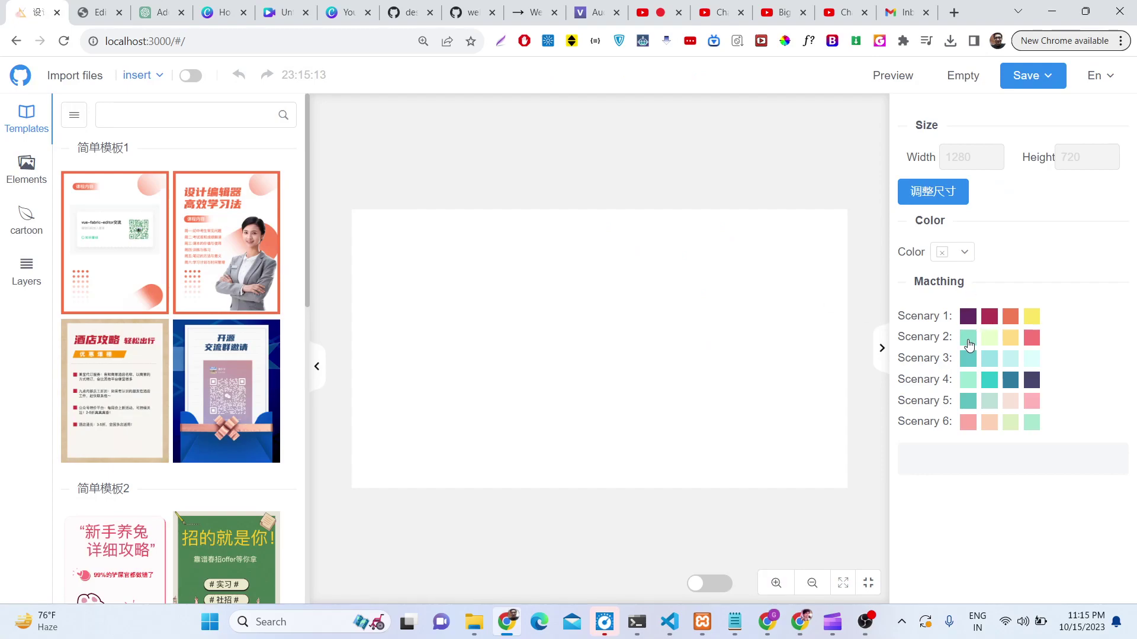
Step: Try the dark purple, crimson, orange and yellow preset background swatches
click(968, 316)
click(989, 323)
click(1008, 320)
click(1031, 317)
Step: Set a custom purple background, rgba(136,48,169,1), in the colour picker
click(962, 252)
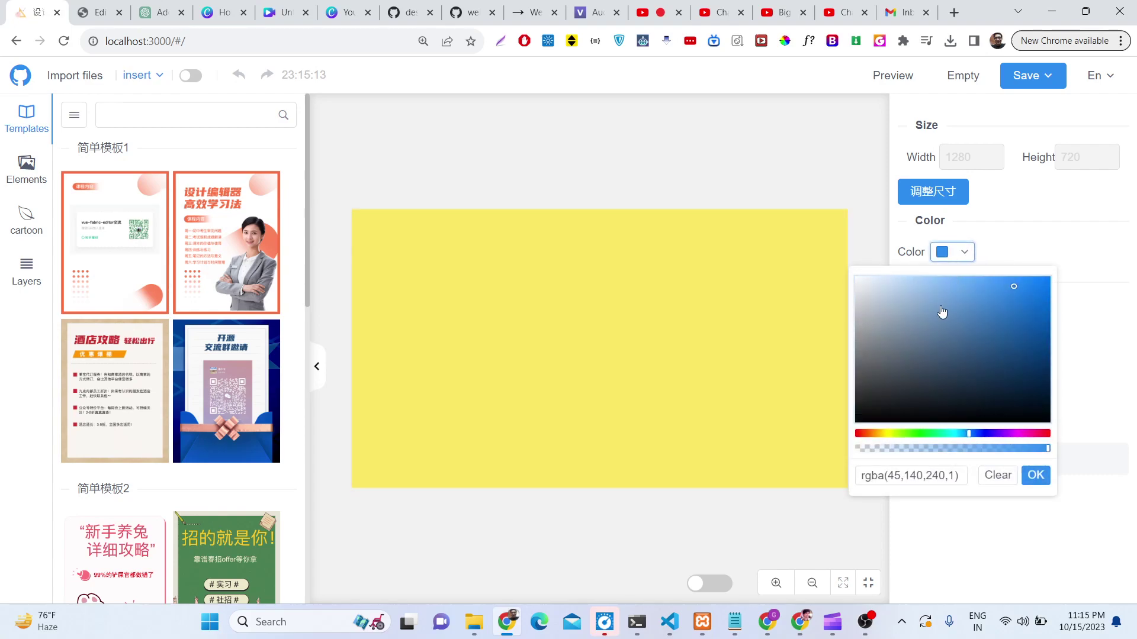
mouse_move(941, 318)
mouse_down()
mouse_move(950, 376)
mouse_move(987, 314)
mouse_move(1019, 332)
mouse_move(1017, 353)
mouse_up()
drag(989, 433, 1009, 433)
mouse_move(1009, 355)
mouse_down()
mouse_move(1029, 312)
mouse_move(985, 337)
mouse_up()
click(1035, 476)
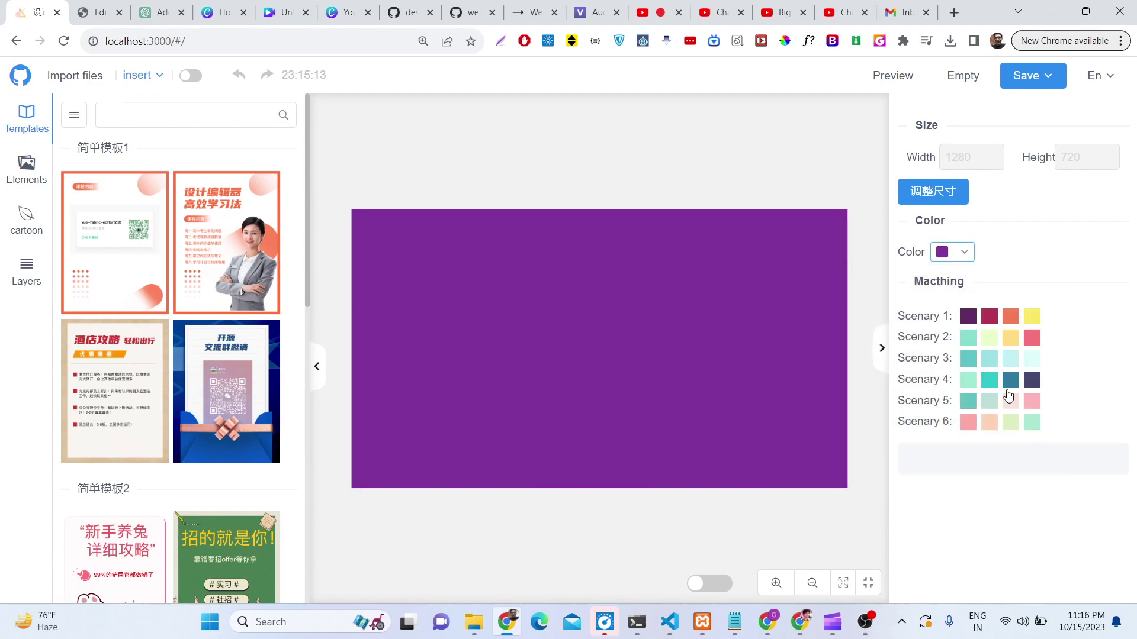
Step: Add the orange course-poster template, delete the woman's photo, then undo twice to restore it
click(232, 268)
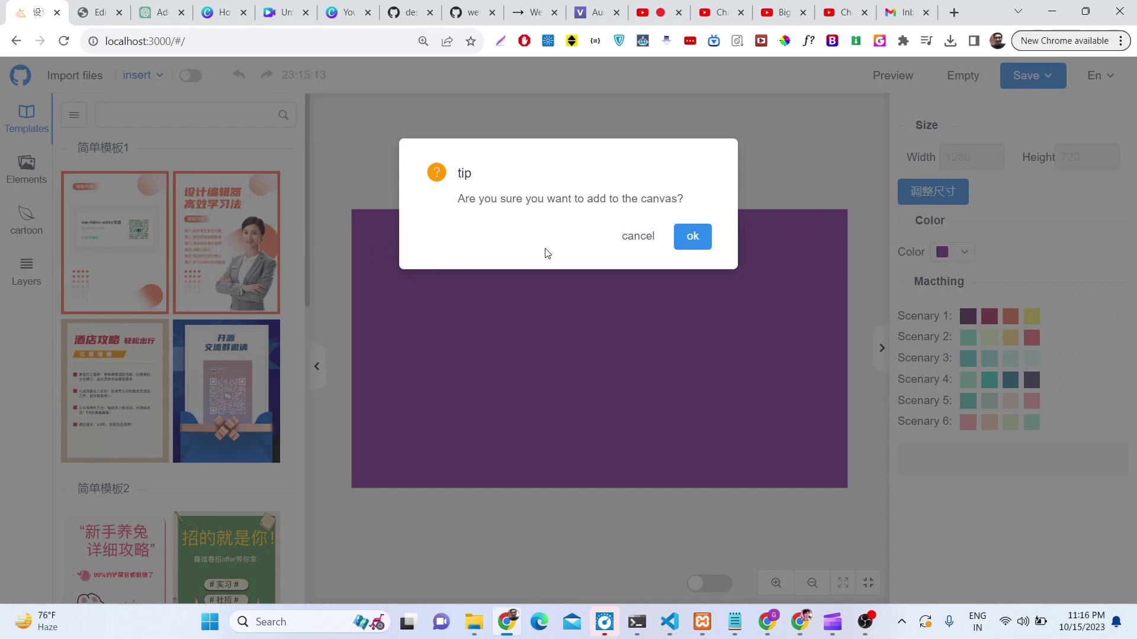
click(686, 243)
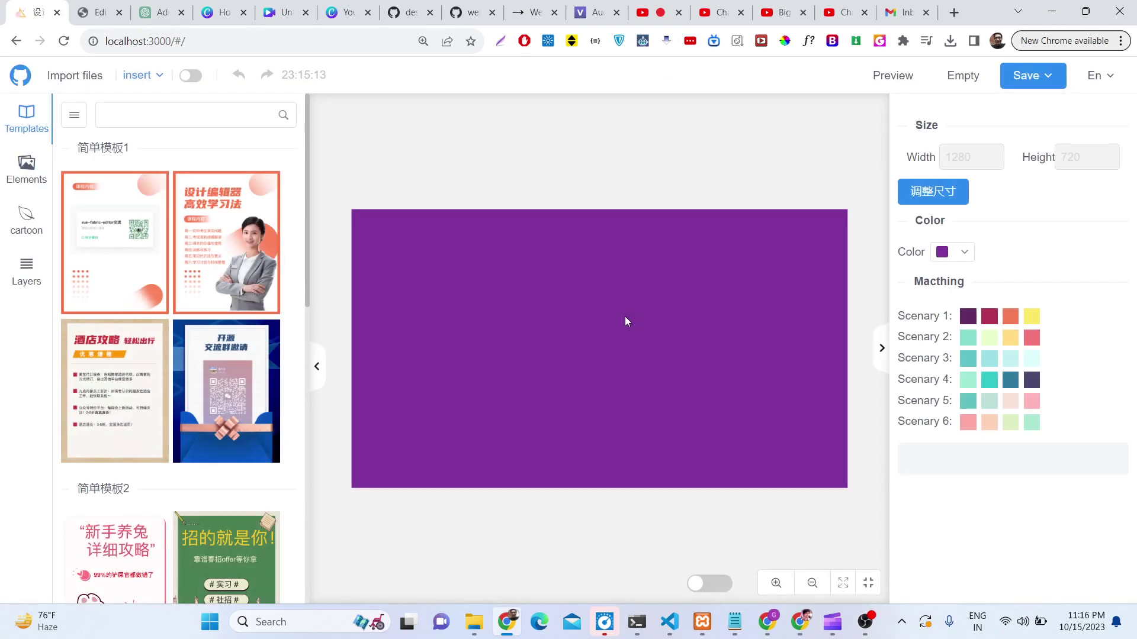
mouse_move(678, 342)
mouse_down()
mouse_move(709, 349)
mouse_move(683, 344)
mouse_up()
click(763, 250)
click(733, 256)
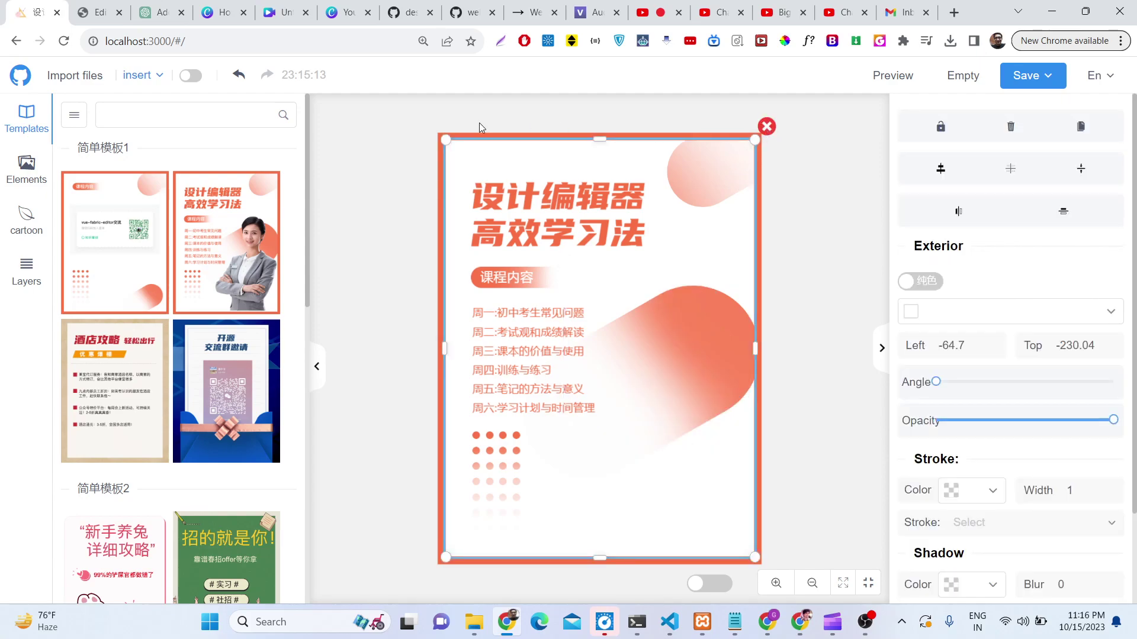
click(239, 78)
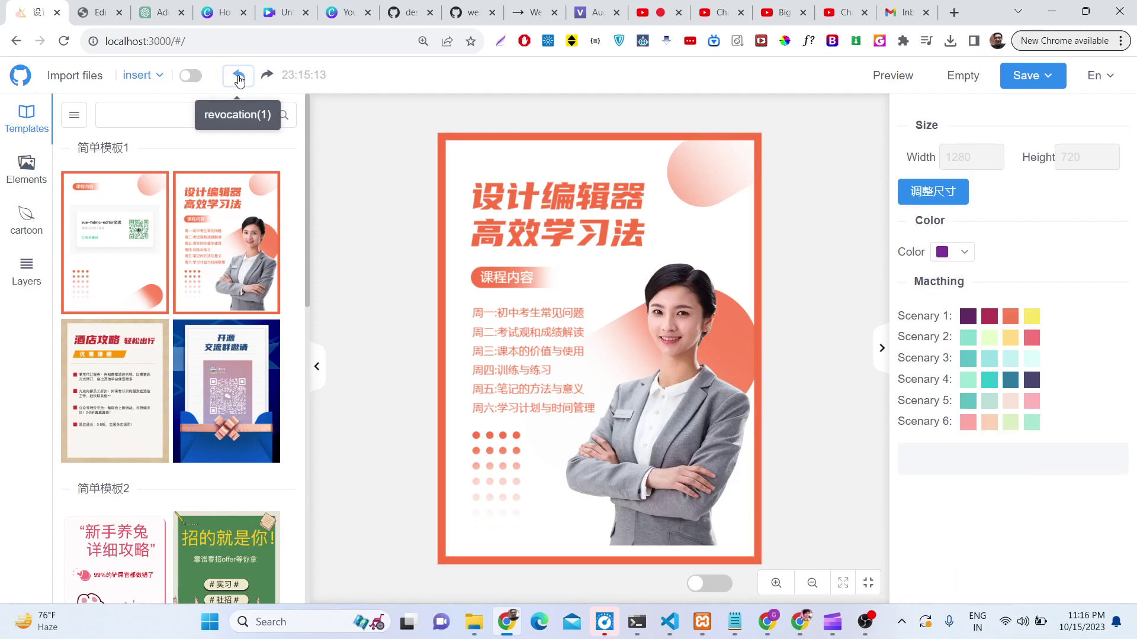
click(239, 79)
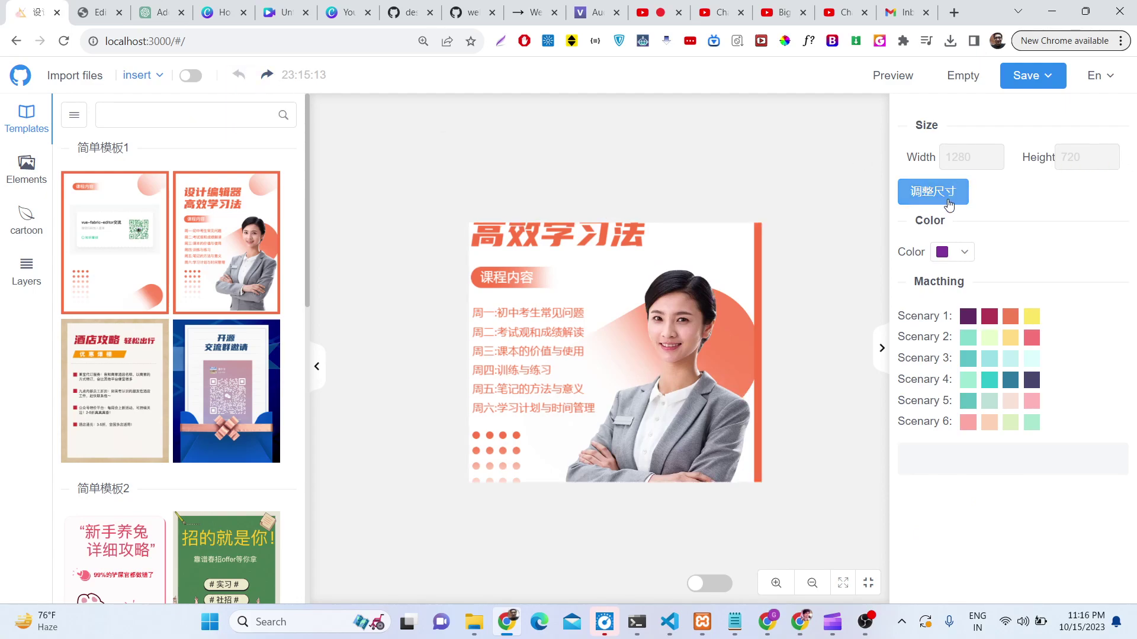
Step: Preview the poster and download it as a PNG
click(912, 84)
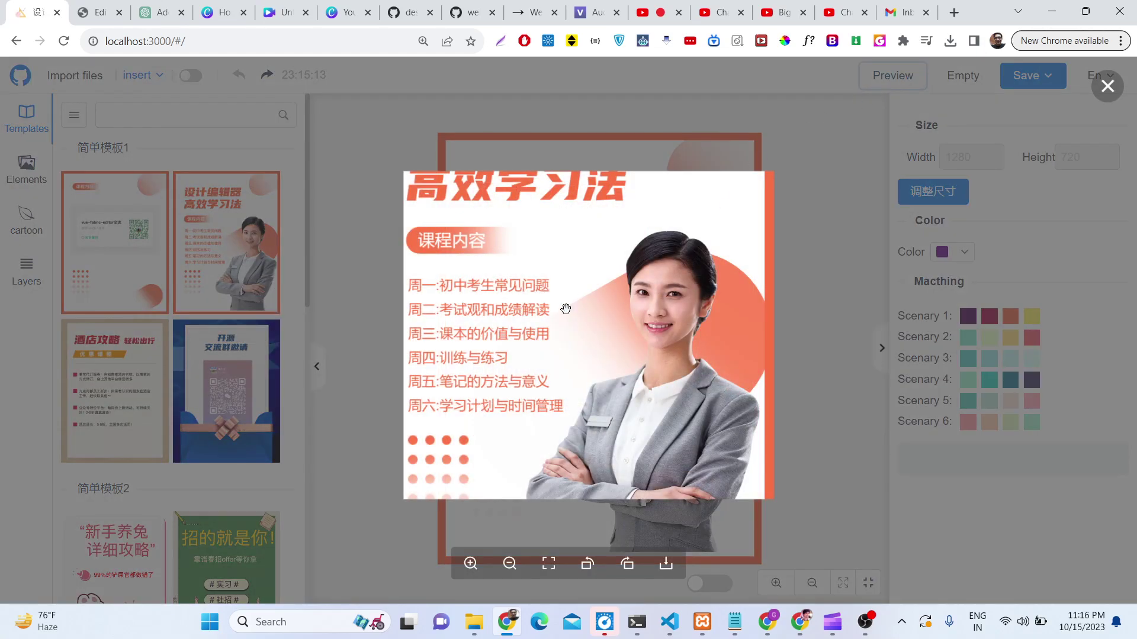
click(830, 175)
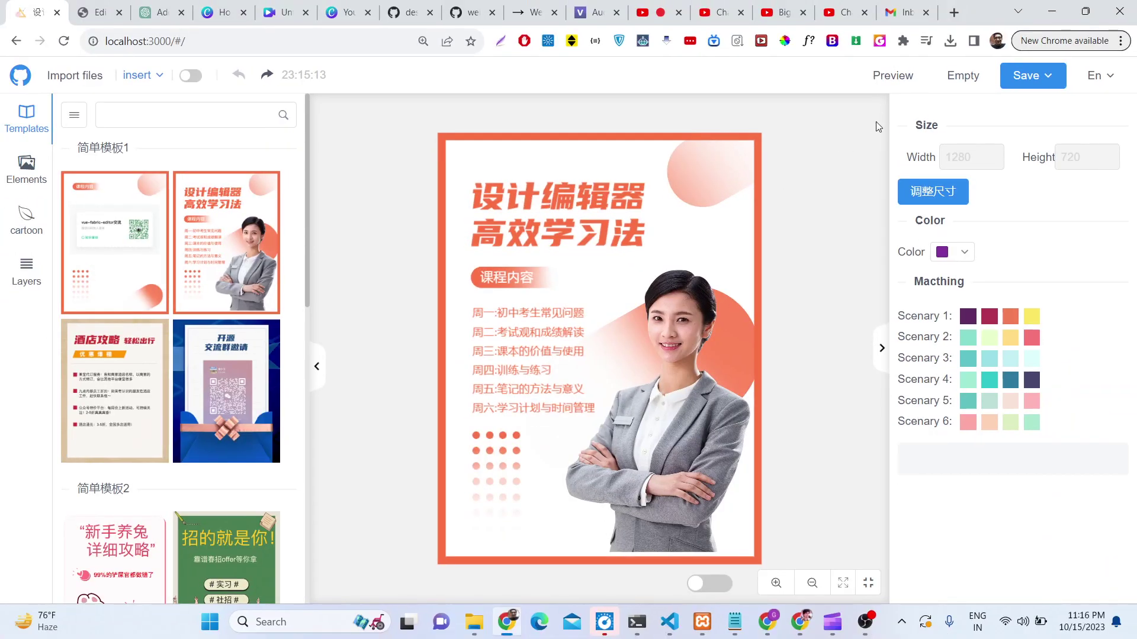
click(888, 77)
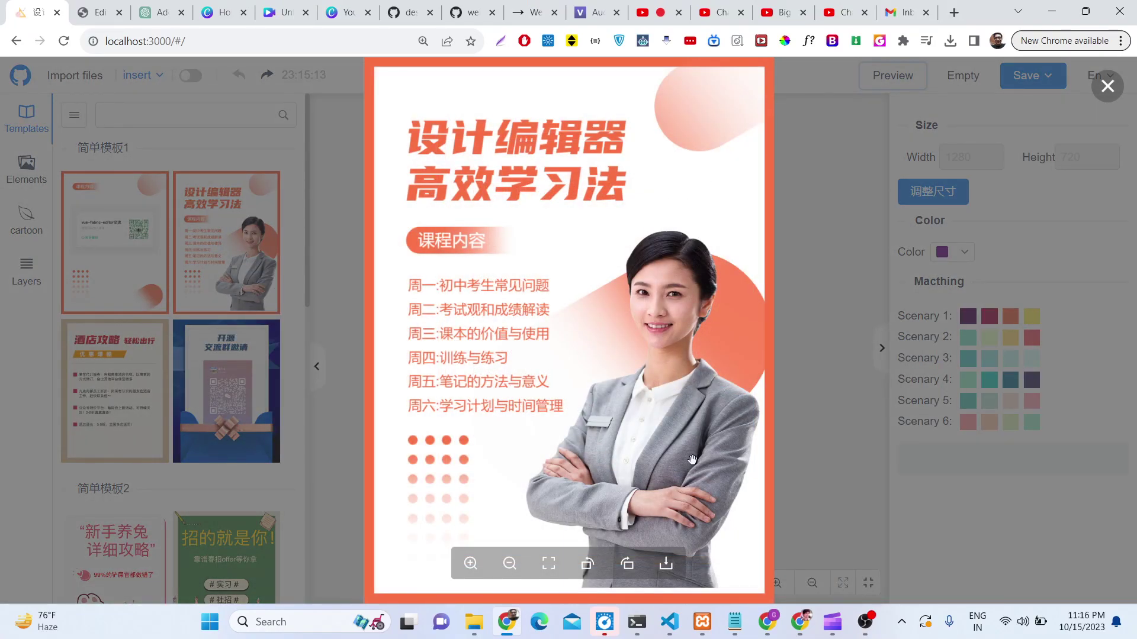
click(664, 566)
Step: Open unnamed (2).png from the downloads, zoom around it in Photos, and close the viewer
click(838, 92)
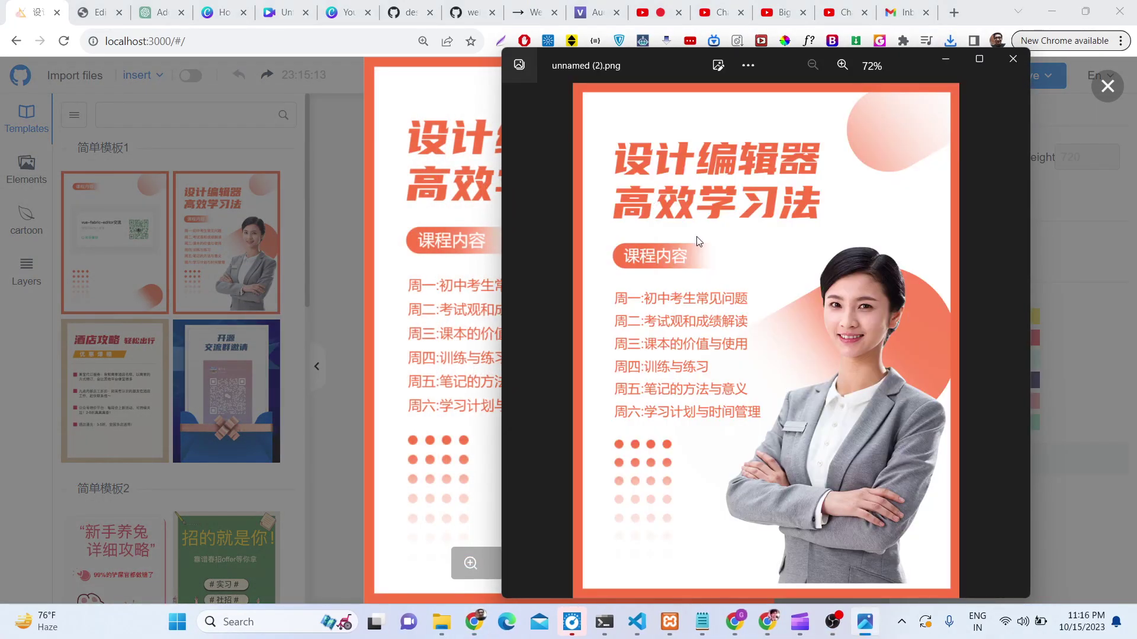
scroll(696, 241, up, 5)
scroll(696, 242, down, 5)
scroll(699, 242, up, 3)
scroll(699, 241, up, 2)
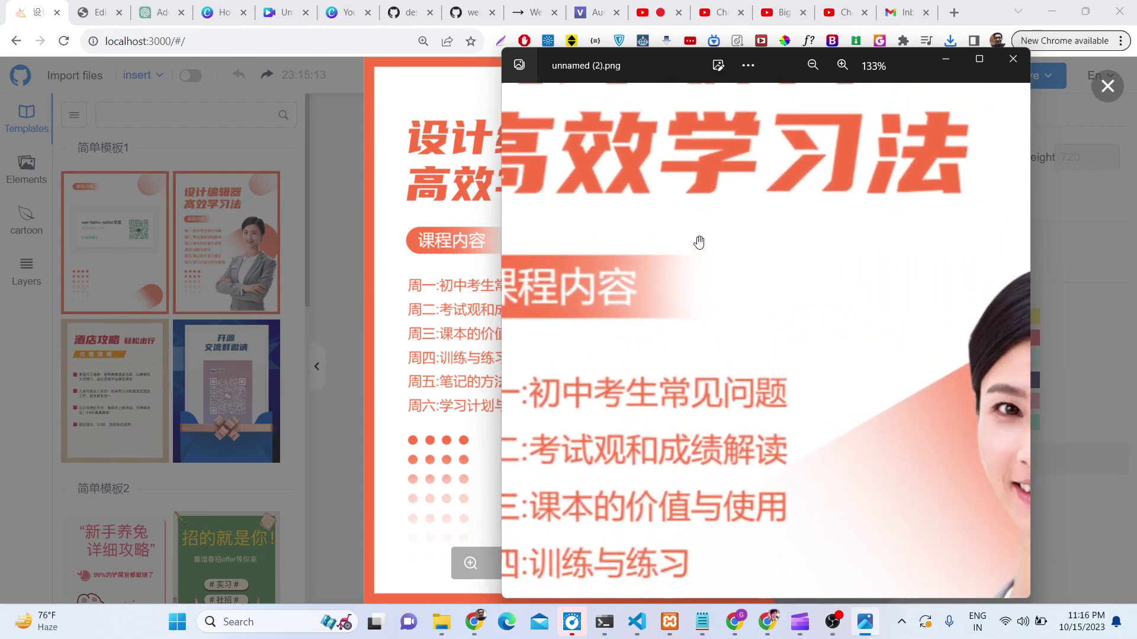
scroll(701, 243, down, 1)
click(1013, 59)
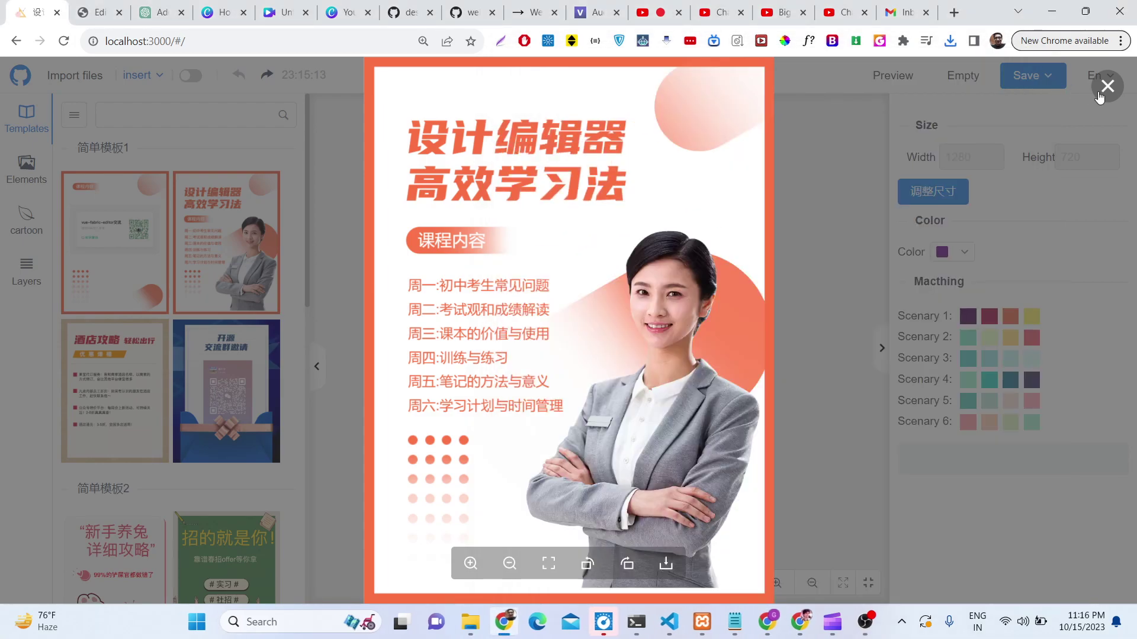
Step: Close the preview, empty the canvas, and reapply the 1280 × 720 size
click(1107, 86)
click(959, 77)
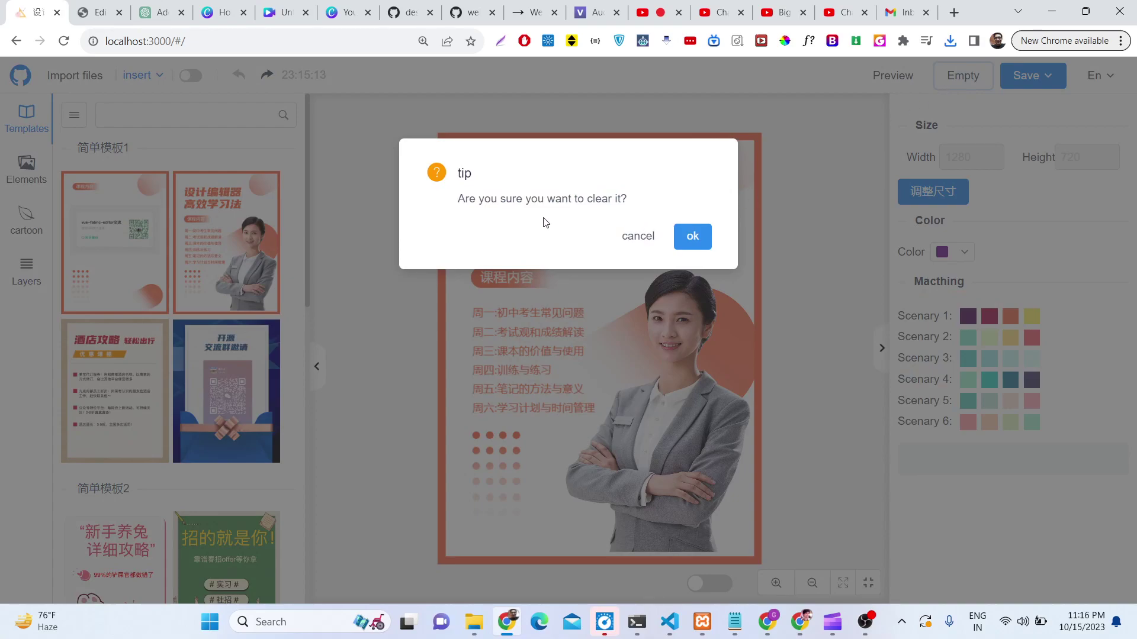
click(693, 236)
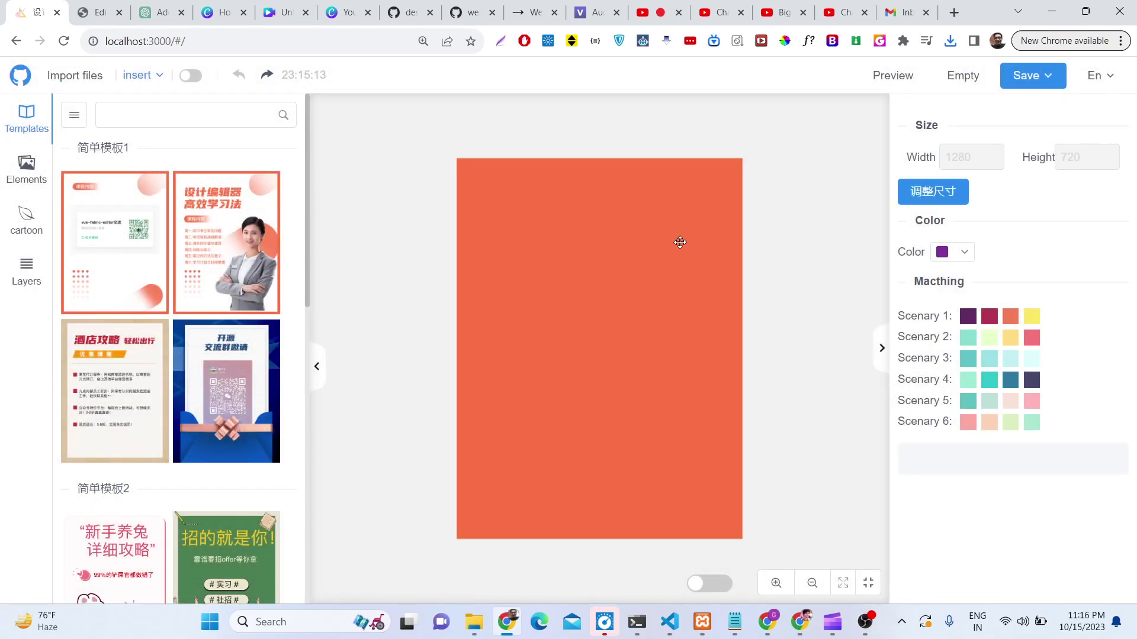
click(947, 195)
click(933, 191)
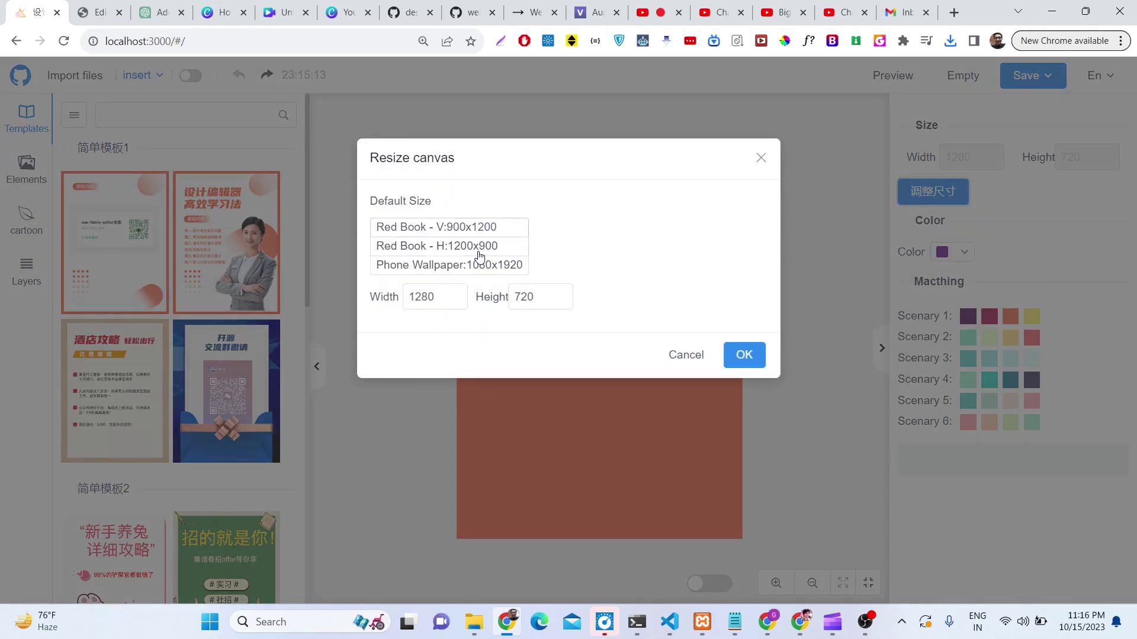
click(744, 354)
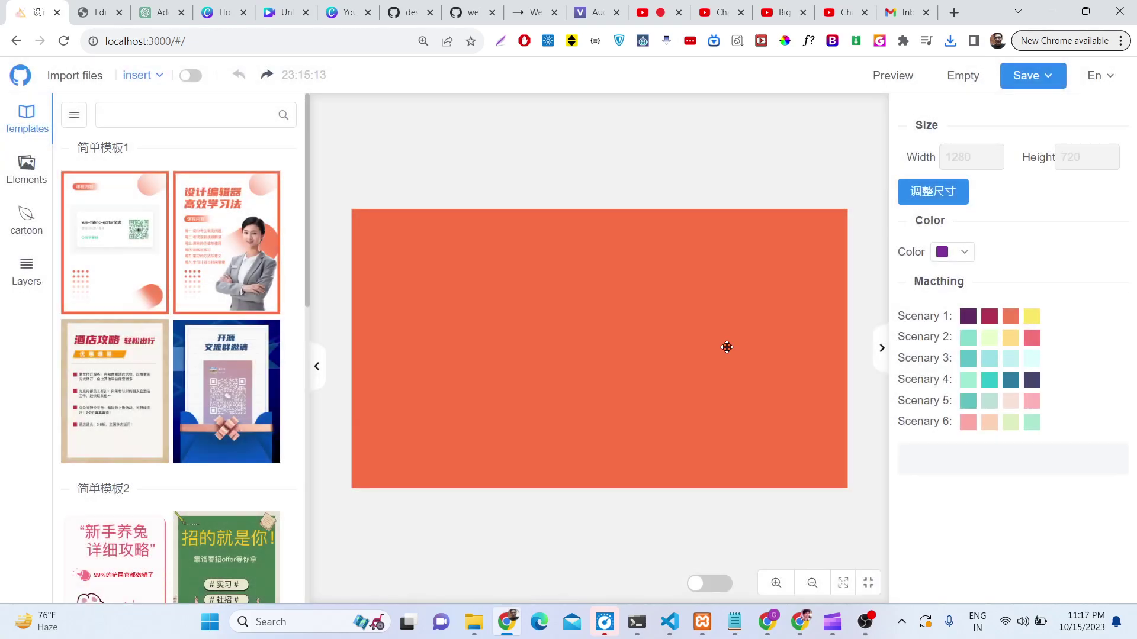
Step: Add an enlarged text box reading 'NEW ZEALAND' near the top of the canvas
click(25, 174)
click(79, 160)
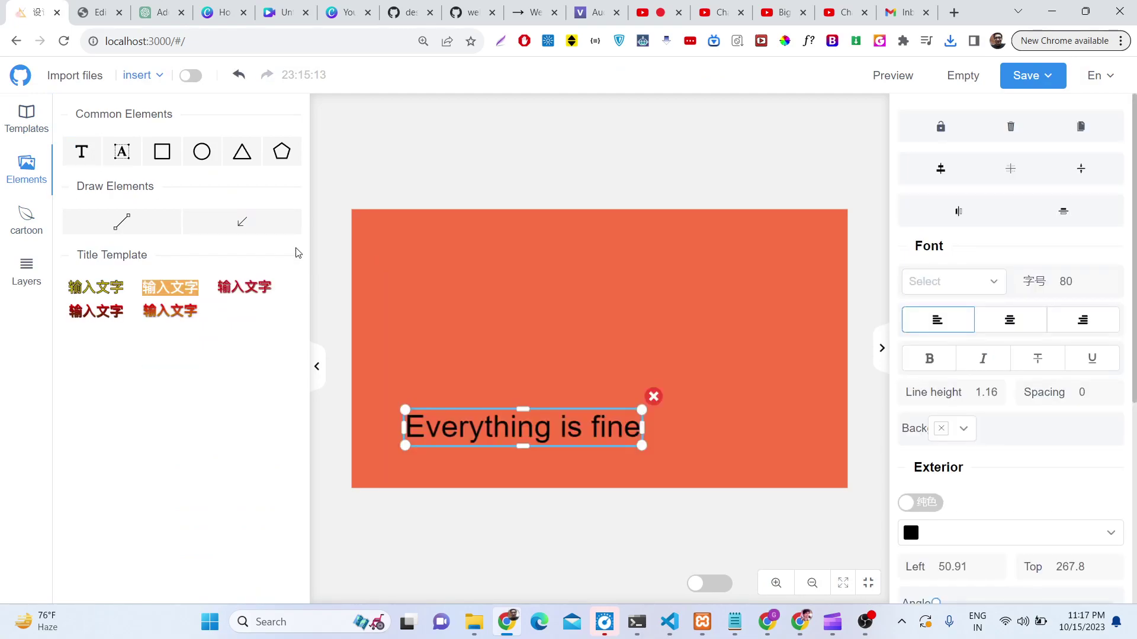
drag(418, 408, 429, 294)
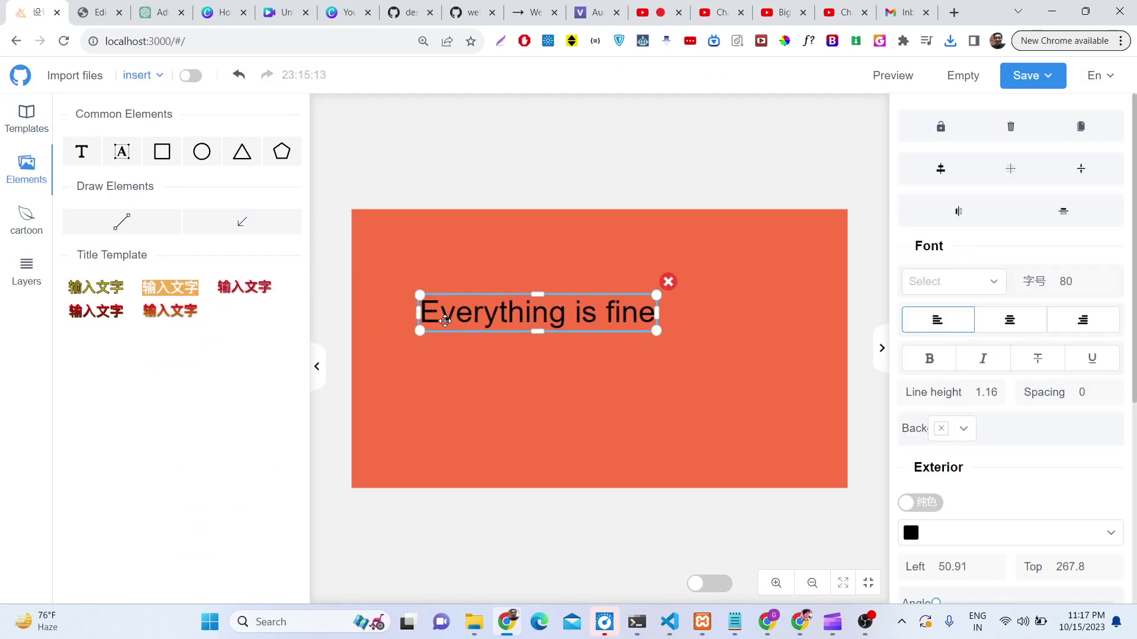
drag(657, 330, 807, 350)
double_click(647, 330)
key(ctrl+a)
text(NEW ZEALAND)
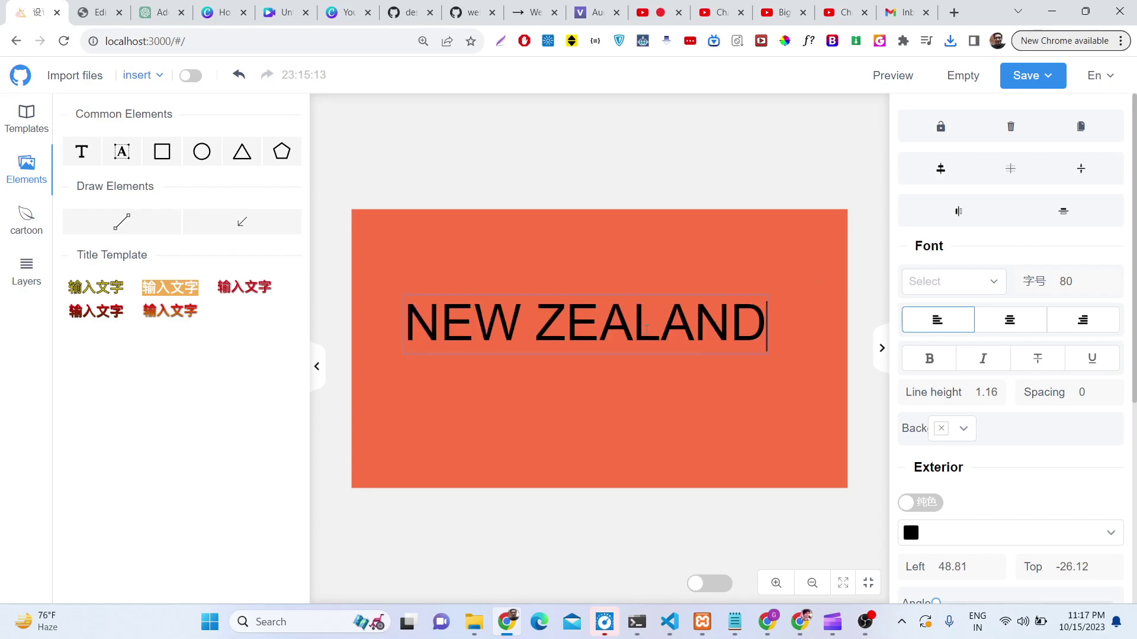
click(572, 190)
drag(577, 320, 588, 314)
Step: Add a 'VIDEO' text box, shrink it, and centre it below NEW ZEALAND
click(86, 153)
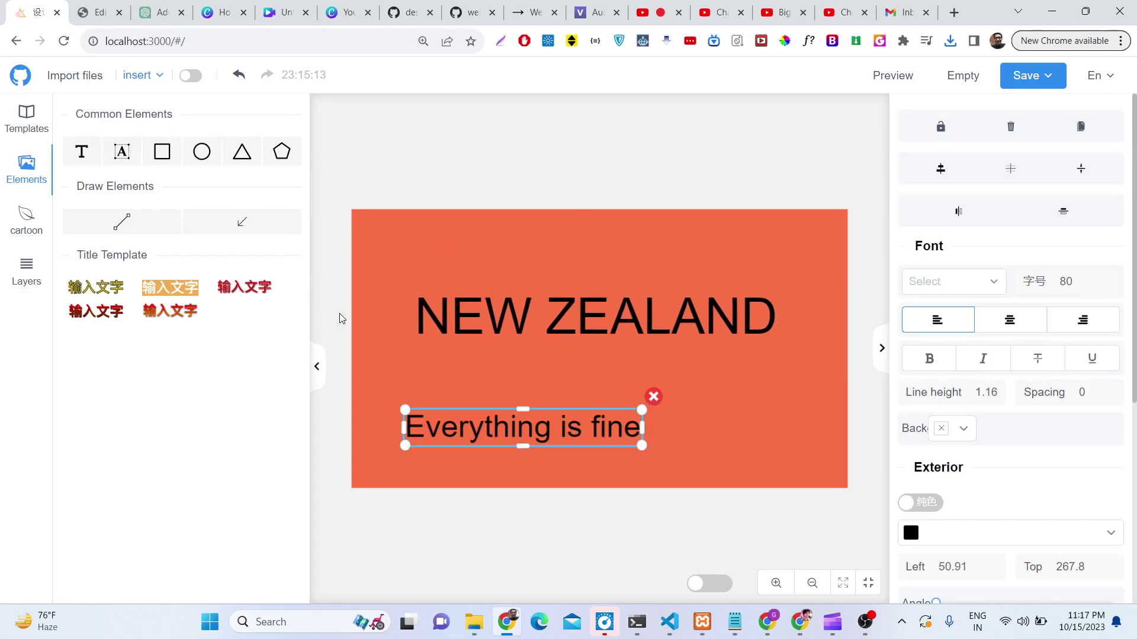
drag(466, 421, 521, 396)
double_click(521, 396)
text(VIDEO)
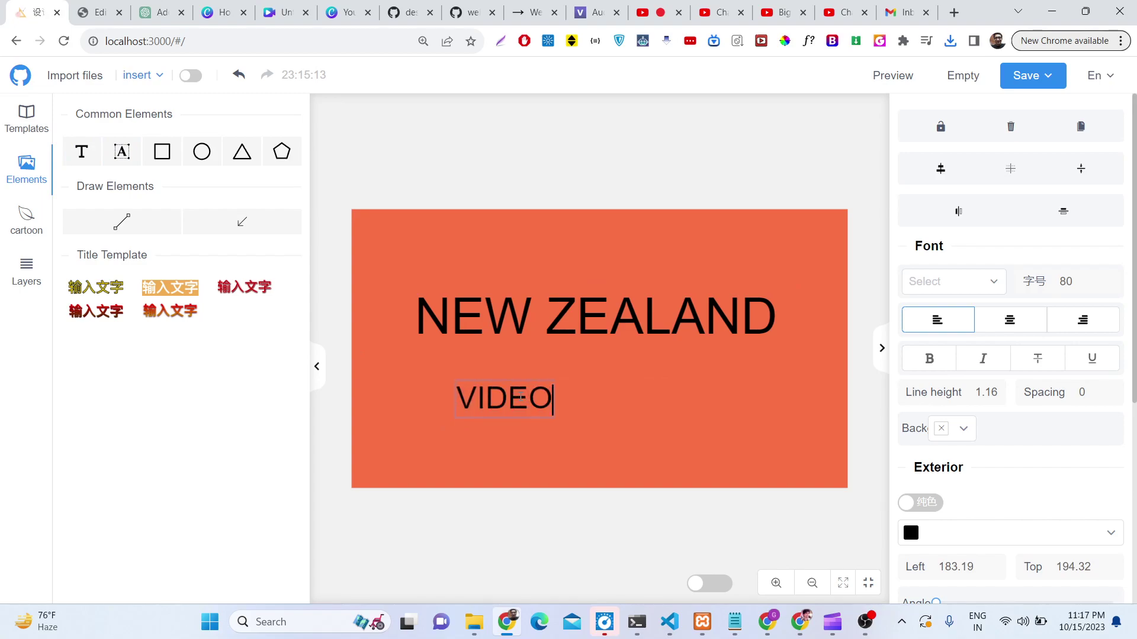
click(525, 160)
drag(521, 399, 610, 418)
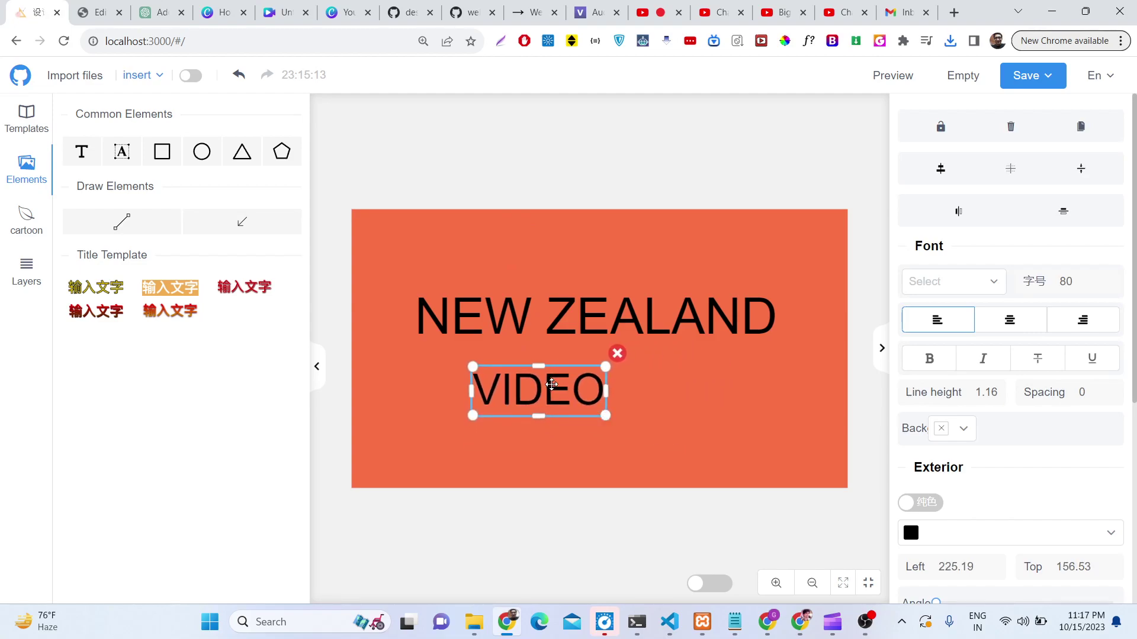
drag(548, 382, 583, 399)
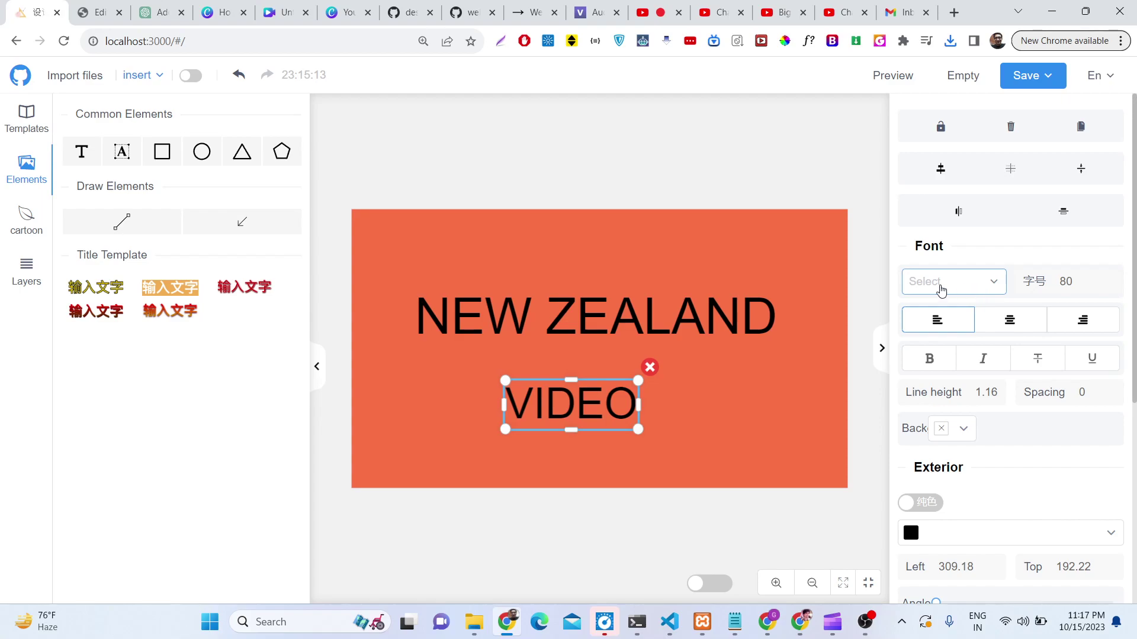
Step: Set NEW ZEALAND in the 王漢宗酷儷海報 font
click(631, 308)
double_click(631, 308)
click(948, 282)
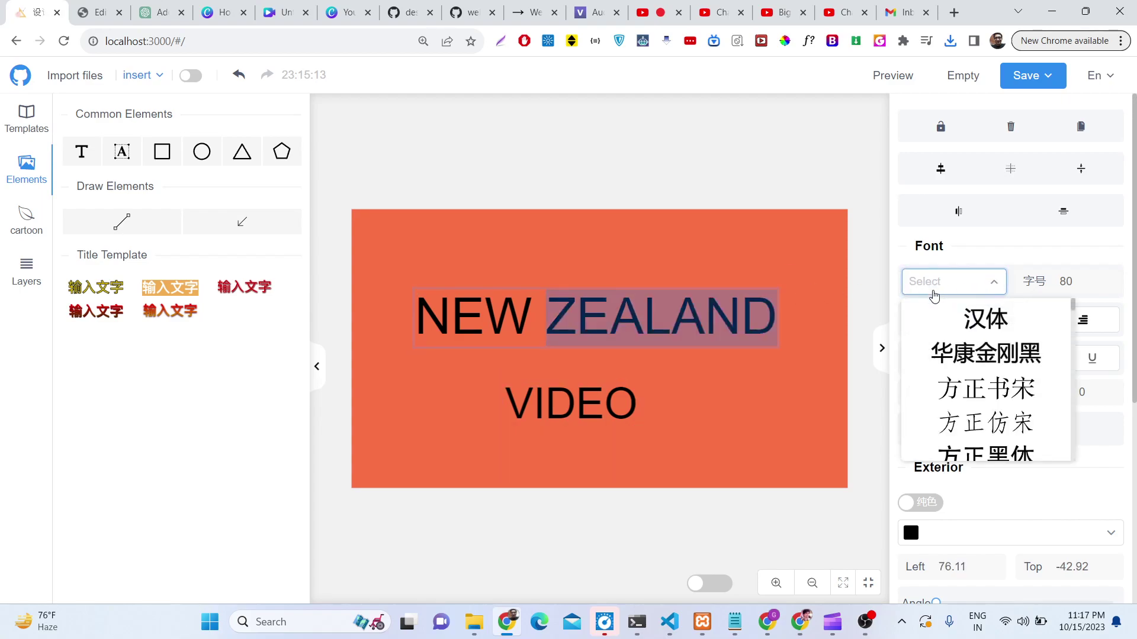
scroll(964, 394, down, 3)
scroll(964, 394, down, 5)
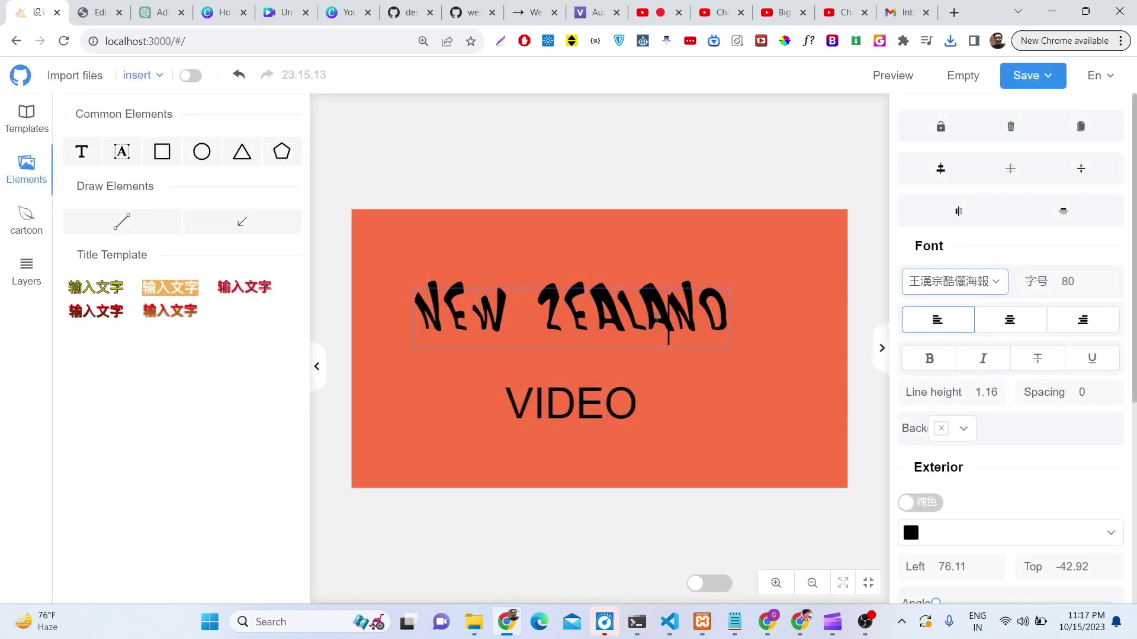
drag(669, 323, 643, 328)
Step: Set VIDEO in the hollow 王漢宗綜藝體雙空陰 font
double_click(576, 399)
click(577, 399)
double_click(577, 400)
click(941, 282)
scroll(947, 376, down, 5)
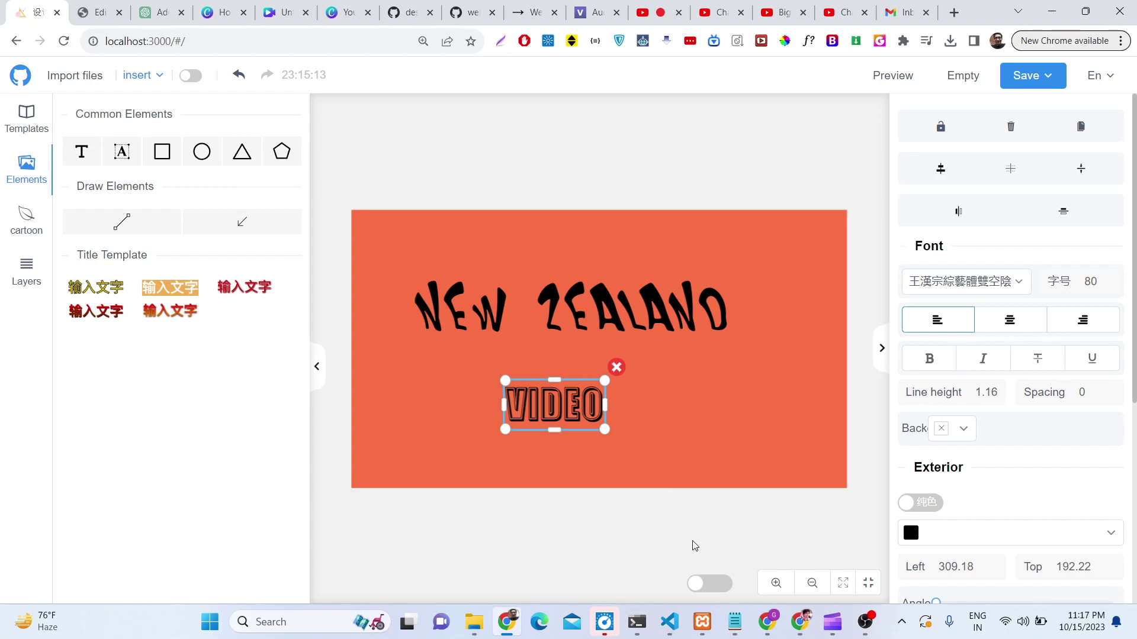
Step: Switch to VS Code and scroll through the package.json dependencies
click(669, 632)
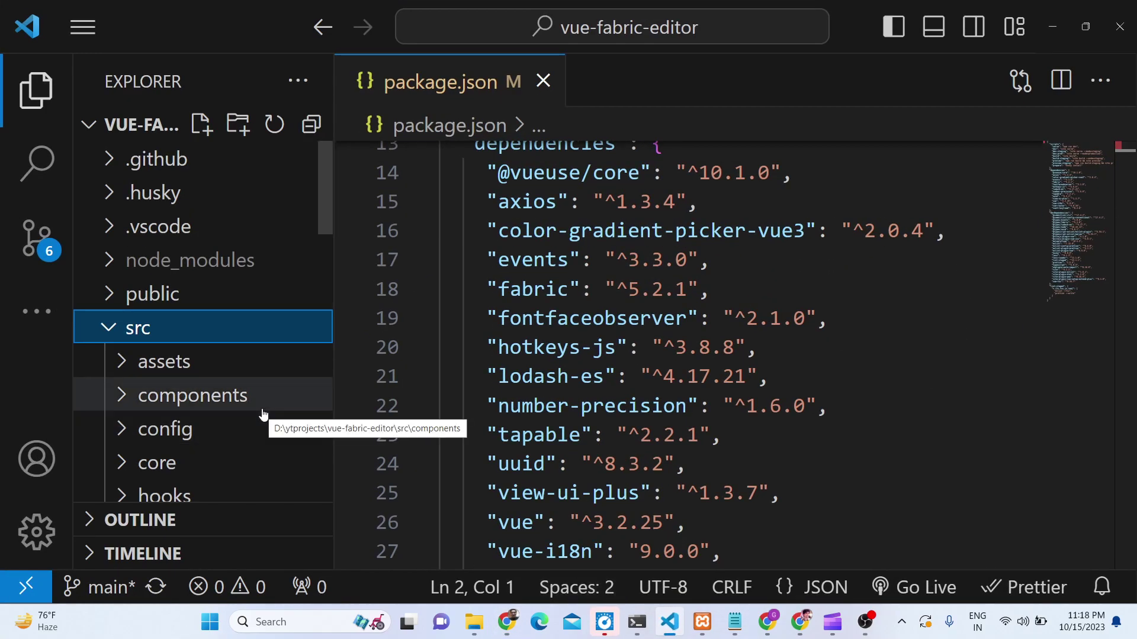
scroll(260, 409, down, 10)
scroll(262, 414, up, 5)
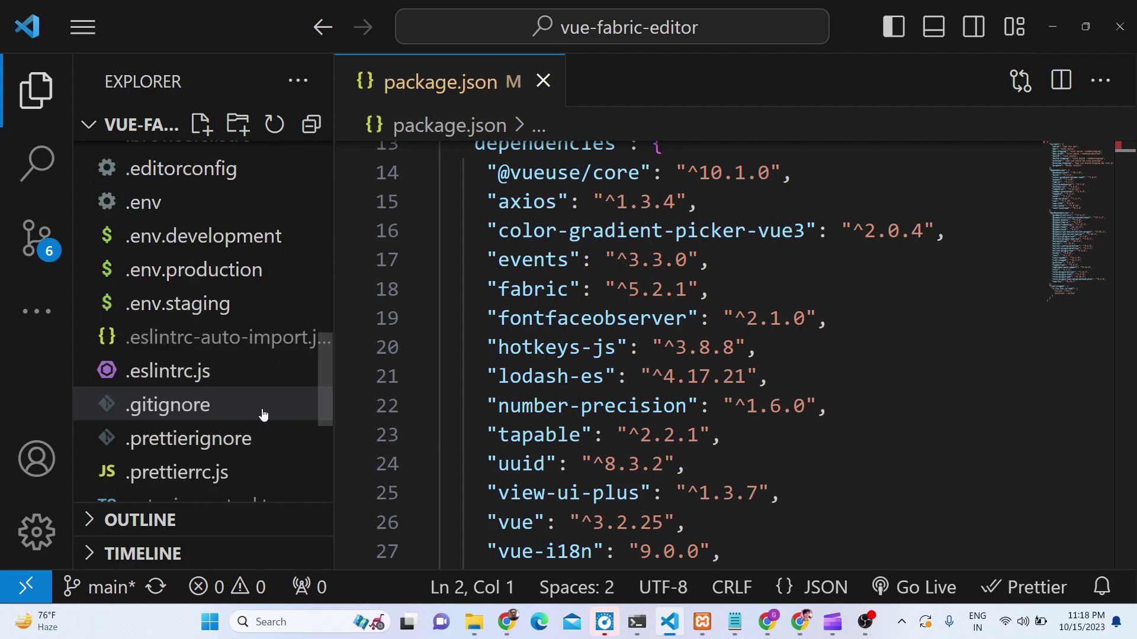
scroll(262, 413, down, 5)
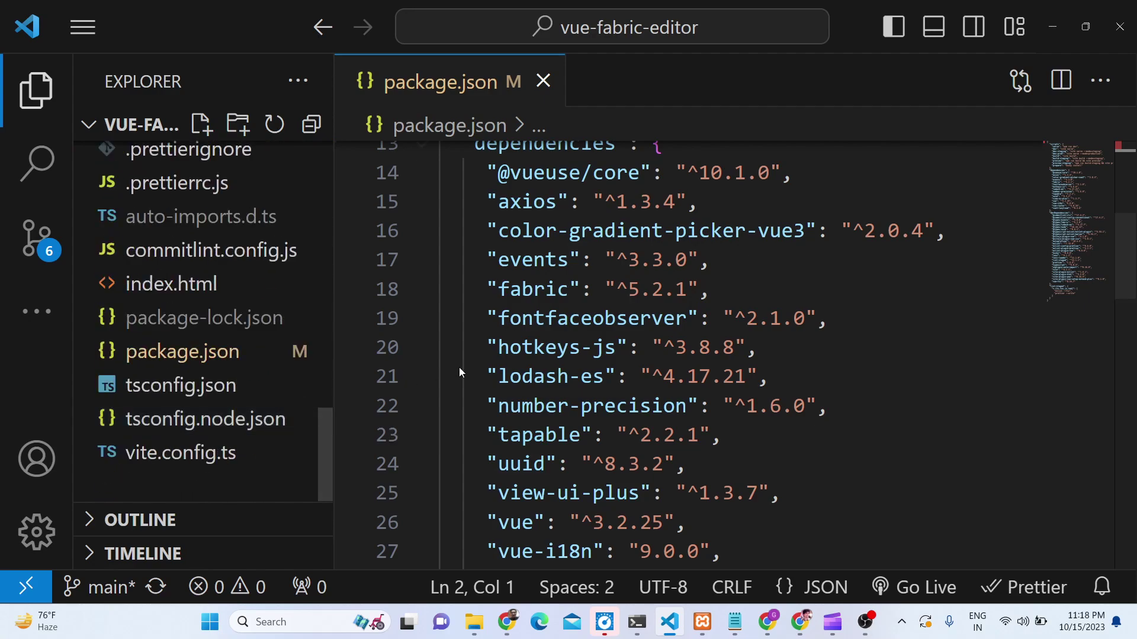
scroll(500, 361, up, 3)
scroll(500, 361, down, 2)
scroll(501, 361, up, 2)
scroll(134, 350, up, 10)
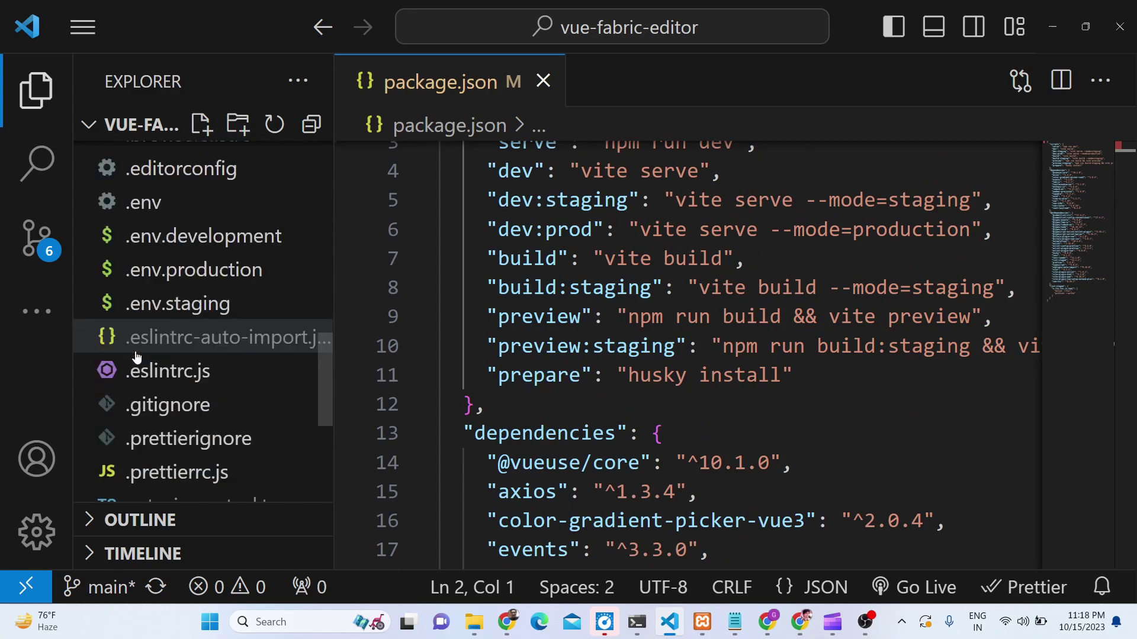
scroll(135, 355, down, 4)
scroll(136, 357, down, 5)
scroll(604, 361, up, 1)
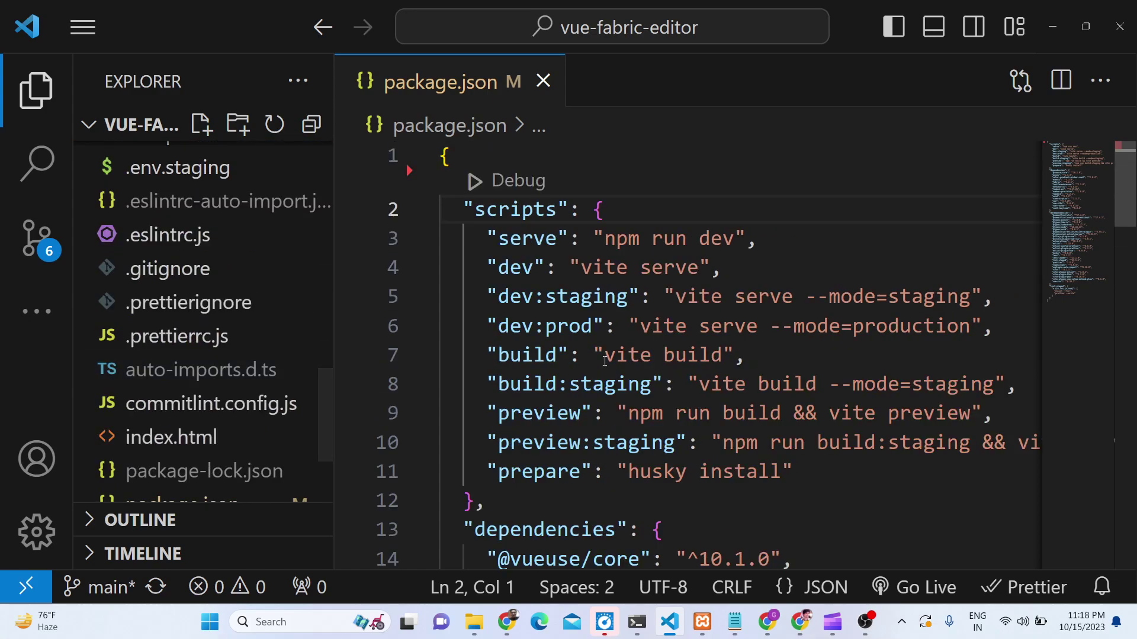
scroll(604, 361, down, 4)
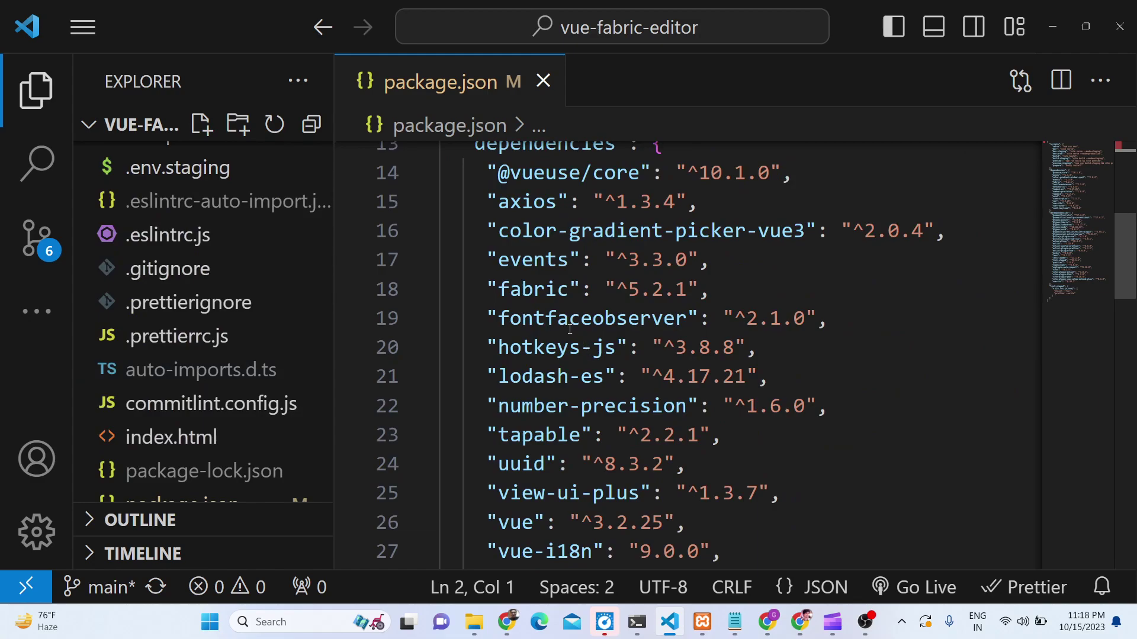
Step: Pick out the lodash-es, fontfaceobserver and fabric dependency names in package.json
mouse_move(549, 325)
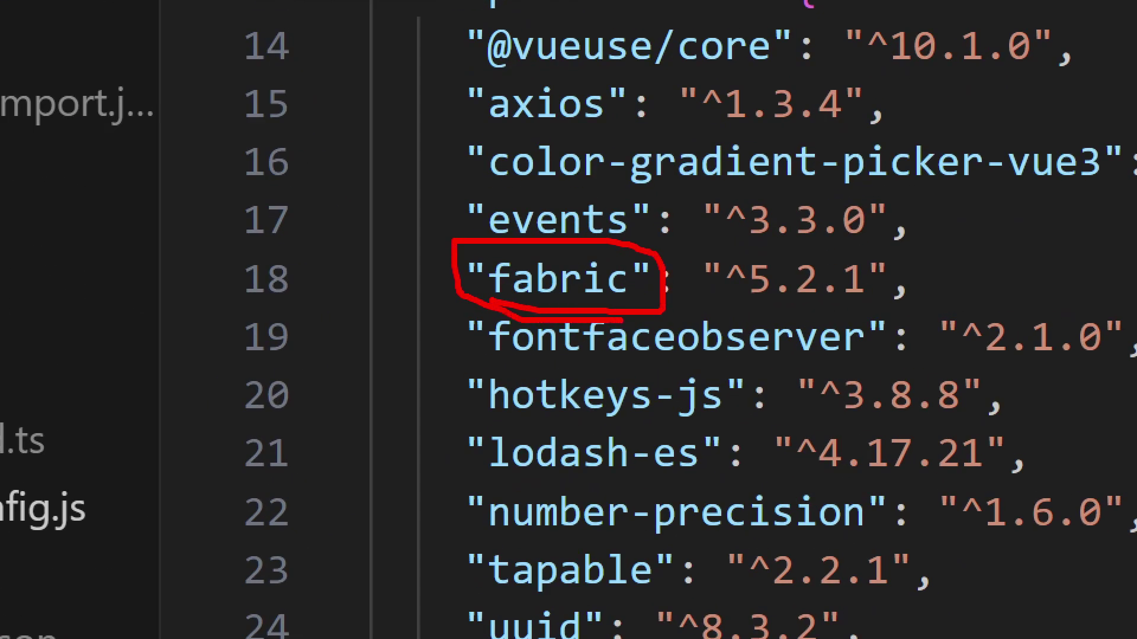
mouse_move(565, 311)
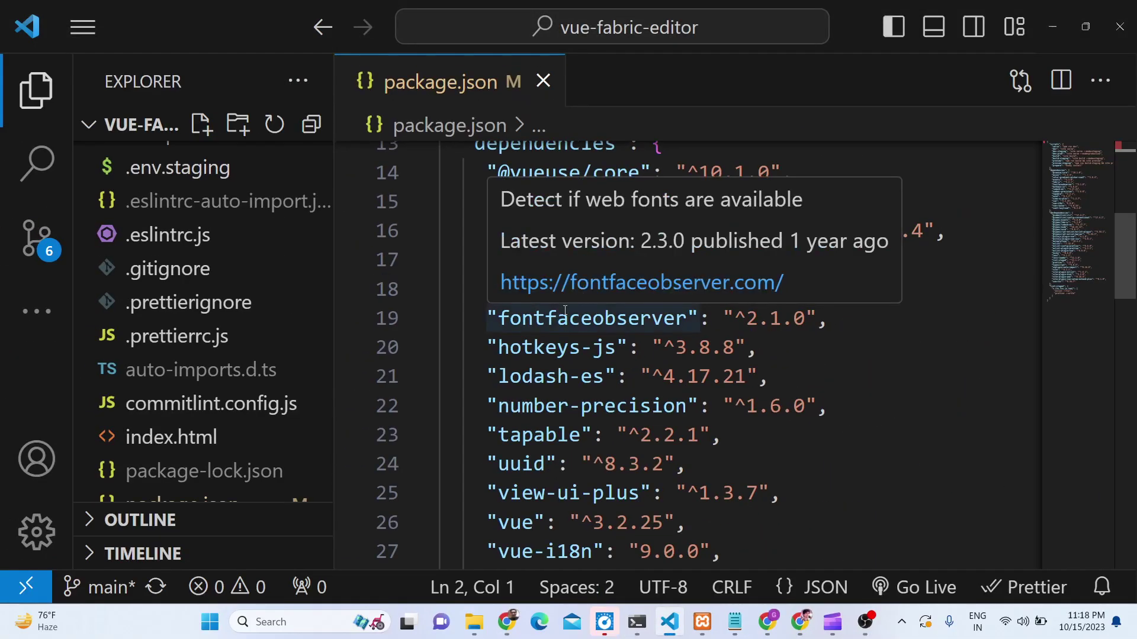
click(604, 377)
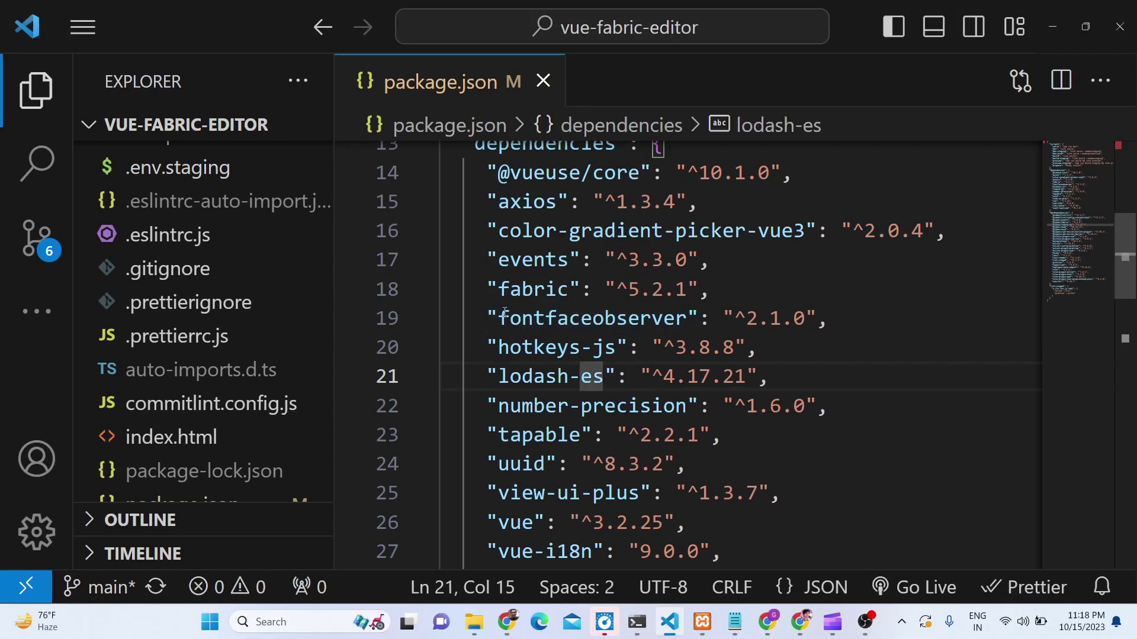
mouse_move(500, 307)
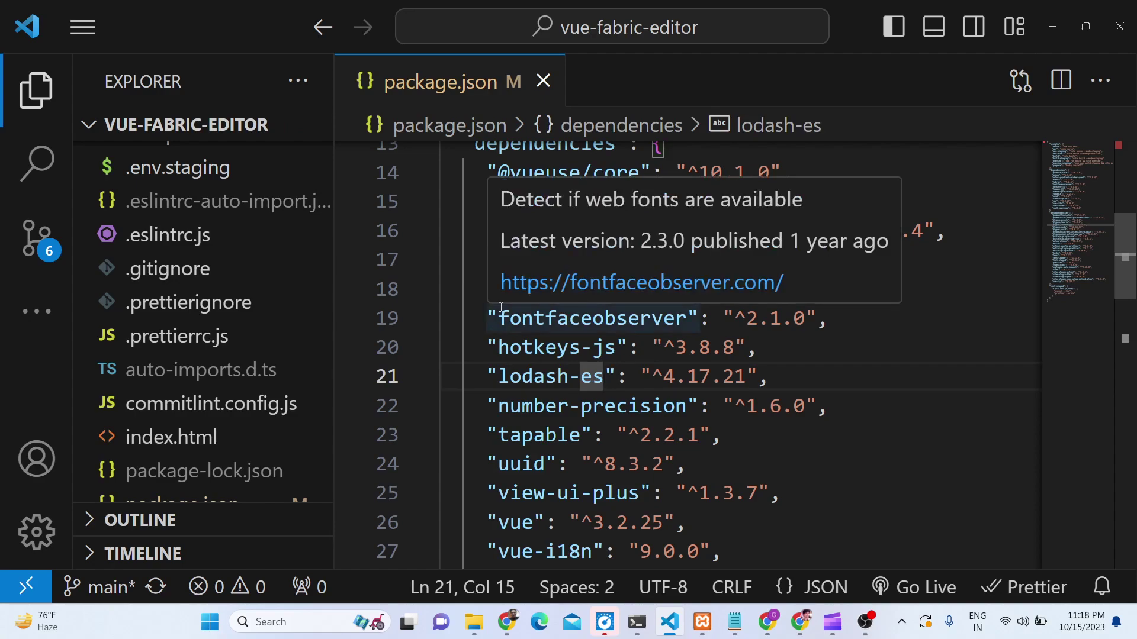
click(506, 318)
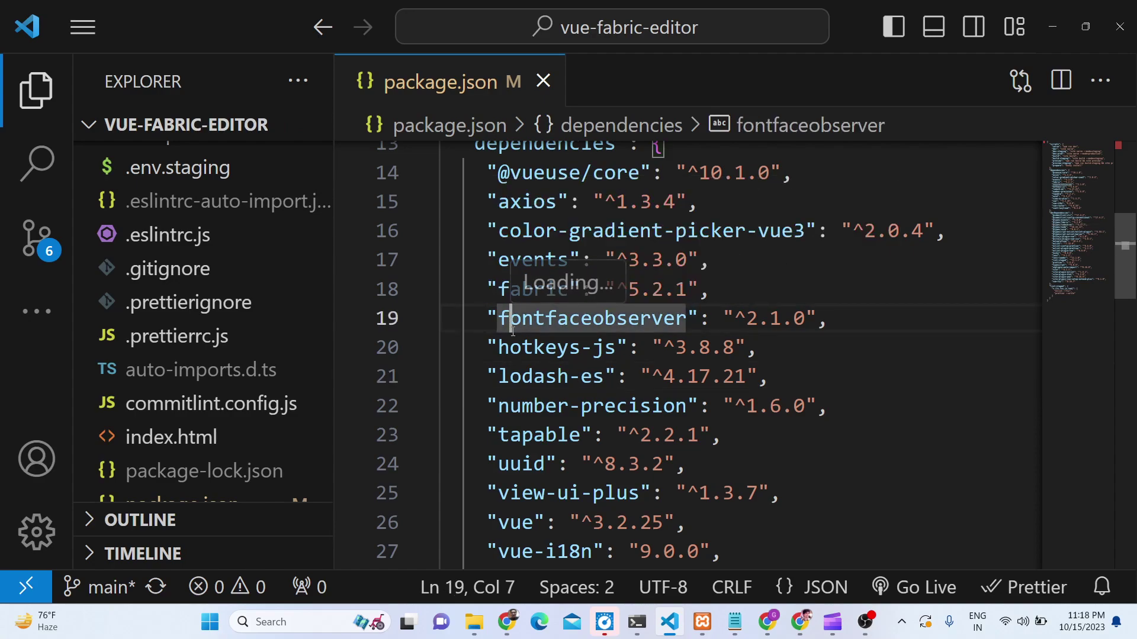
key(Down)
key(Down)
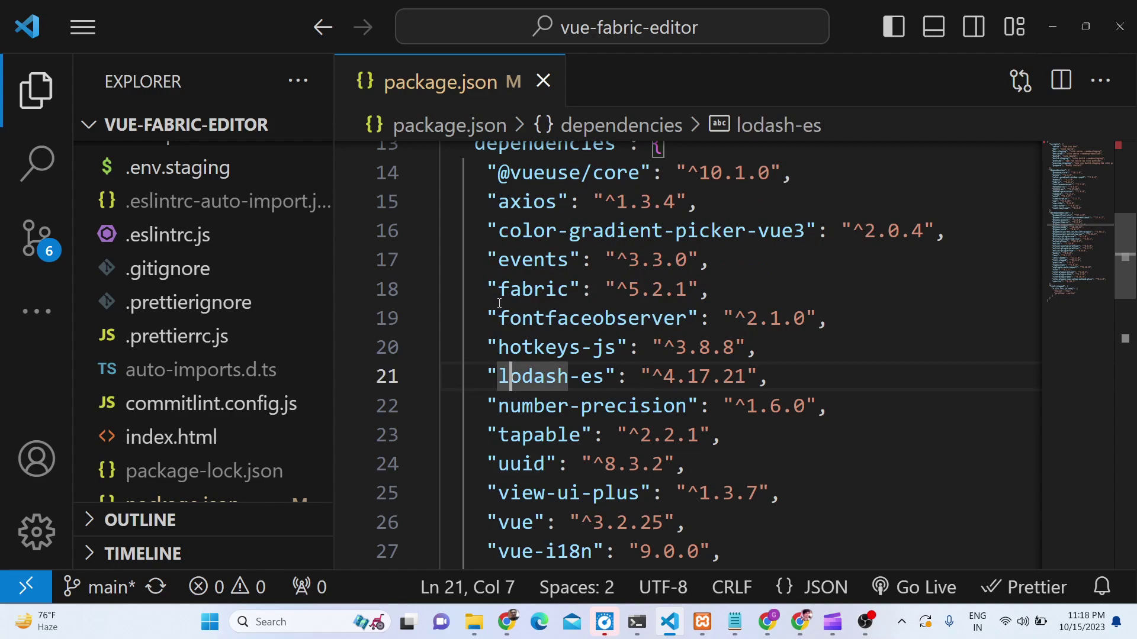
drag(499, 301, 593, 288)
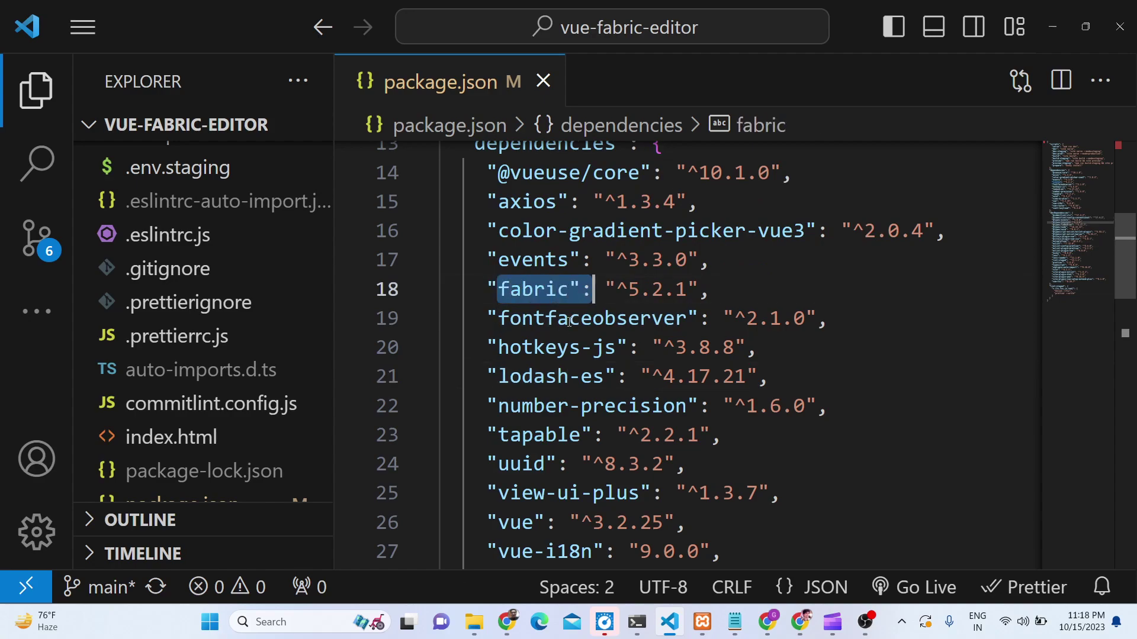
scroll(568, 354, down, 1)
scroll(216, 379, up, 10)
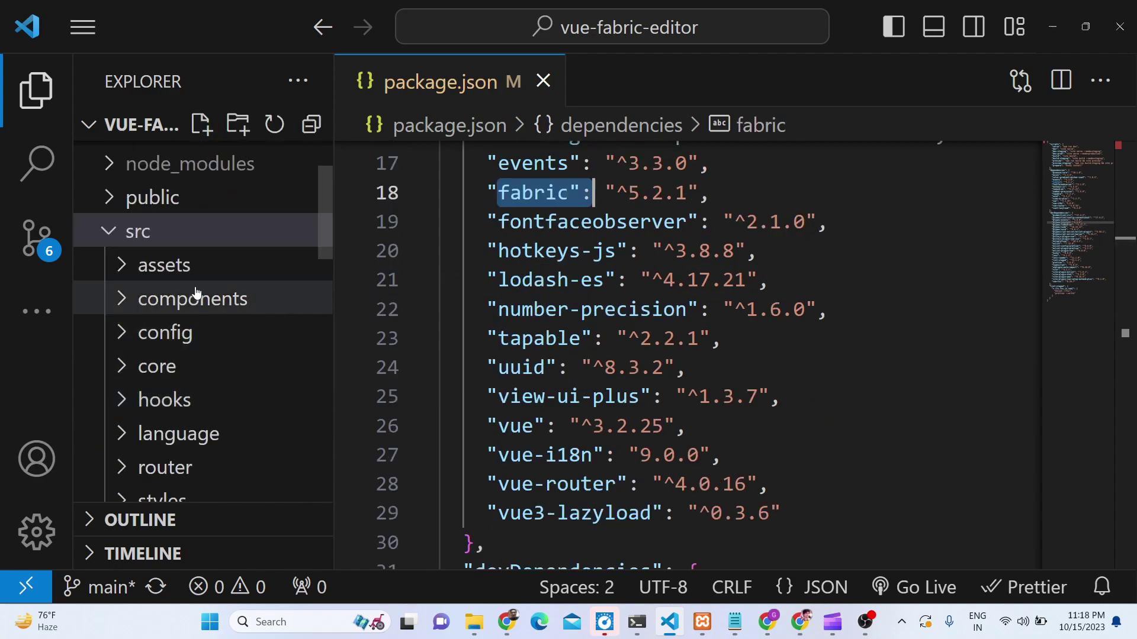
Step: Expand the src assets and components folders in the file explorer
click(196, 270)
click(190, 299)
click(190, 299)
scroll(191, 328, down, 2)
click(195, 305)
scroll(192, 338, down, 3)
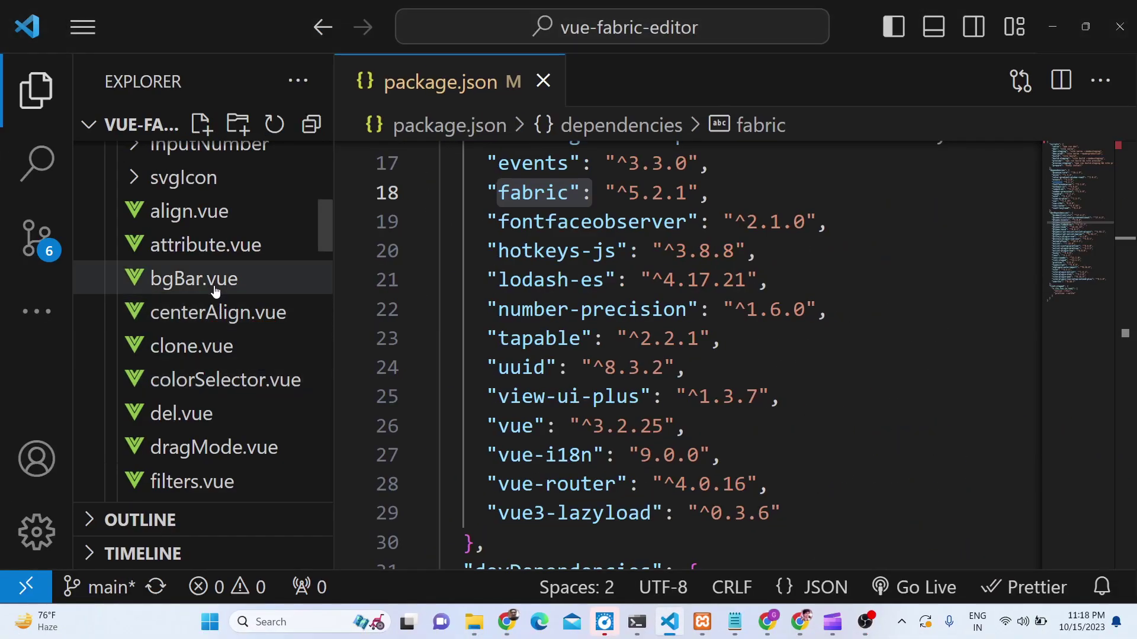
Step: Read the bgBar.vue and clone.vue component sources, then return to the browser editor
click(237, 339)
scroll(524, 343, down, 12)
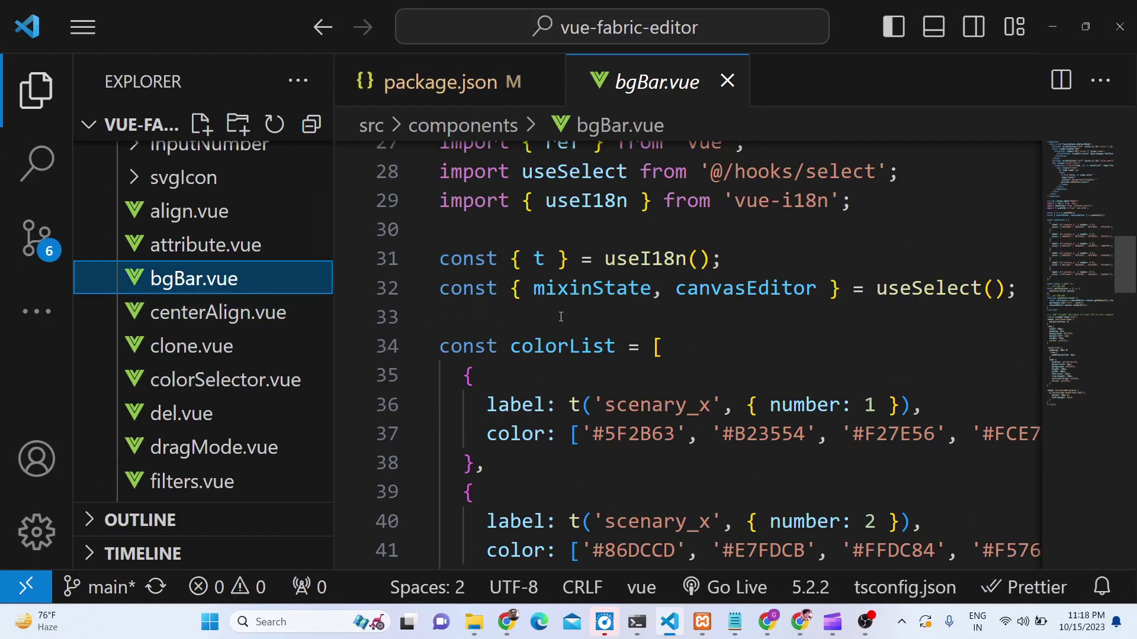
scroll(525, 343, down, 5)
click(248, 349)
scroll(248, 362, down, 10)
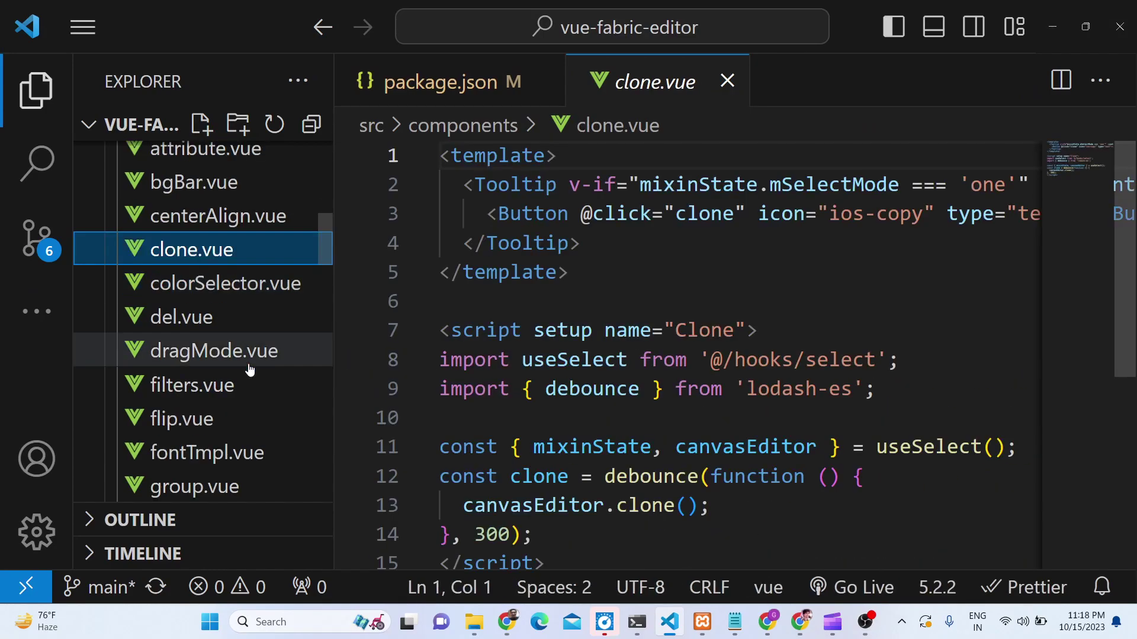
scroll(248, 369, down, 5)
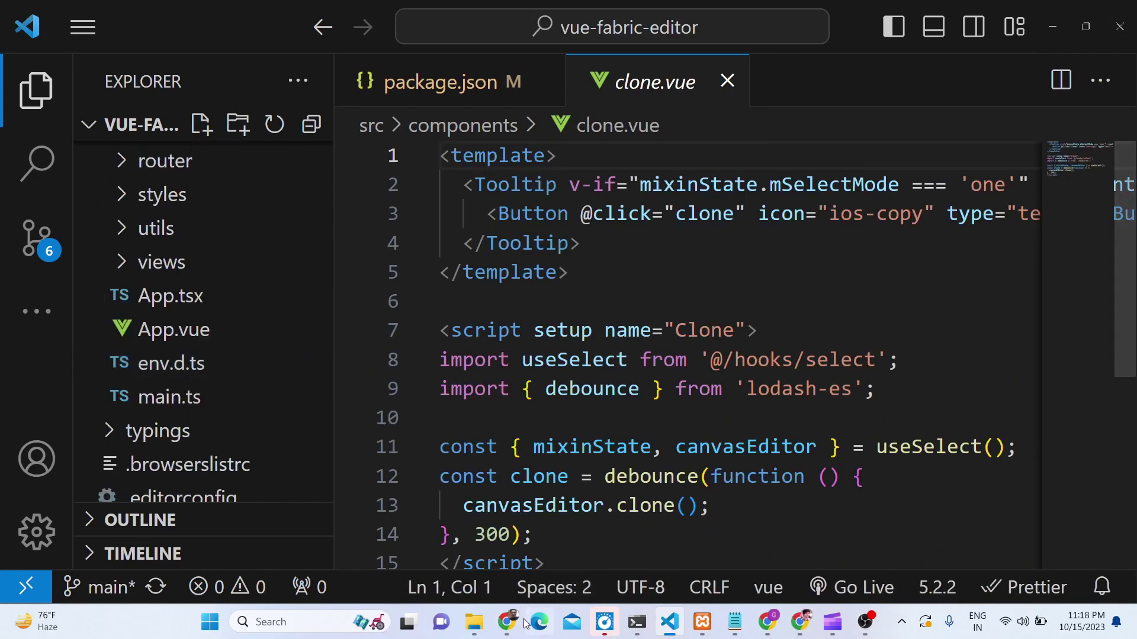
click(510, 630)
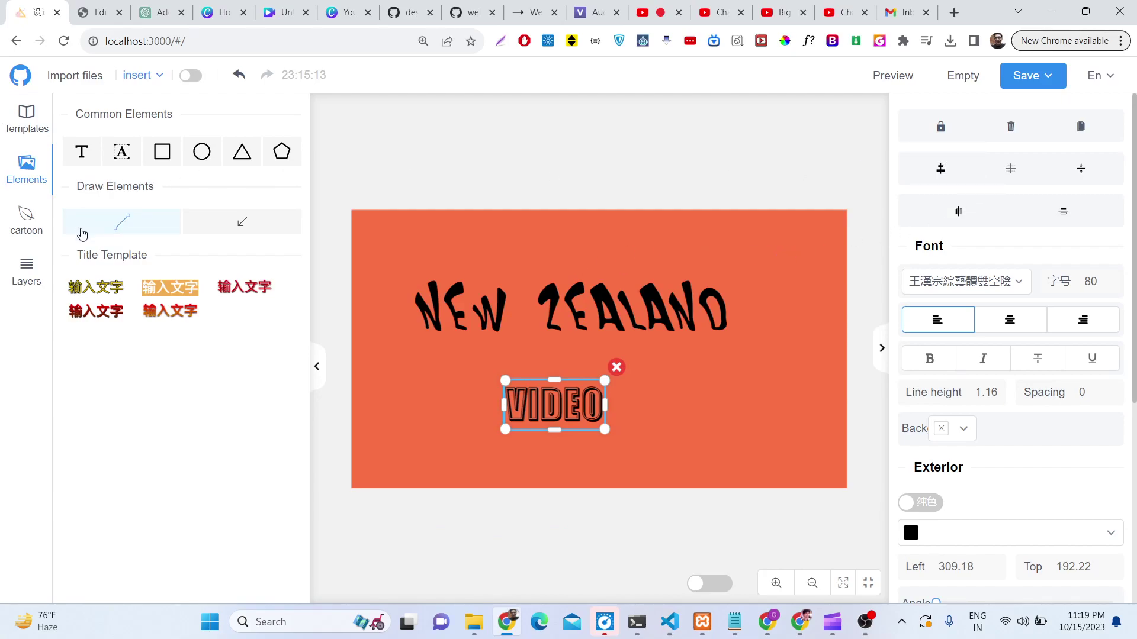
Step: Draw a few straight lines with the line tool, then undo them
click(121, 235)
mouse_move(492, 247)
mouse_down()
mouse_move(533, 256)
mouse_move(477, 233)
mouse_move(602, 244)
mouse_up()
mouse_move(692, 247)
mouse_down()
mouse_move(585, 278)
mouse_move(743, 293)
mouse_move(701, 401)
mouse_move(652, 436)
mouse_up()
click(237, 76)
click(236, 76)
click(237, 76)
click(237, 75)
click(236, 76)
click(237, 76)
click(236, 76)
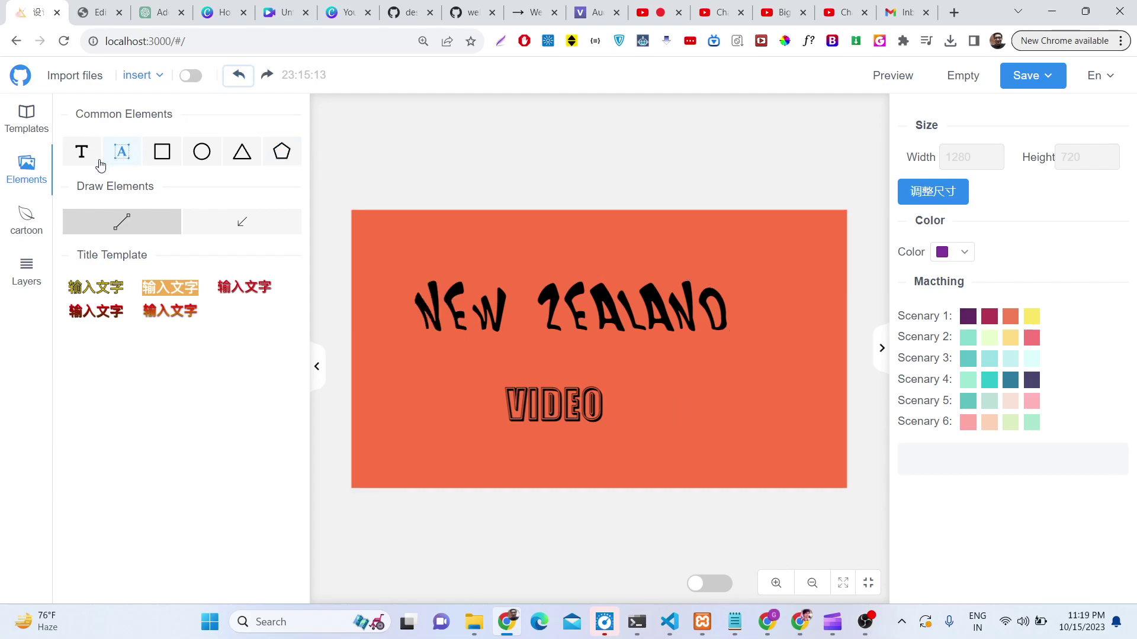
Step: Add a pink square, circle, triangle and right-side pentagon, plus three straight lines
click(162, 152)
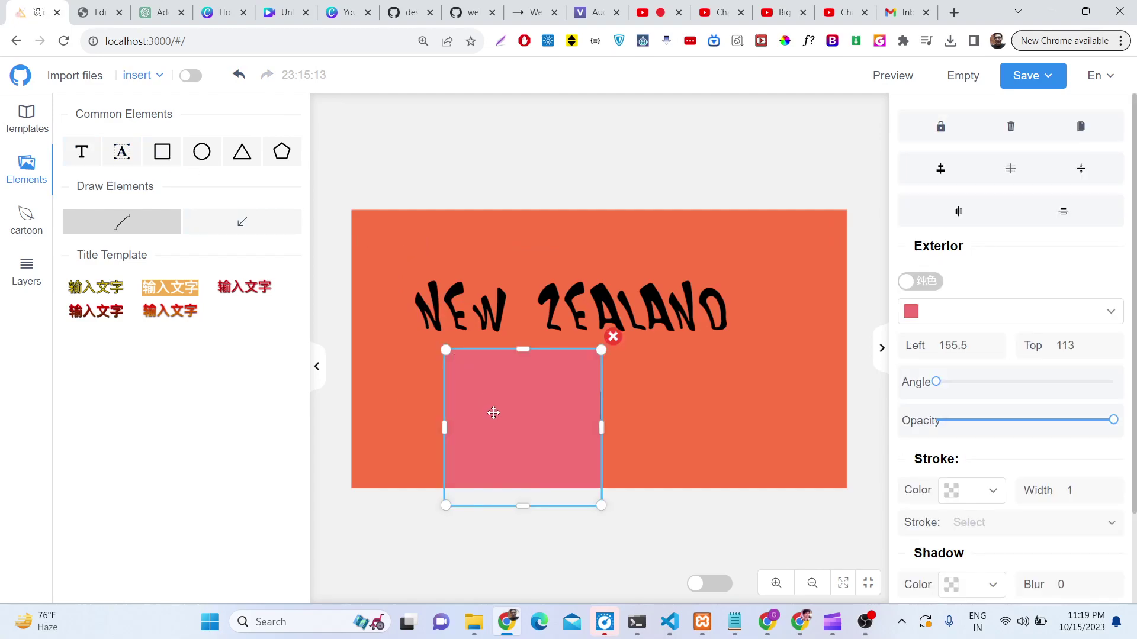
mouse_move(493, 411)
mouse_down()
mouse_move(542, 317)
mouse_move(562, 335)
mouse_move(437, 293)
mouse_up()
drag(530, 380, 646, 360)
click(202, 155)
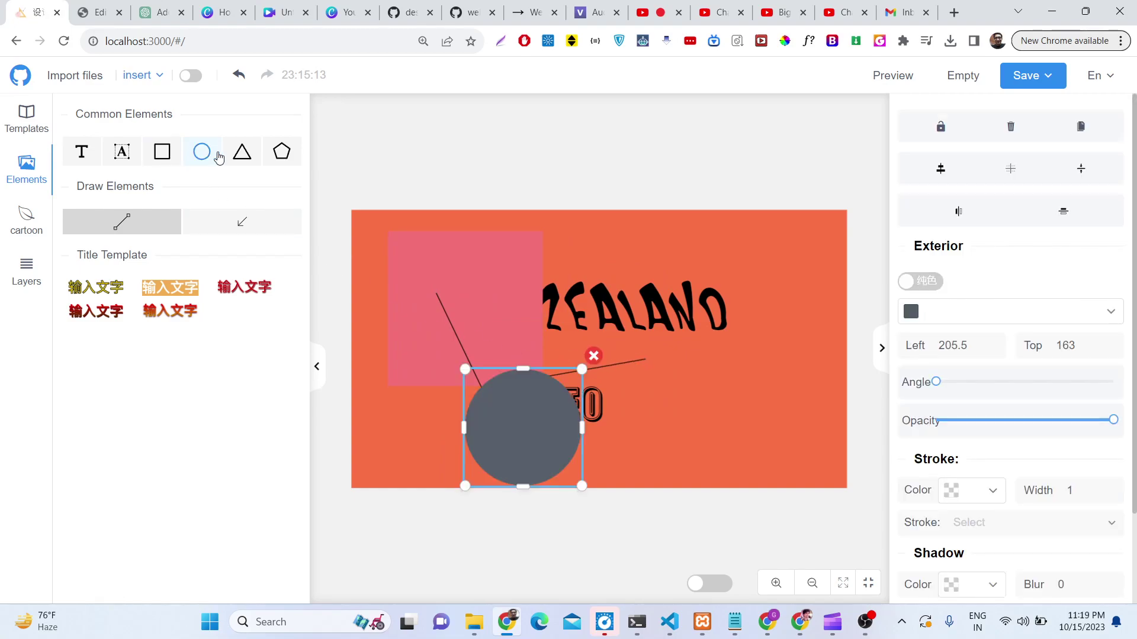
click(243, 163)
click(281, 152)
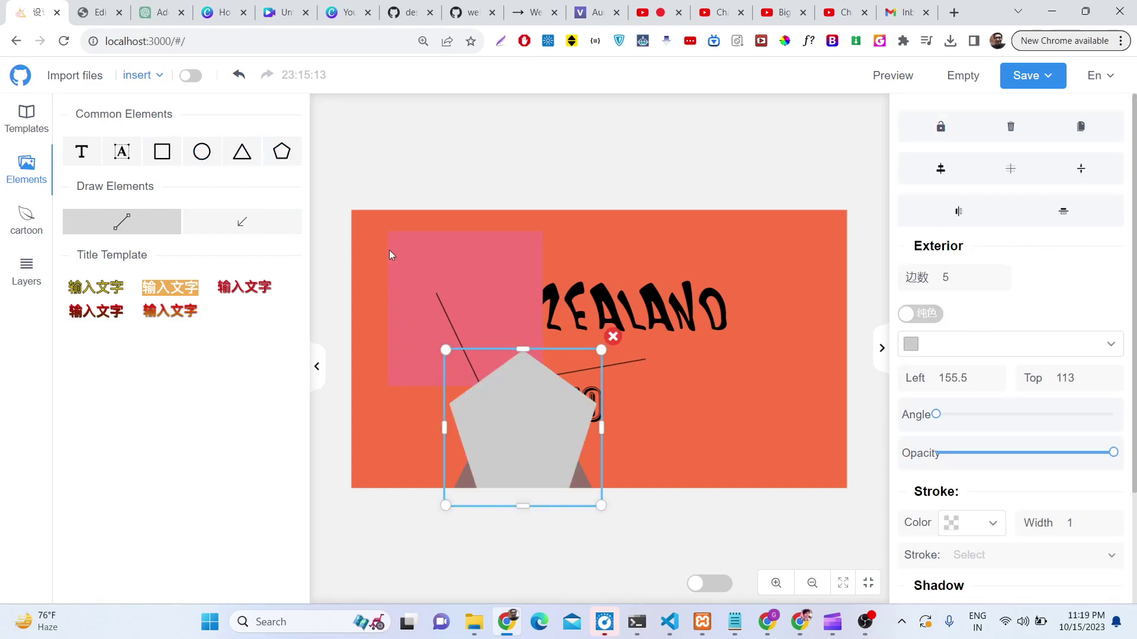
drag(528, 411, 702, 337)
drag(511, 429, 655, 386)
Step: Export the design as an SVG, open the downloaded file in Chrome, and return to the editor tab
mouse_move(1027, 82)
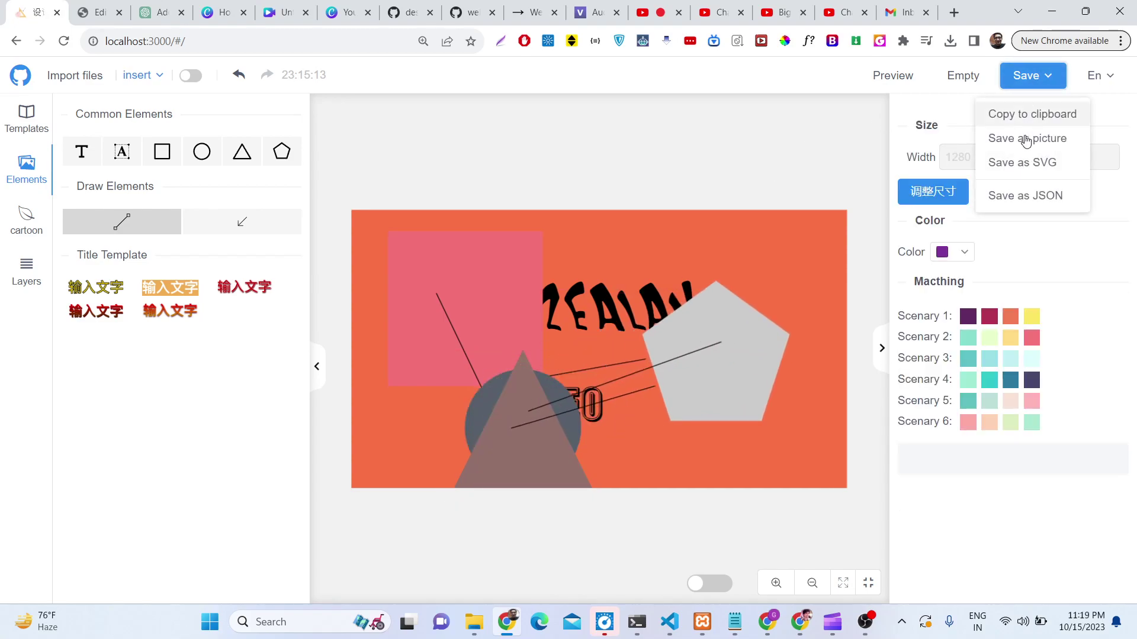
click(1024, 168)
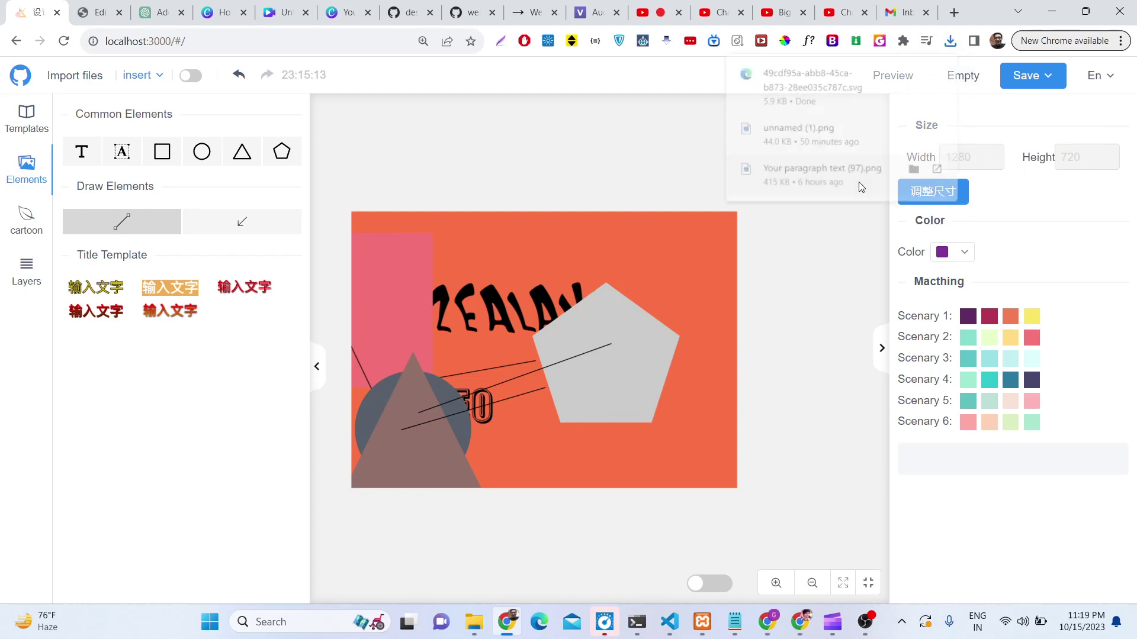
click(810, 95)
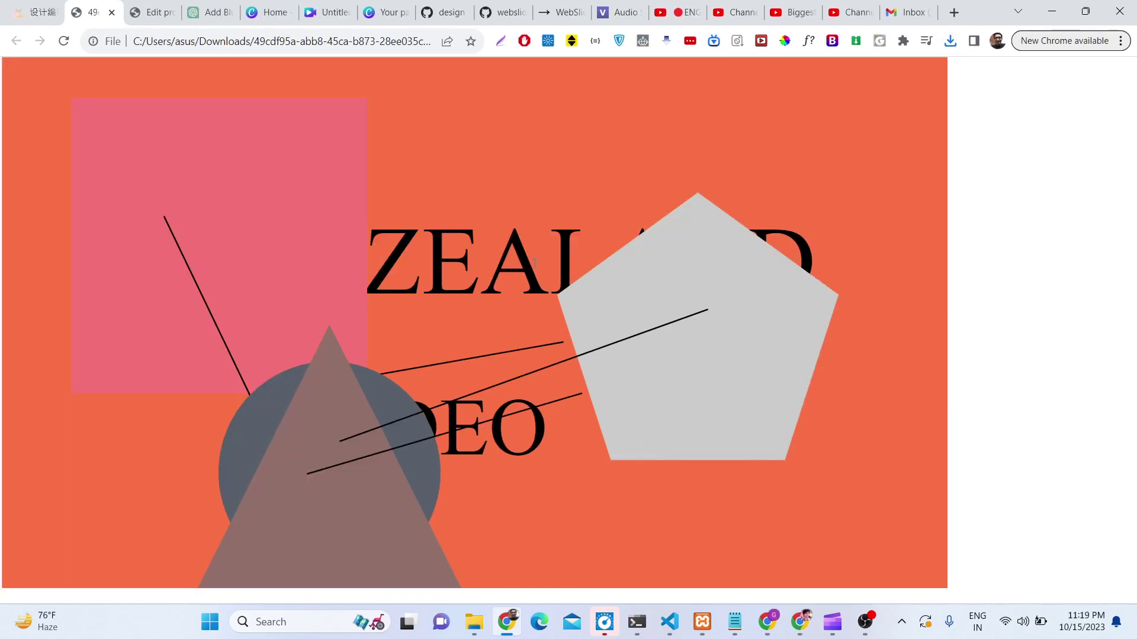
click(3, 6)
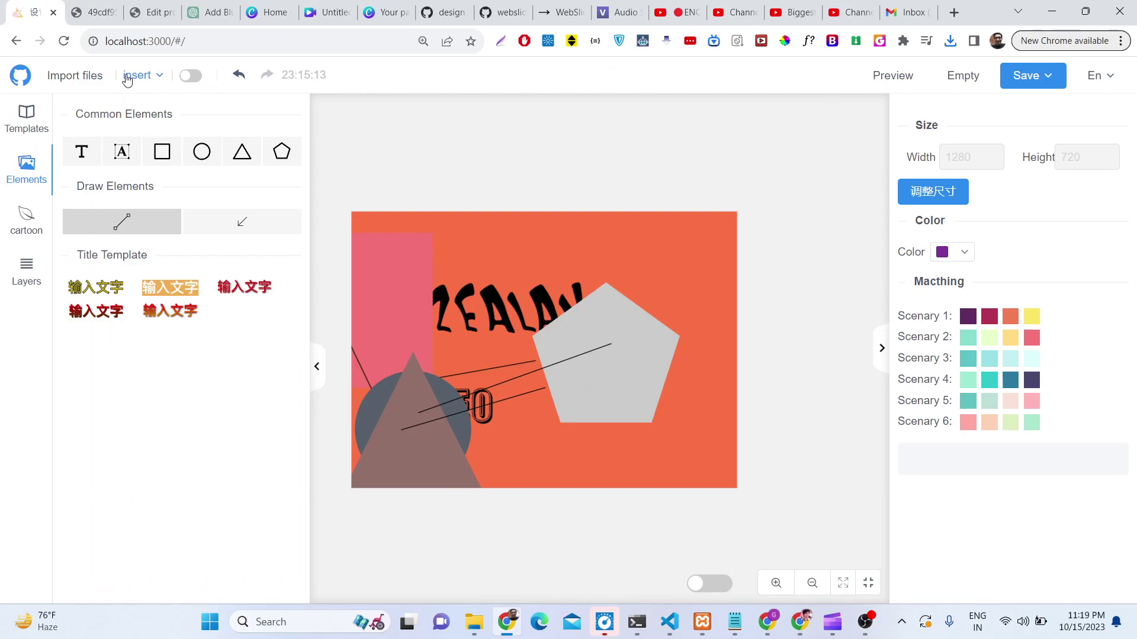
Step: Empty the canvas of all objects, confirming the clear twice
click(955, 83)
click(685, 245)
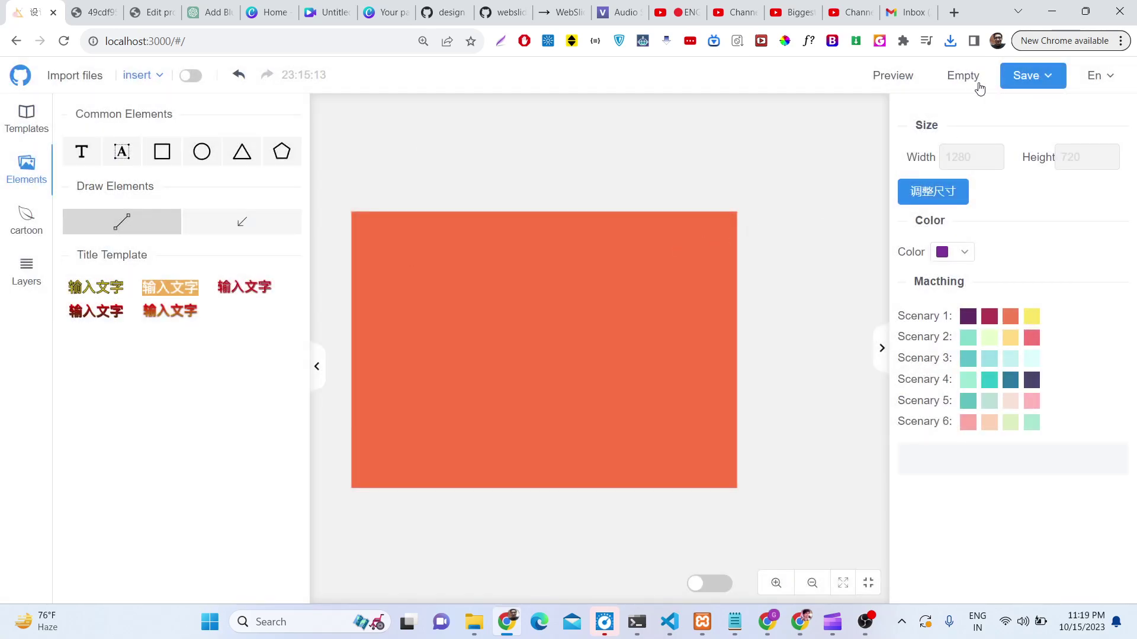
click(978, 83)
click(697, 241)
Step: Resize the canvas to 1280 × 800 by changing its height from 720 to 800
click(941, 192)
click(526, 294)
double_click(532, 295)
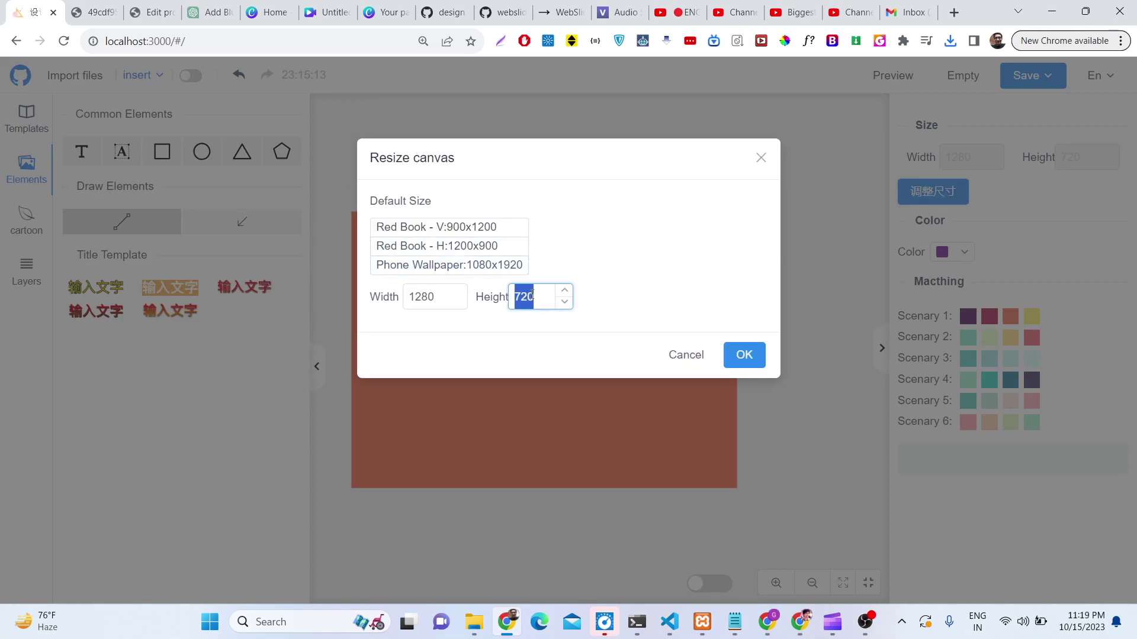
text(800)
click(743, 354)
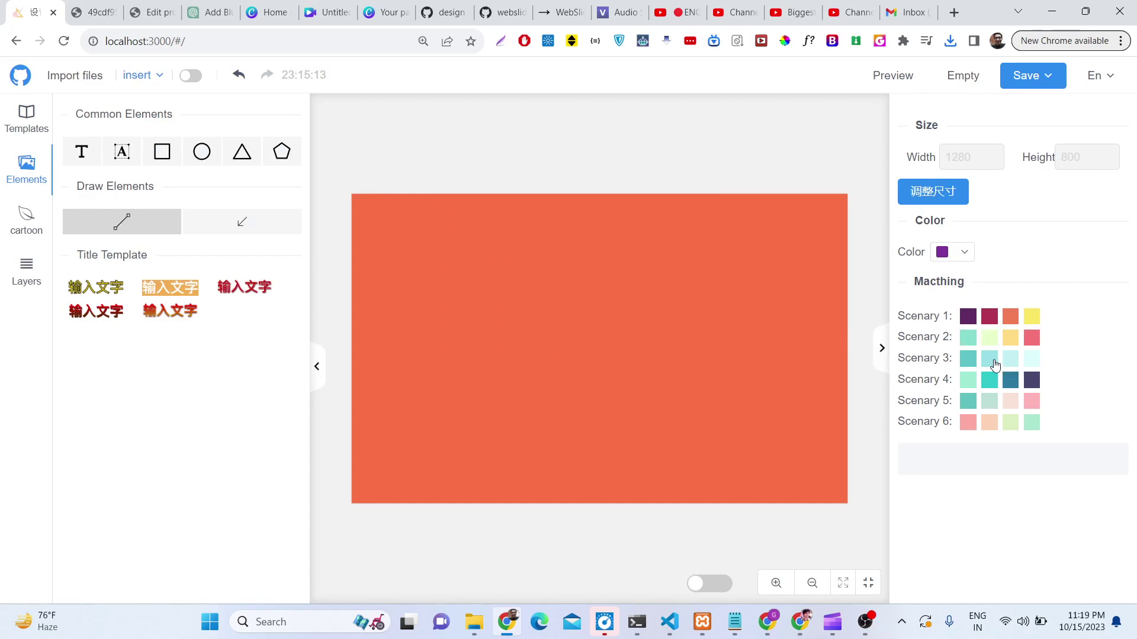
Step: Insert the Screenshot_12 photo from disk and drag it to the middle of the canvas
click(106, 239)
mouse_move(138, 79)
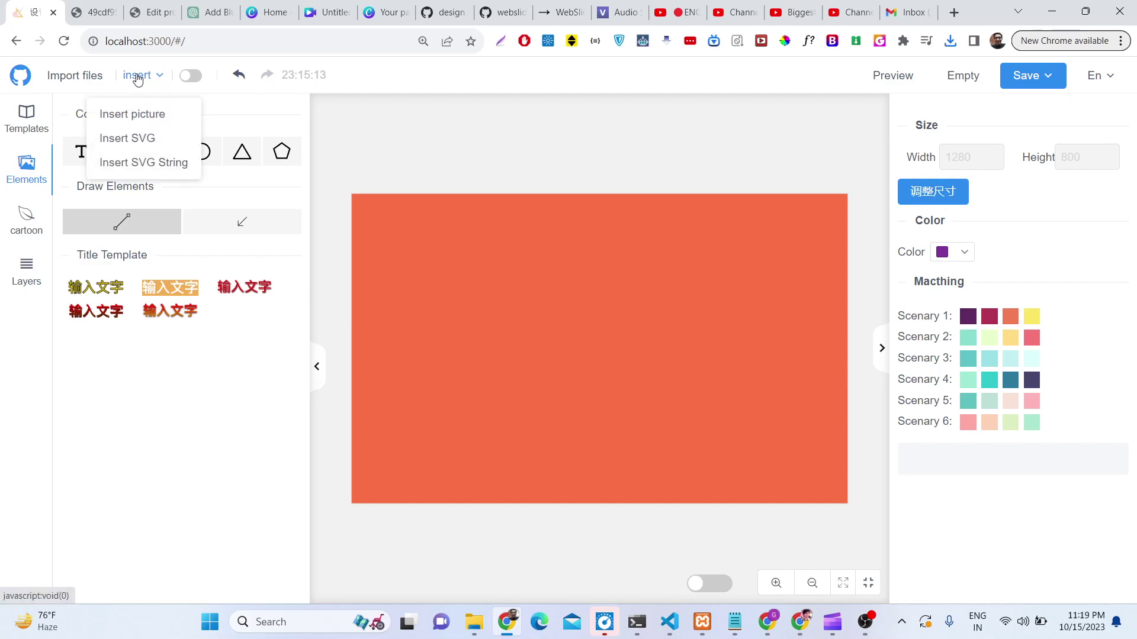
click(139, 114)
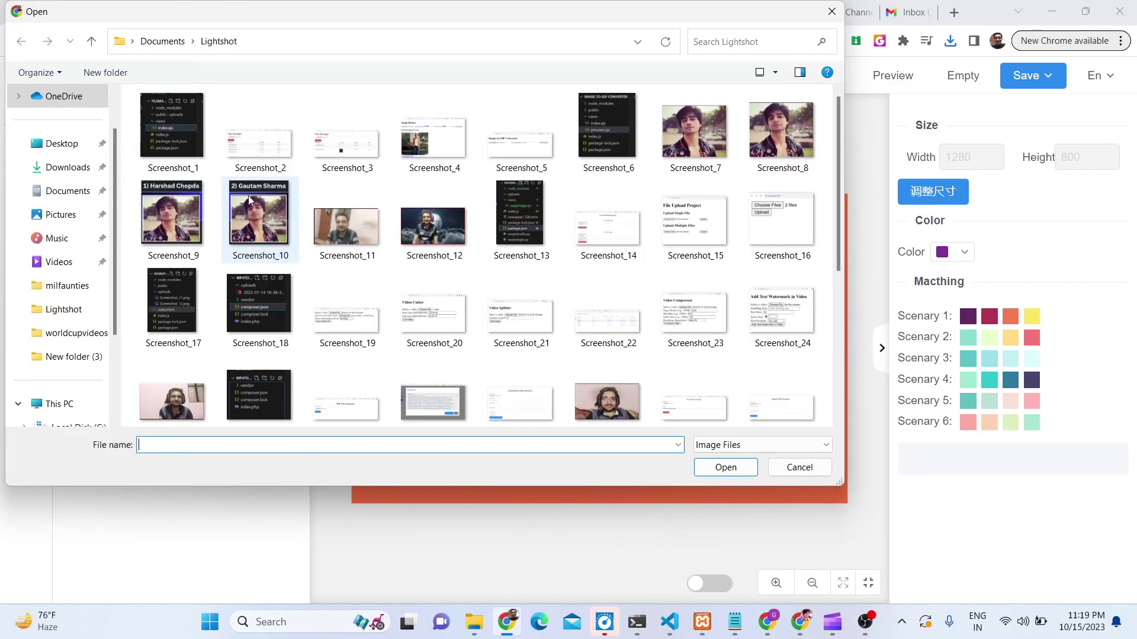
double_click(438, 236)
drag(549, 377, 488, 257)
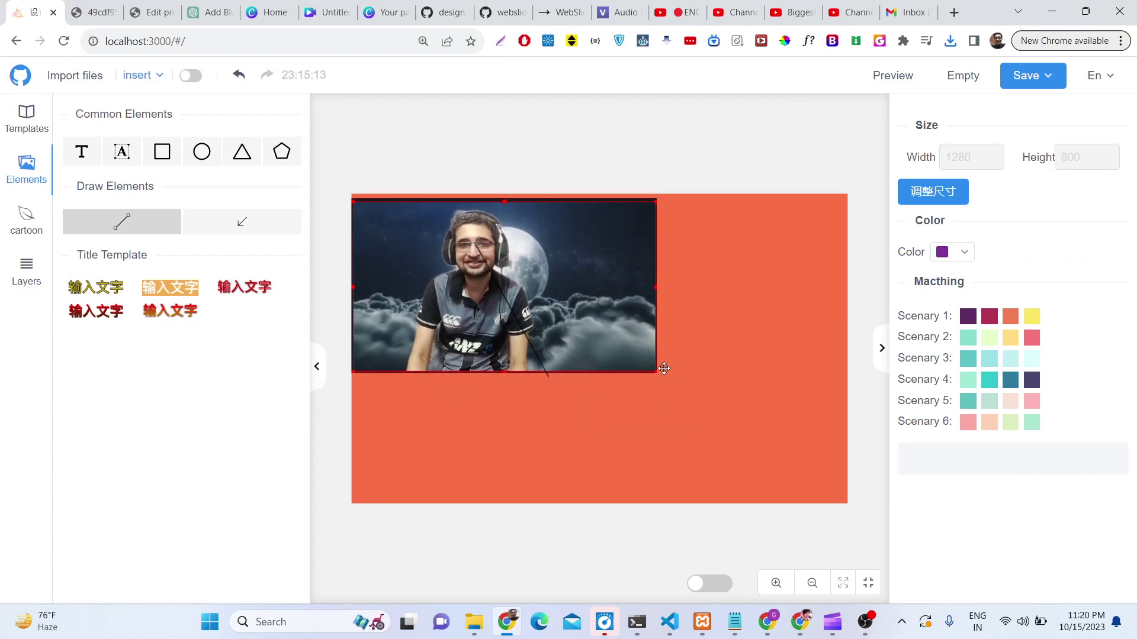
drag(651, 370, 664, 376)
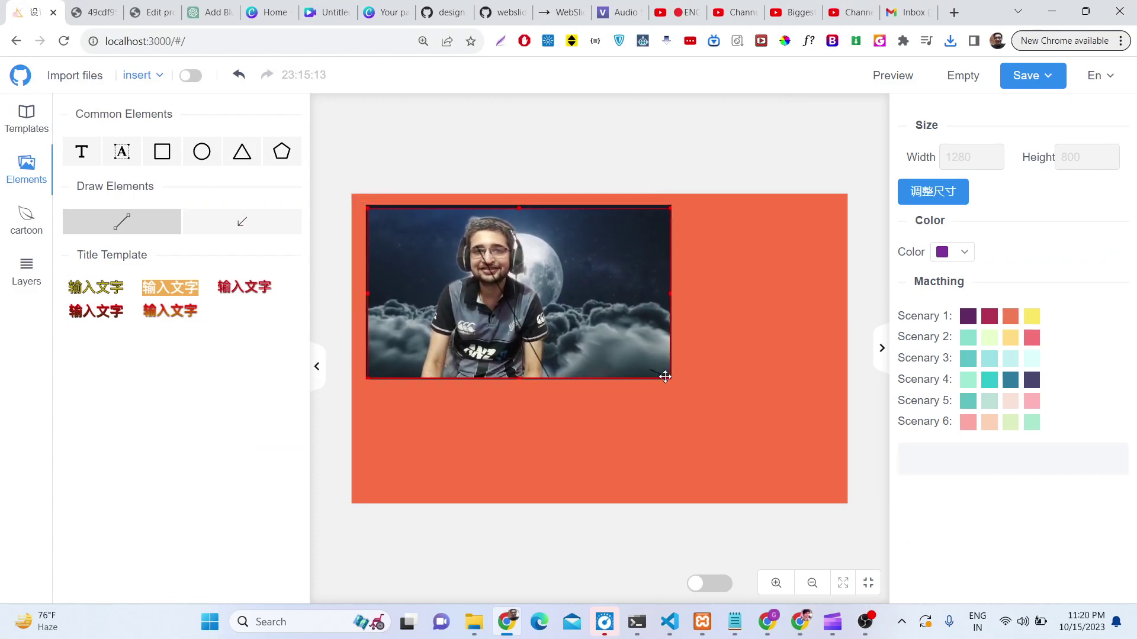
mouse_move(442, 241)
mouse_down()
mouse_move(586, 358)
mouse_move(486, 295)
mouse_up()
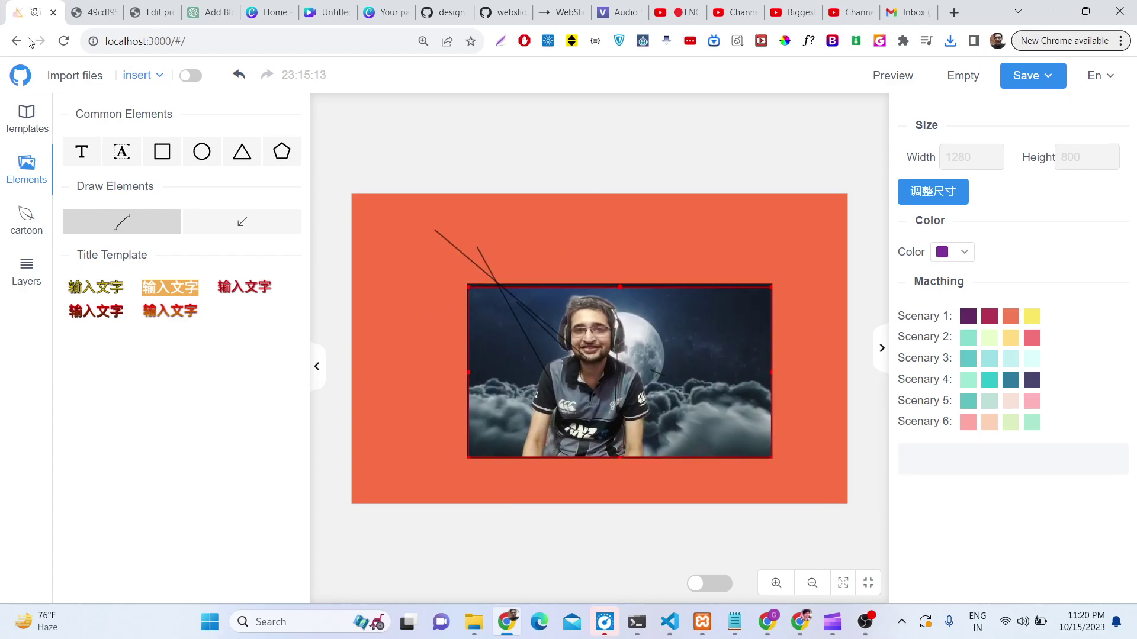
Step: Reload the editor, insert Screenshot_12, and enlarge it across the top of the canvas
click(64, 41)
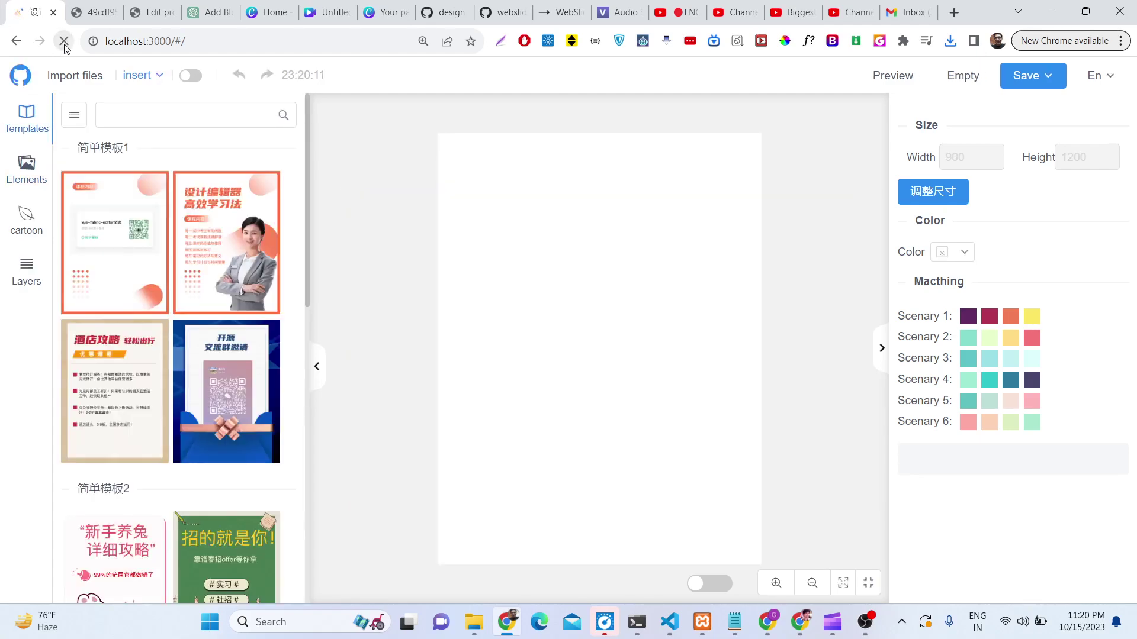
mouse_move(137, 83)
click(131, 113)
double_click(449, 236)
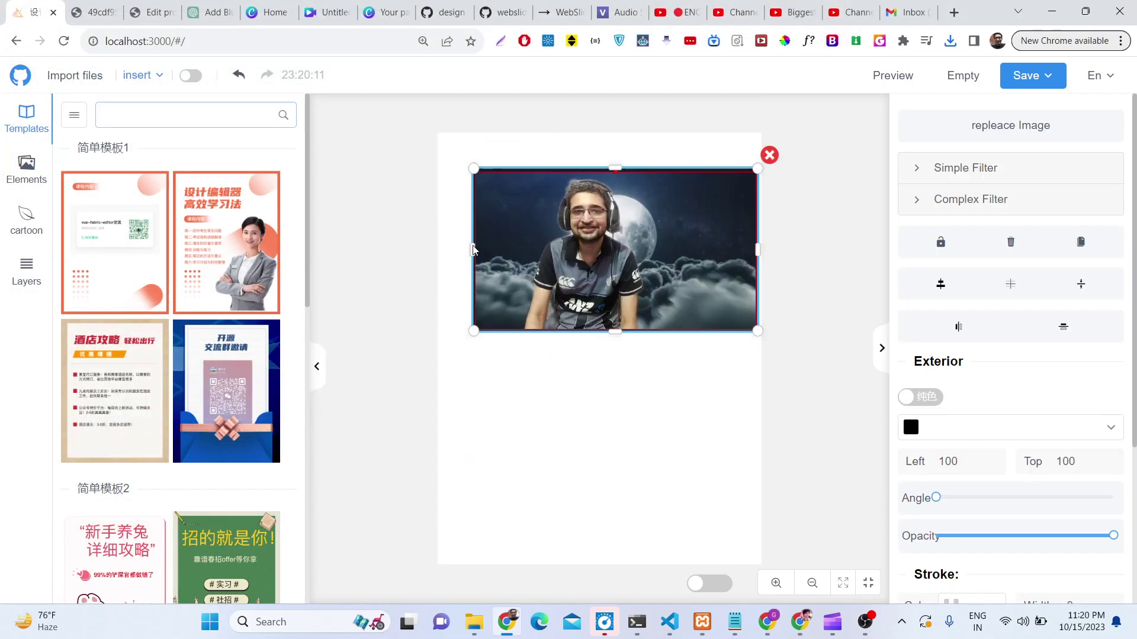
drag(724, 284, 721, 294)
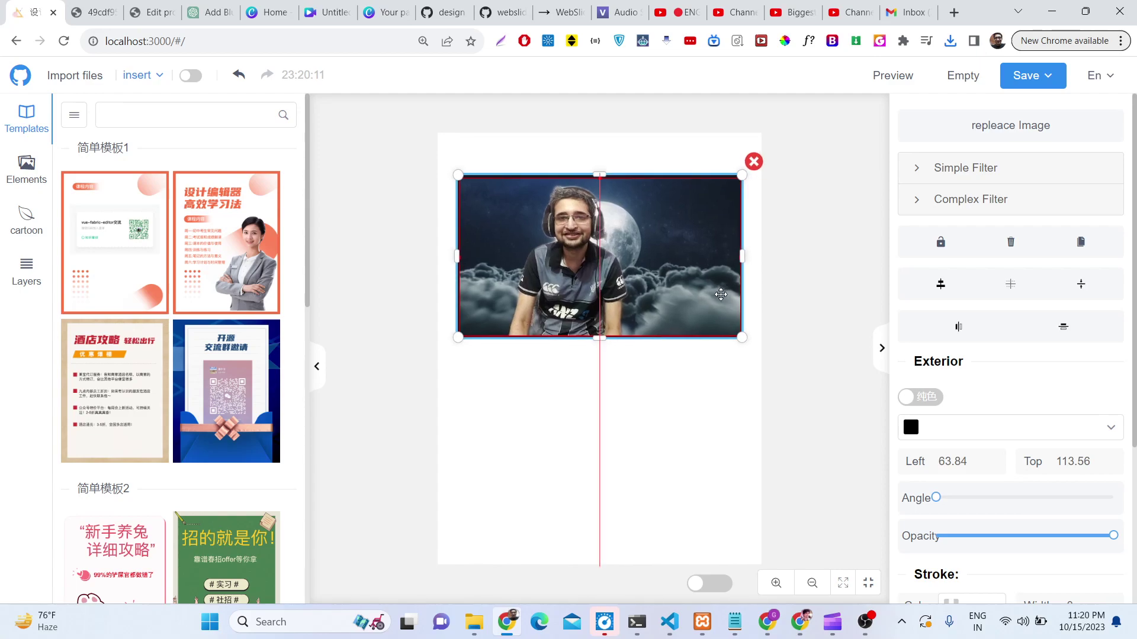
drag(741, 338, 702, 323)
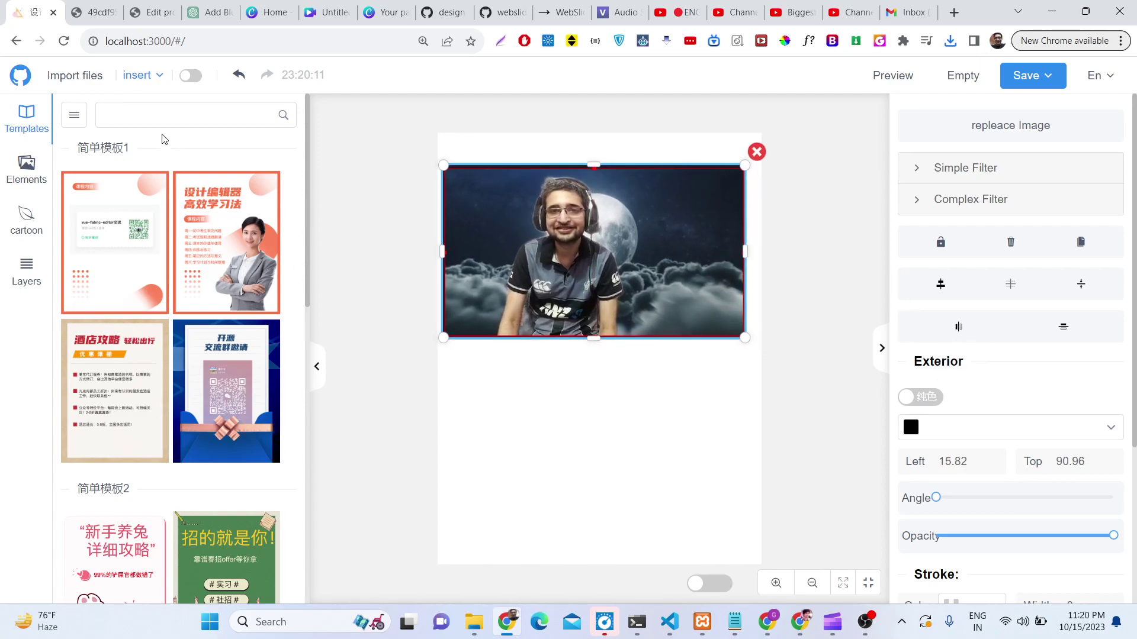
Step: Insert the File Upload Project screenshot, shrink it, and place it under the photo
mouse_move(129, 77)
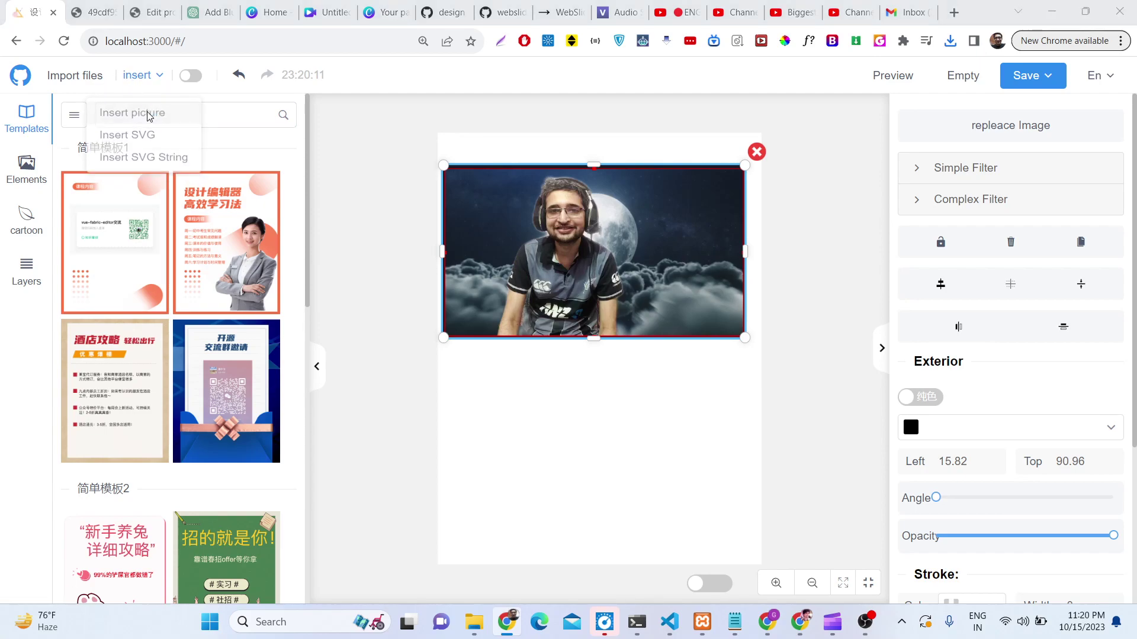
click(148, 116)
double_click(693, 218)
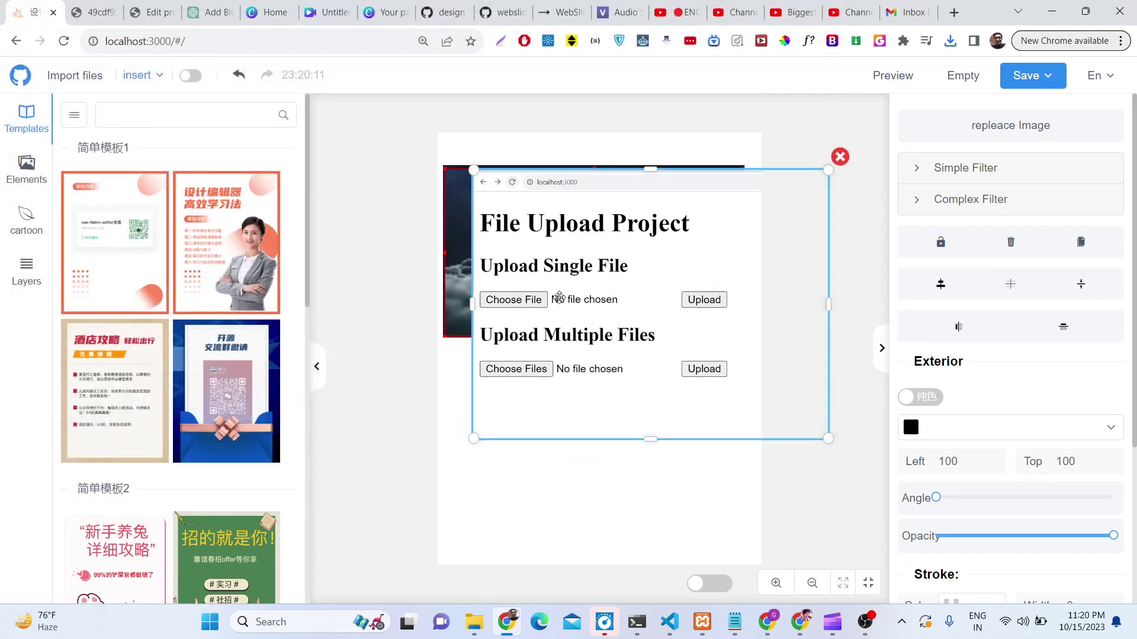
drag(556, 306, 526, 454)
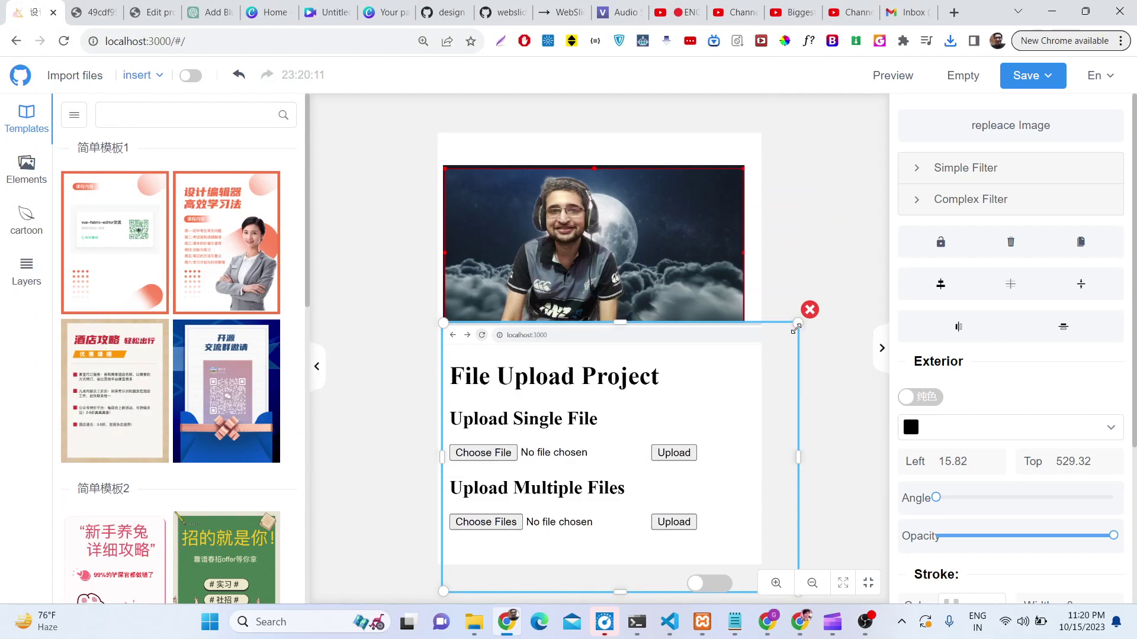
drag(796, 329, 668, 391)
drag(606, 438, 617, 398)
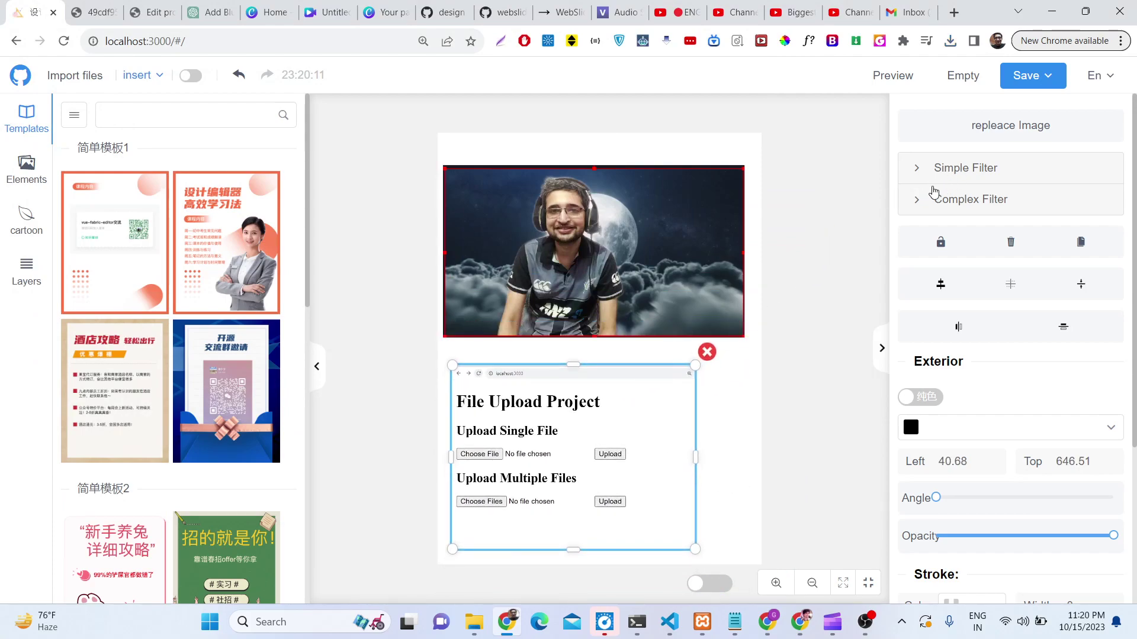
Step: Apply the Brownie simple filter to the File Upload screenshot
click(946, 171)
click(946, 211)
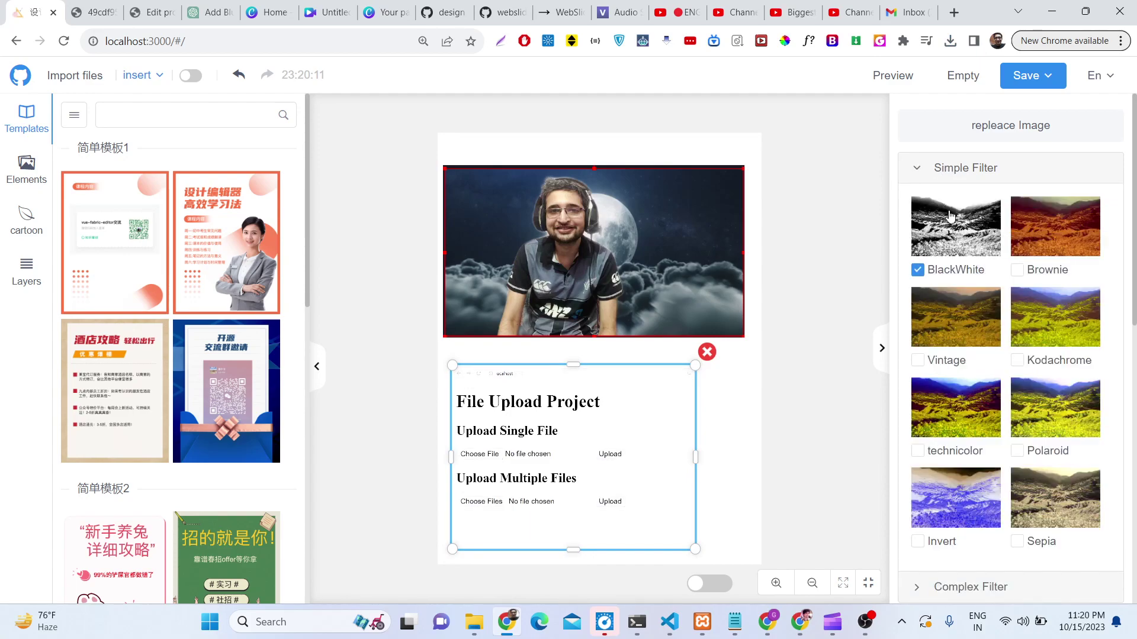
click(1054, 231)
Step: Try BlackWhite, Brownie, Vintage and technicolor on the headset photo, leaving only Kodachrome applied
click(651, 267)
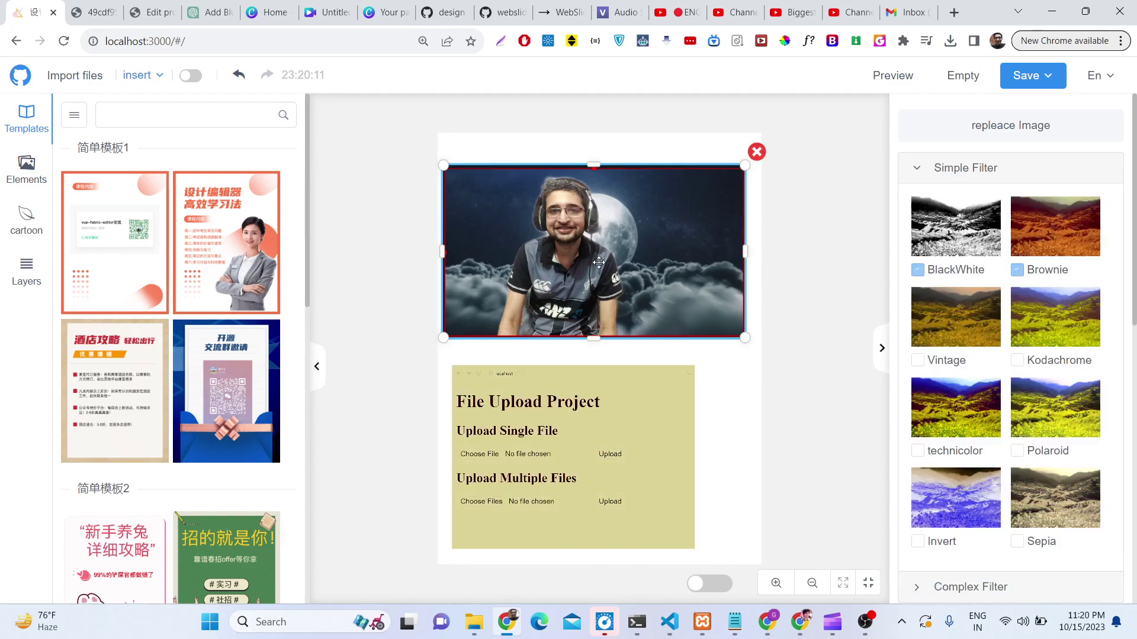
click(957, 230)
click(1046, 232)
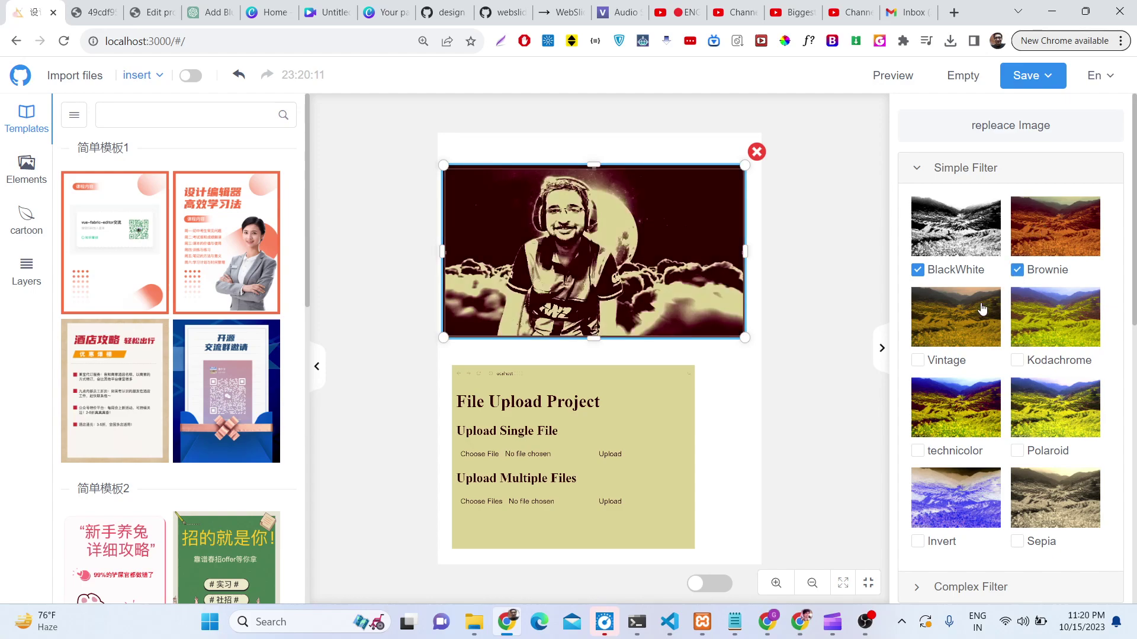
click(931, 276)
click(943, 330)
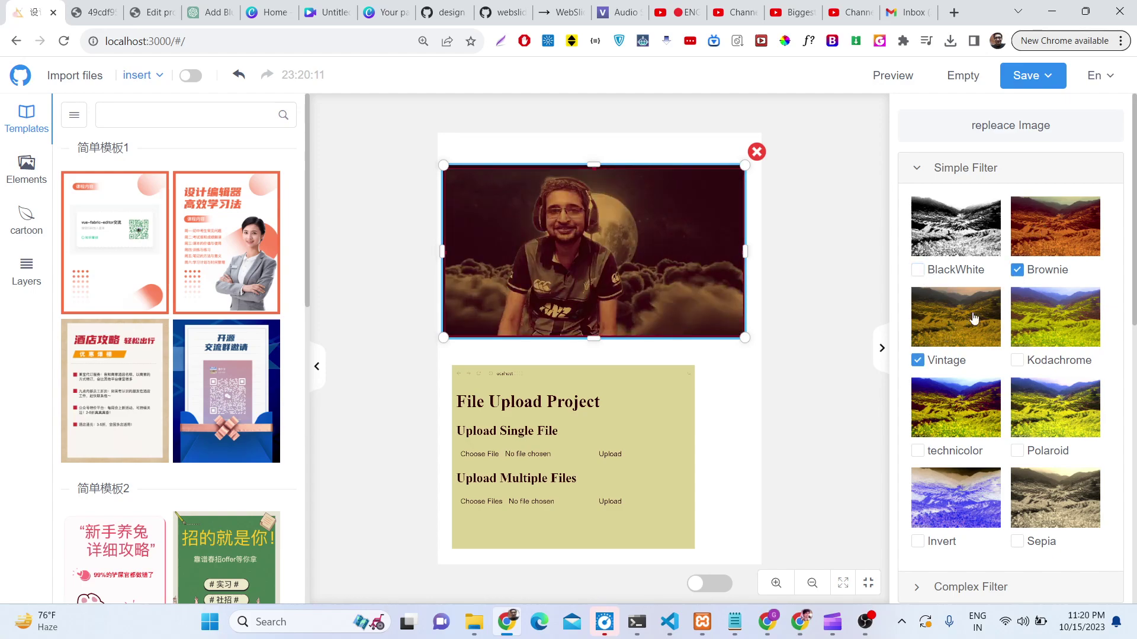
click(1023, 269)
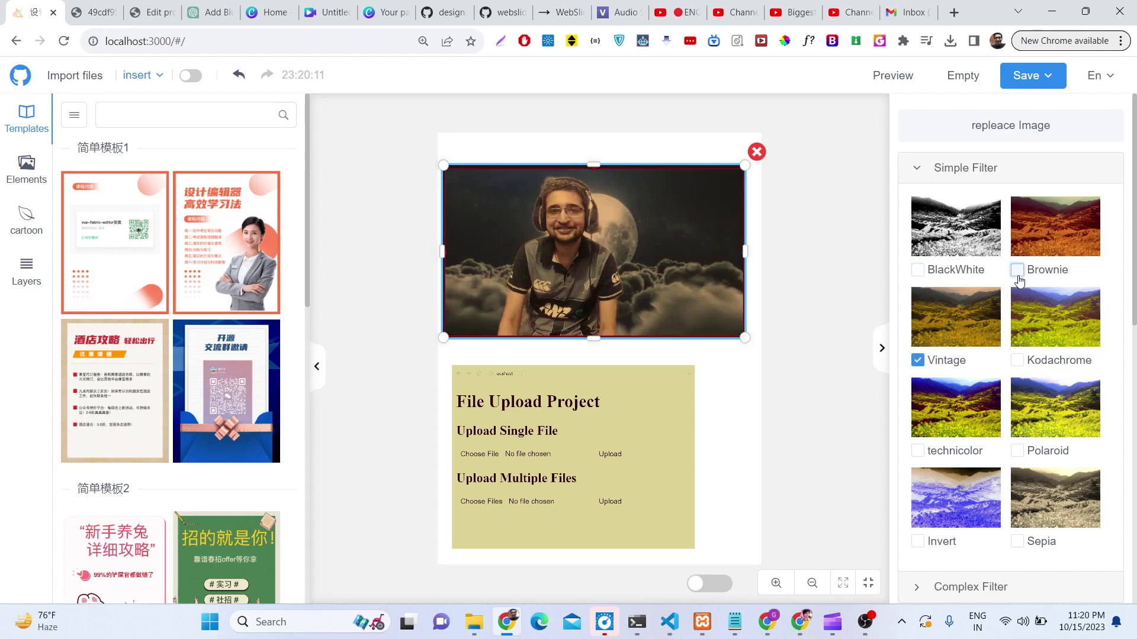
click(1024, 360)
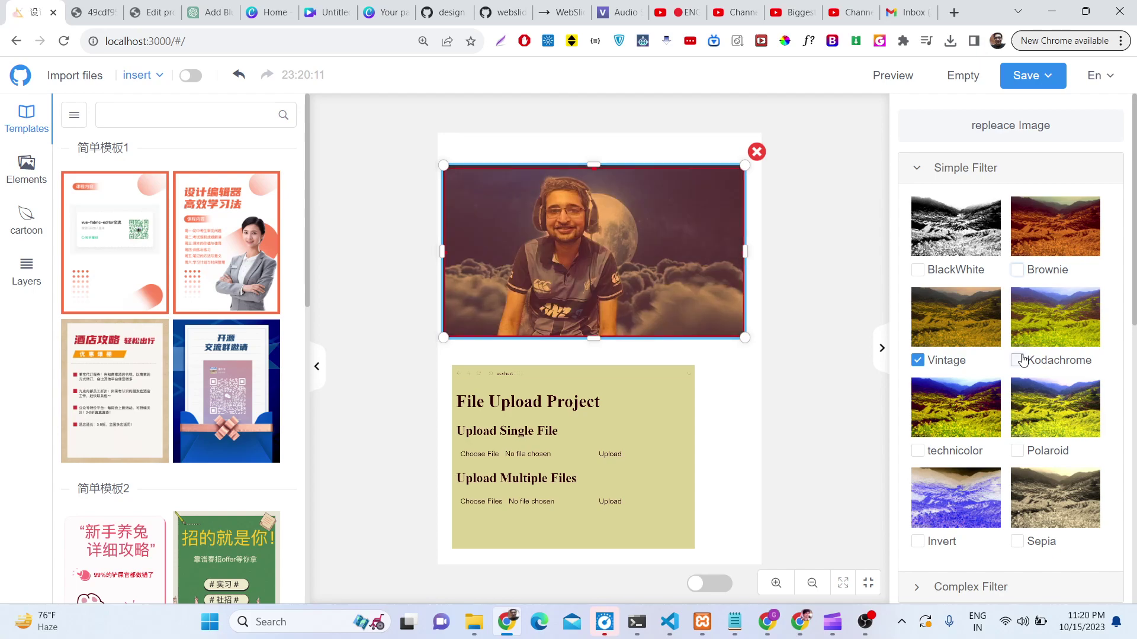
click(918, 360)
scroll(923, 352, down, 1)
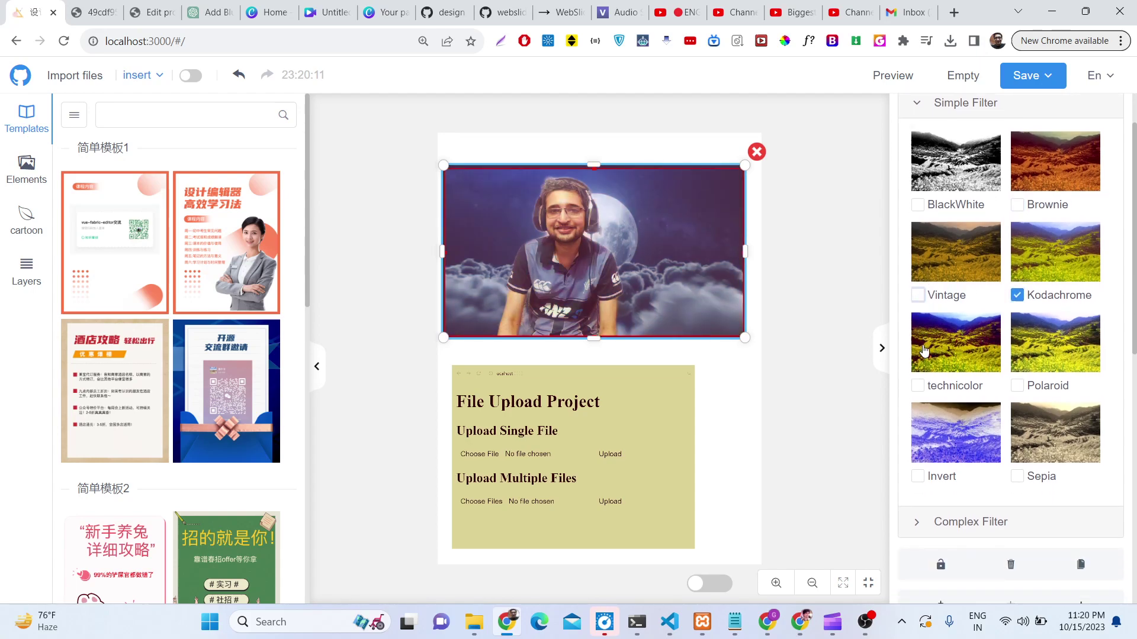
click(924, 363)
click(920, 376)
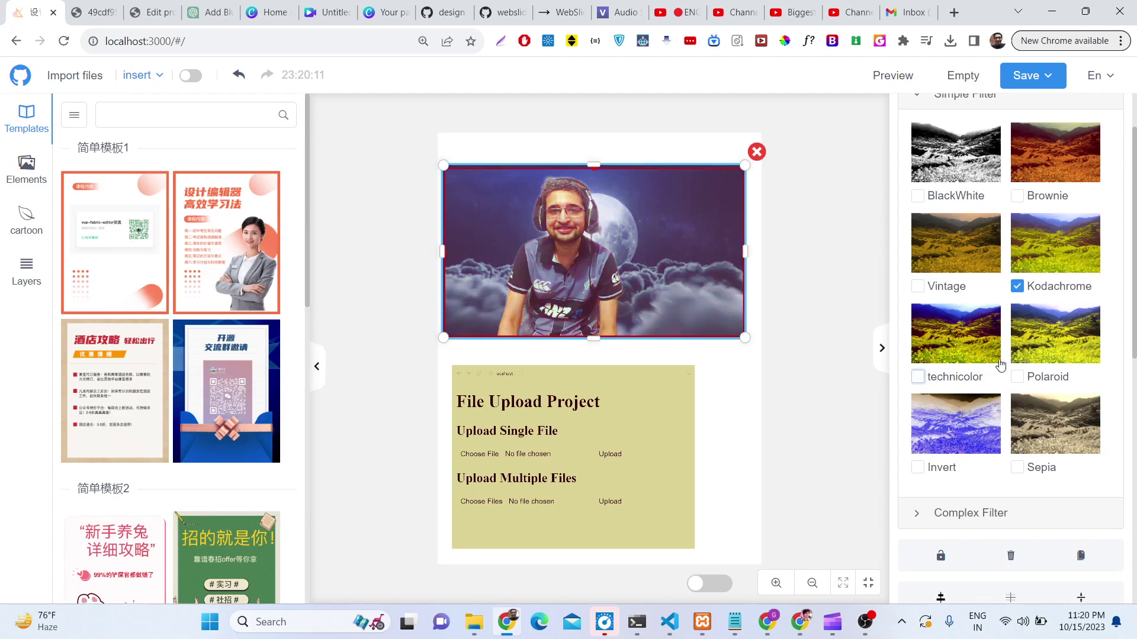
scroll(1006, 349, down, 3)
Step: Enable Complex Filter brightness and contrast on the photo, raising its brightness
click(977, 291)
scroll(947, 288, down, 1)
click(947, 255)
drag(943, 278, 967, 277)
click(1018, 254)
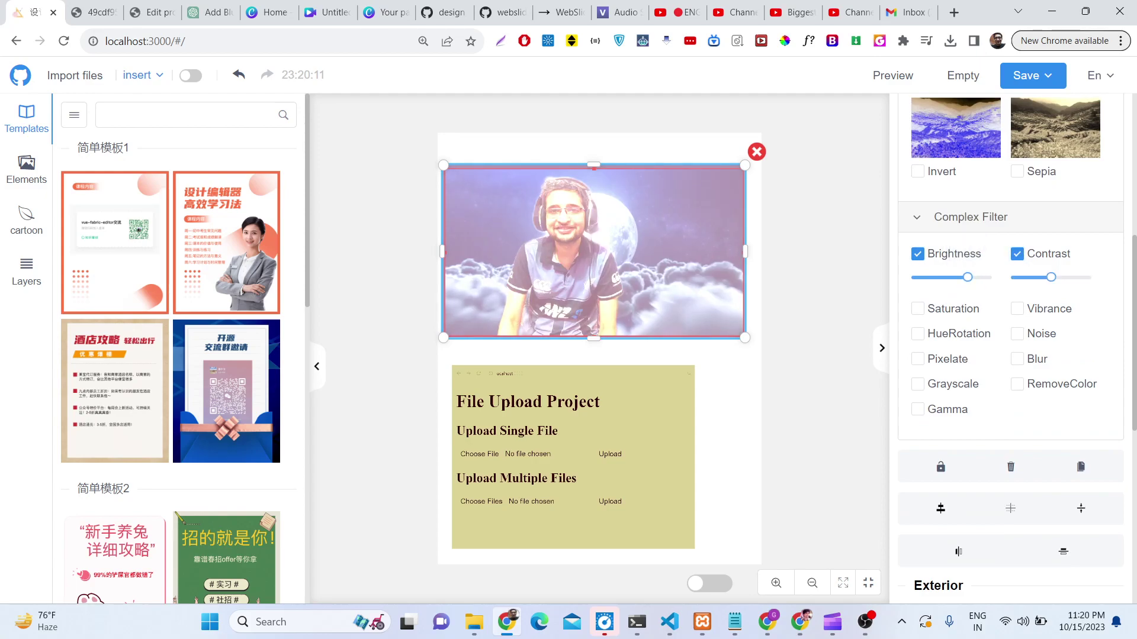
Step: Turn on saturation, hue rotation, pixelate, strong blur and colour removal for the photo
click(951, 310)
mouse_move(951, 331)
mouse_down()
mouse_move(939, 330)
mouse_move(957, 332)
mouse_up()
click(941, 364)
click(938, 422)
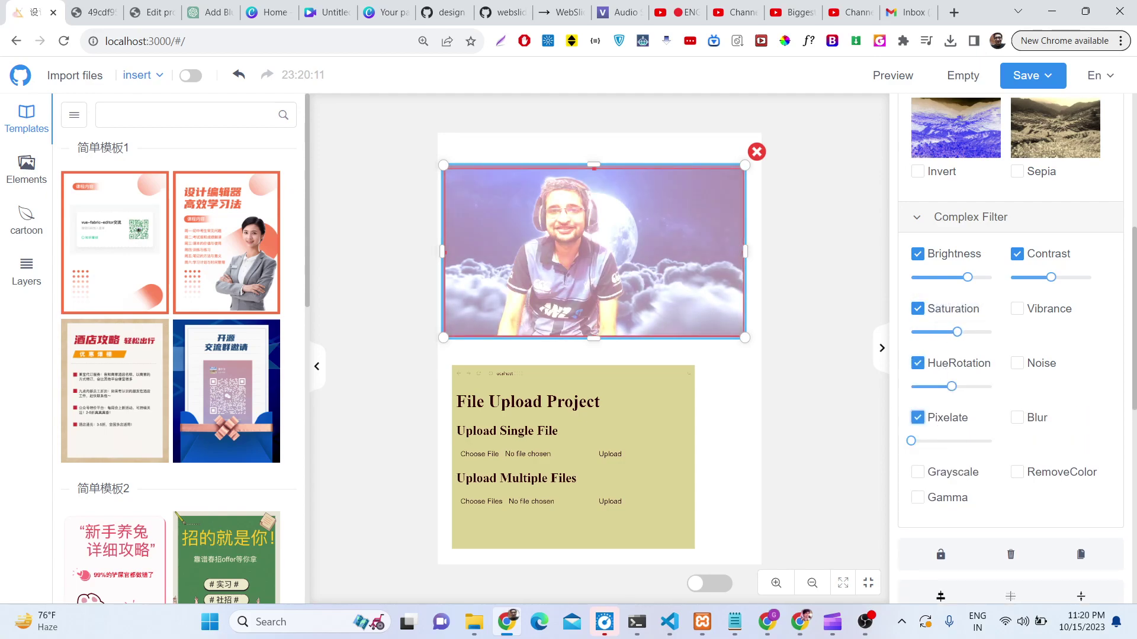
click(1021, 418)
drag(1011, 441, 1068, 454)
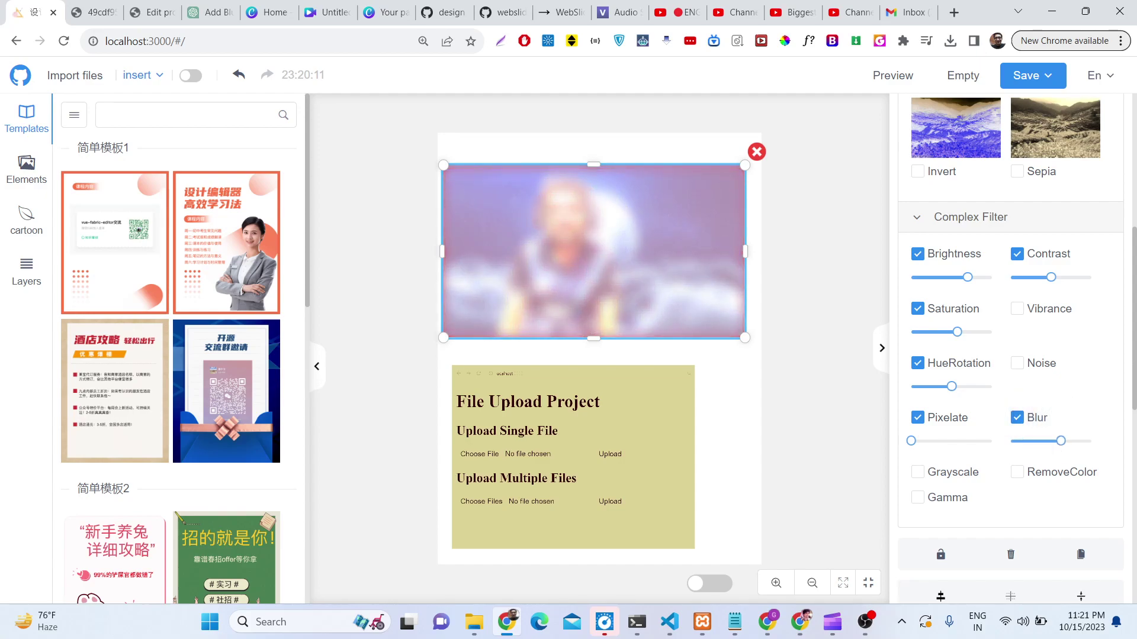
scroll(1004, 383, down, 2)
click(1017, 324)
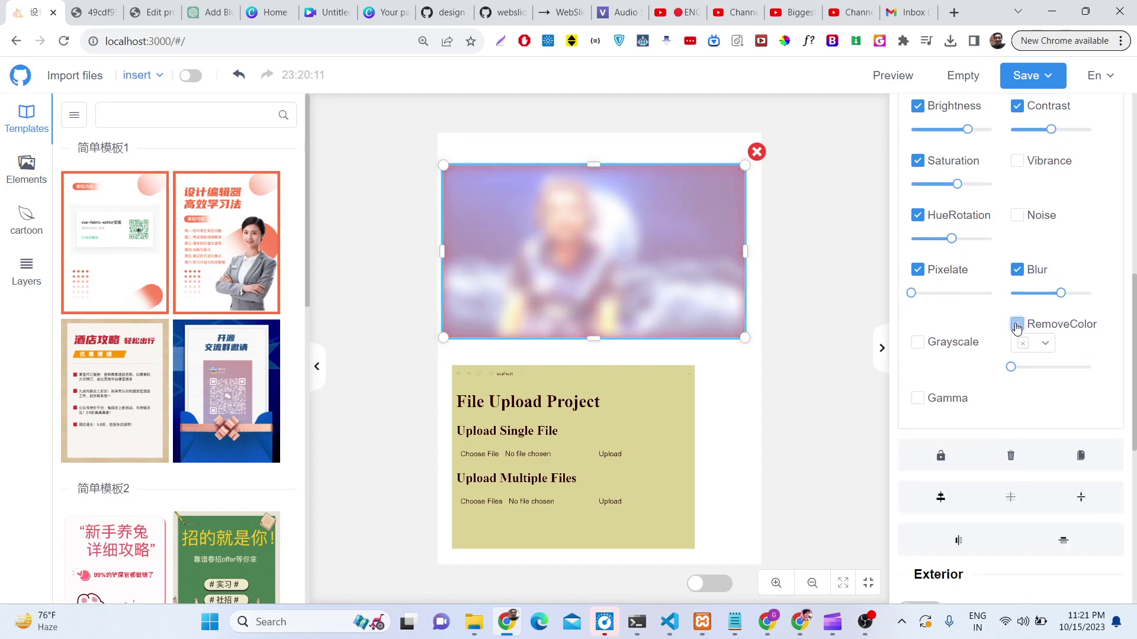
click(1047, 367)
Step: Delete the headset photo, then duplicate the upload-form screenshot and move the copy to the top
click(1016, 460)
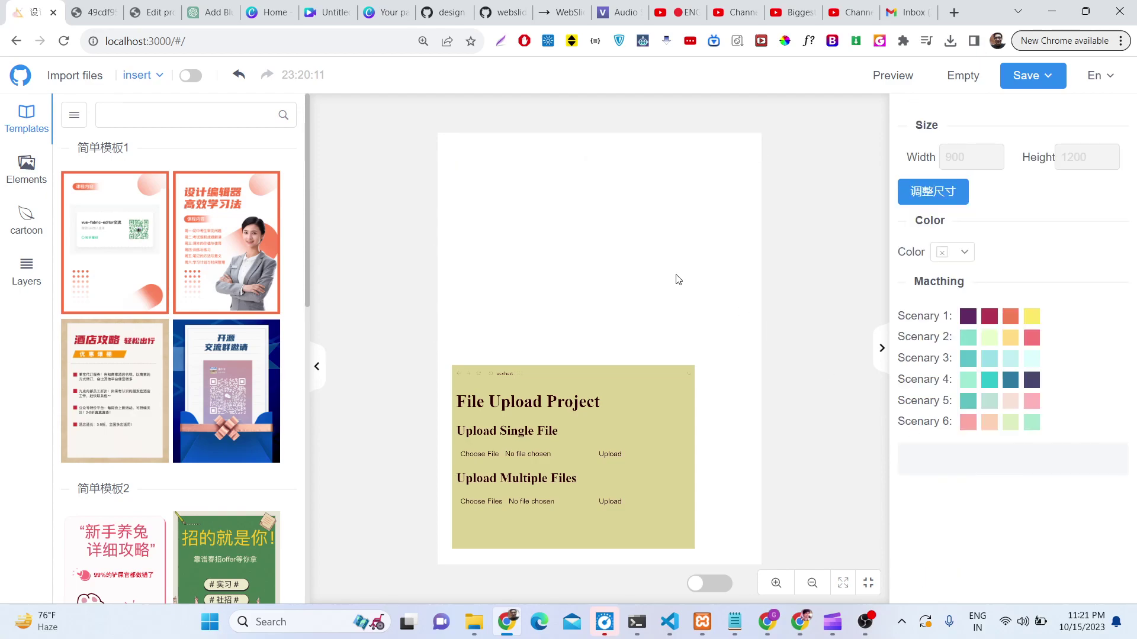
click(662, 424)
scroll(947, 439, down, 4)
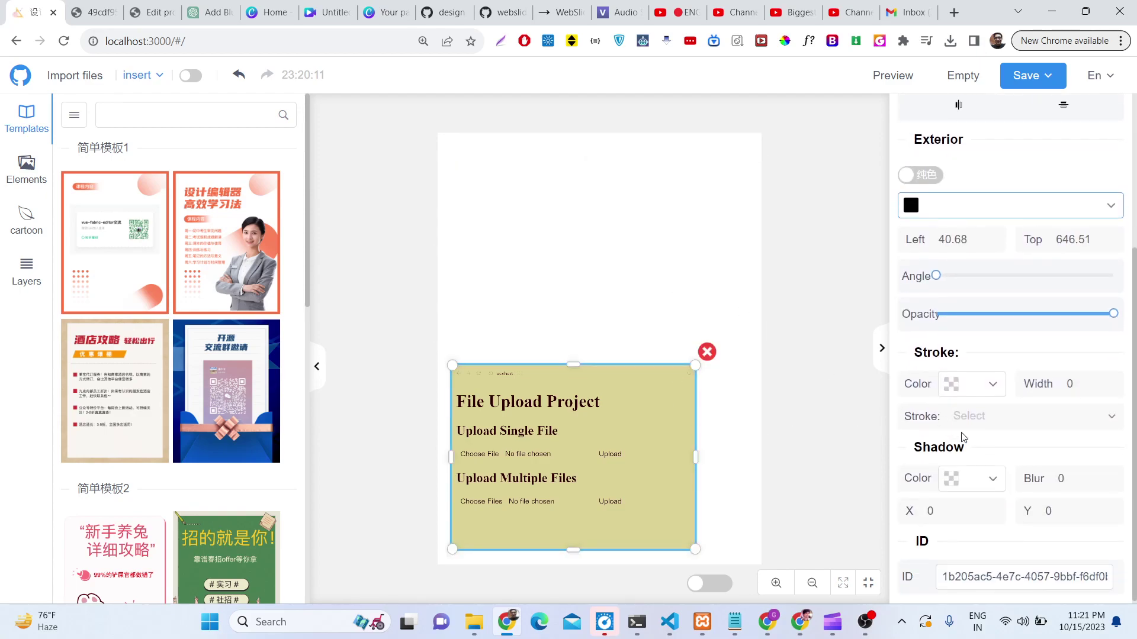
scroll(966, 436, up, 4)
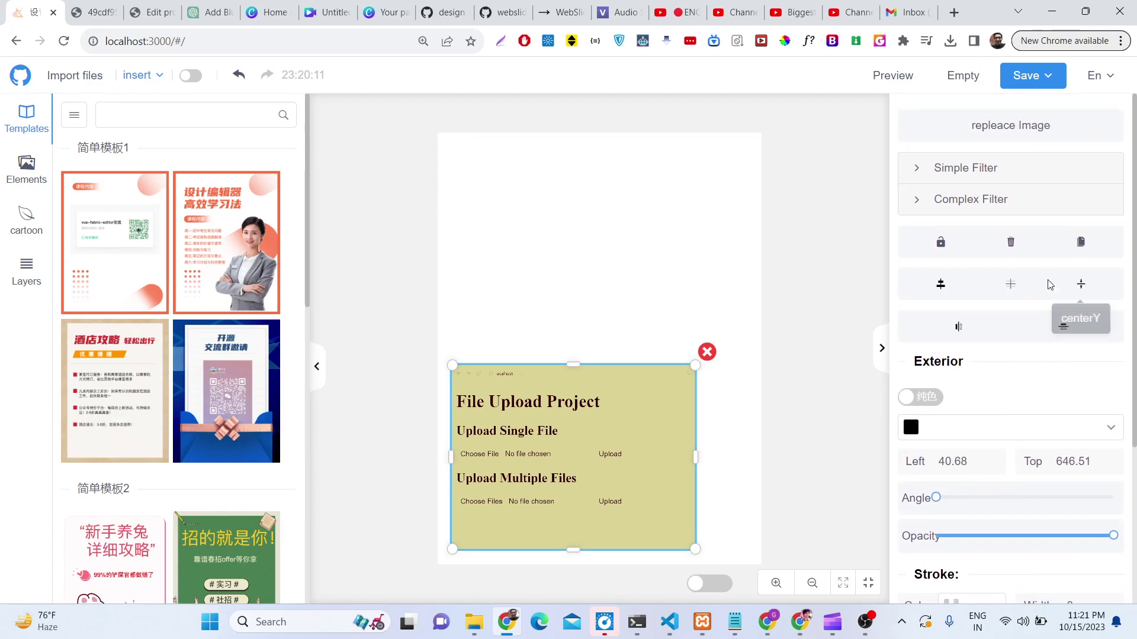
click(1080, 245)
drag(610, 433, 612, 221)
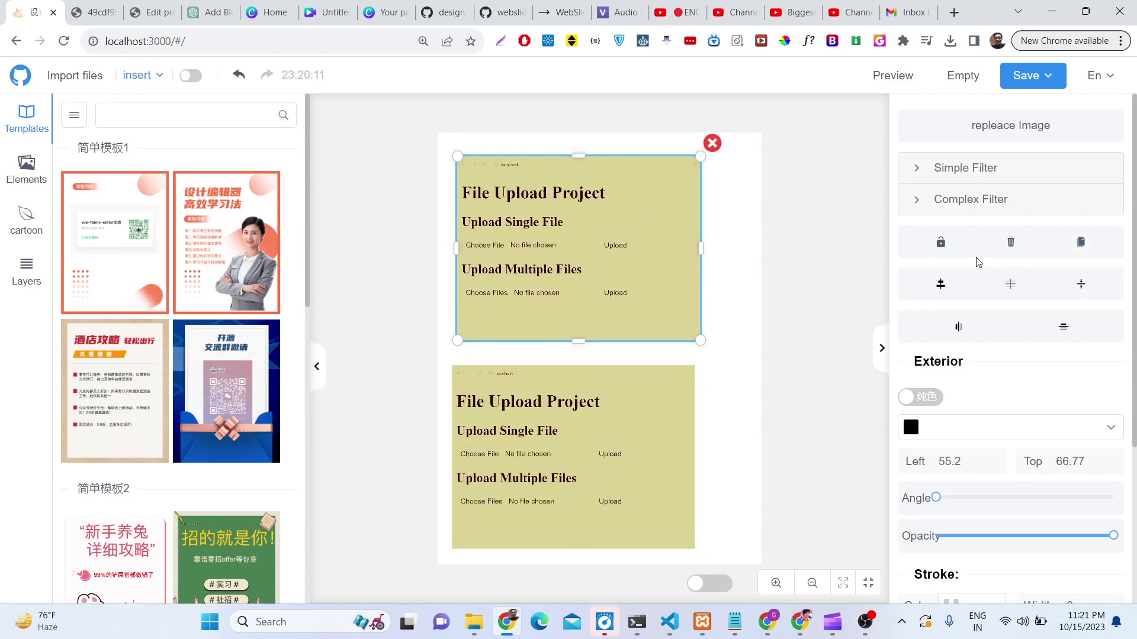
Step: Delete the duplicate, center the original screenshot, and test flip x and flip y, undoing both
click(1011, 246)
click(641, 454)
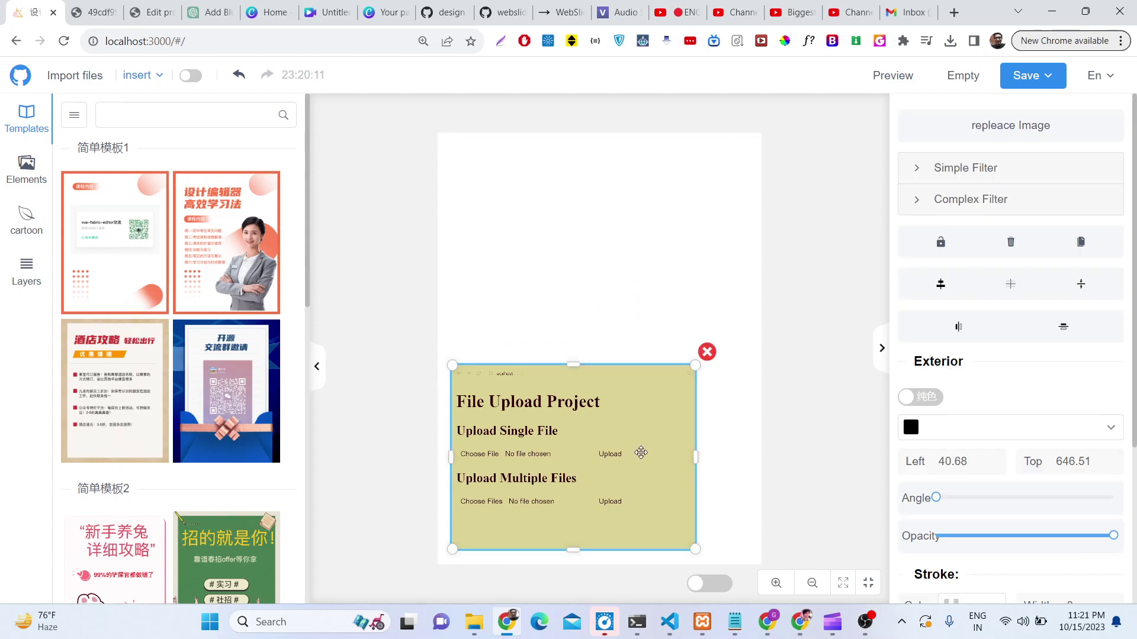
click(1017, 293)
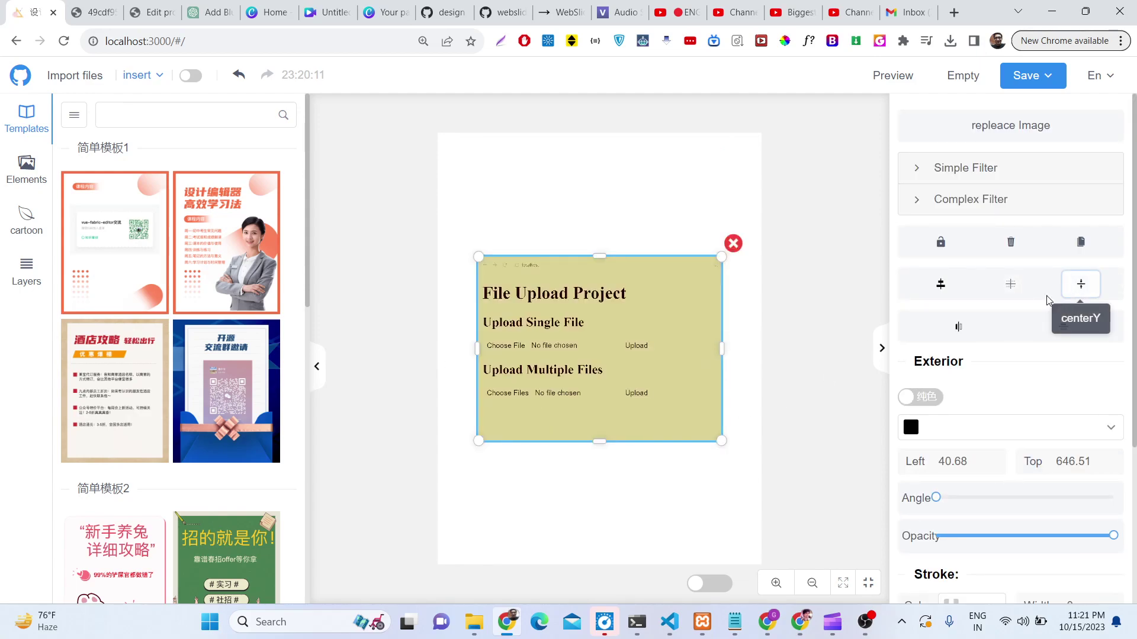
click(945, 335)
click(945, 335)
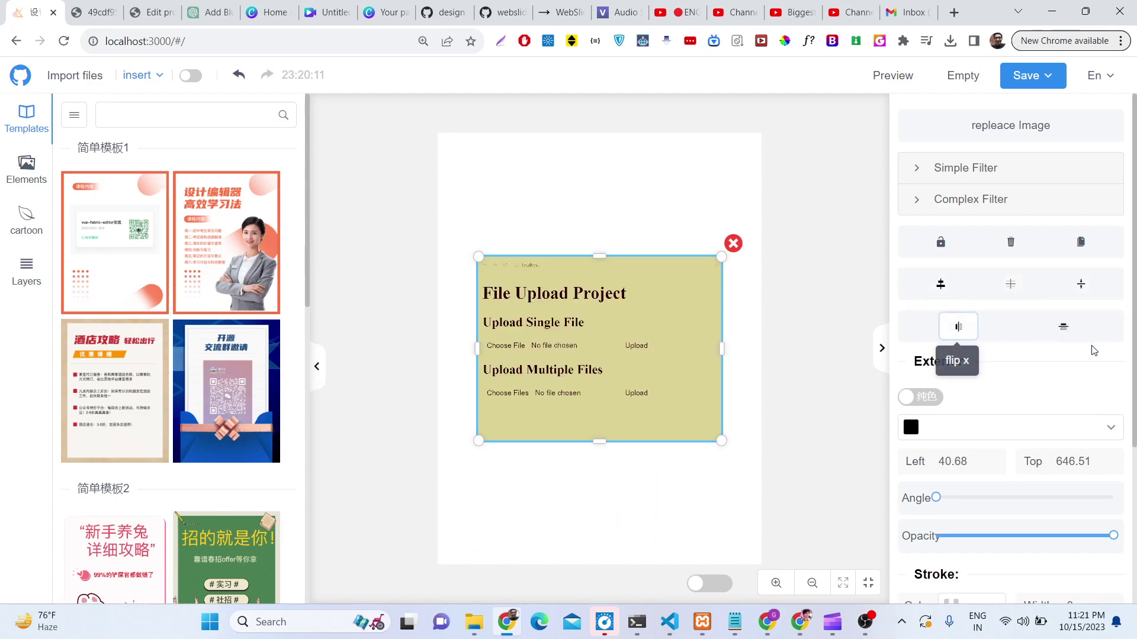
click(1060, 337)
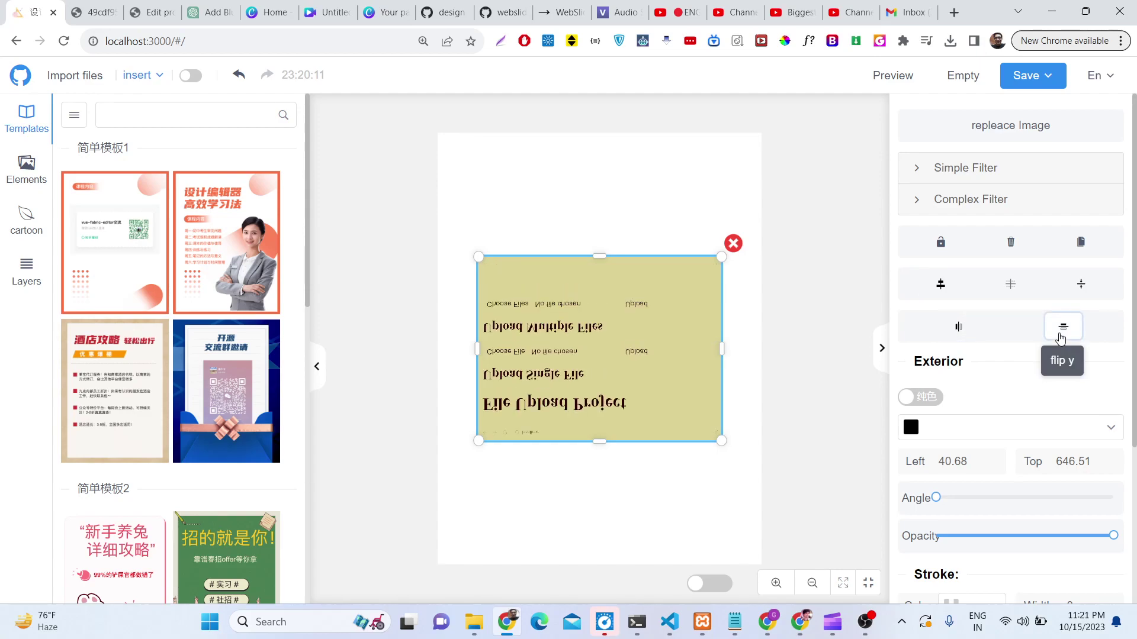
click(1060, 338)
Step: Try a gradient fill, give the screenshot a blue shadow colour, and drag it to Left 88.63, Top 621.01
click(931, 400)
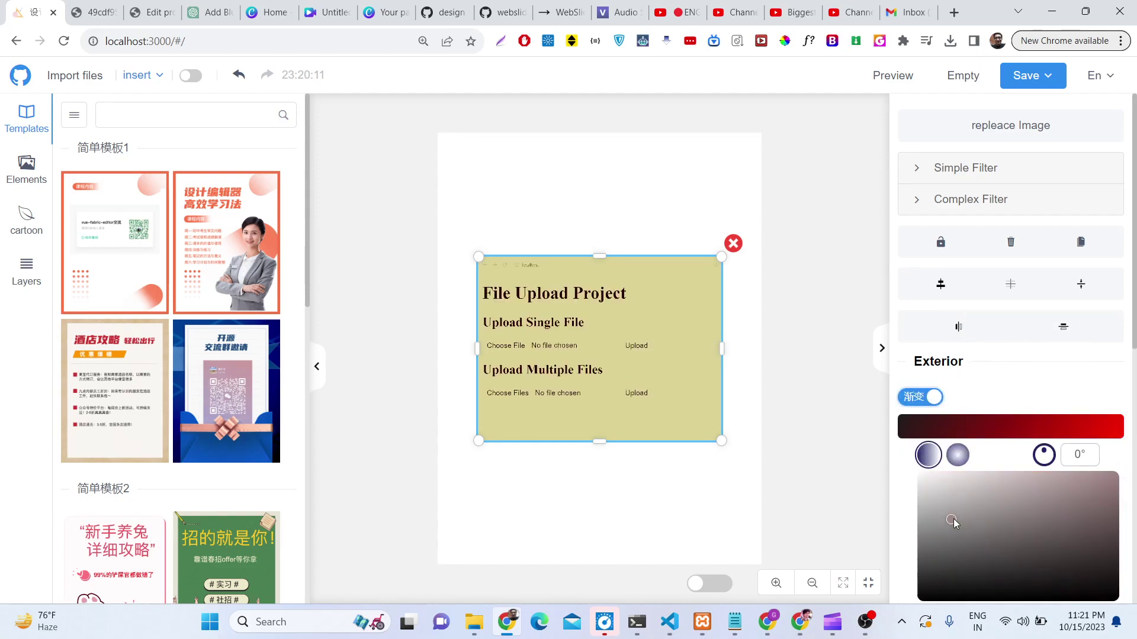
click(919, 402)
scroll(941, 417, down, 4)
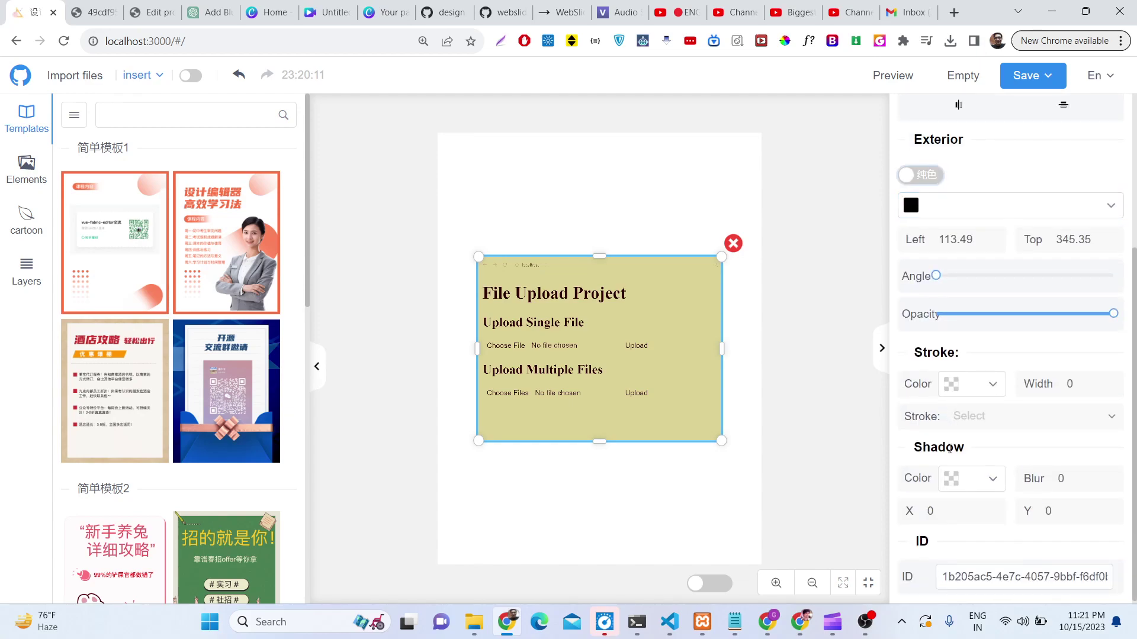
click(971, 476)
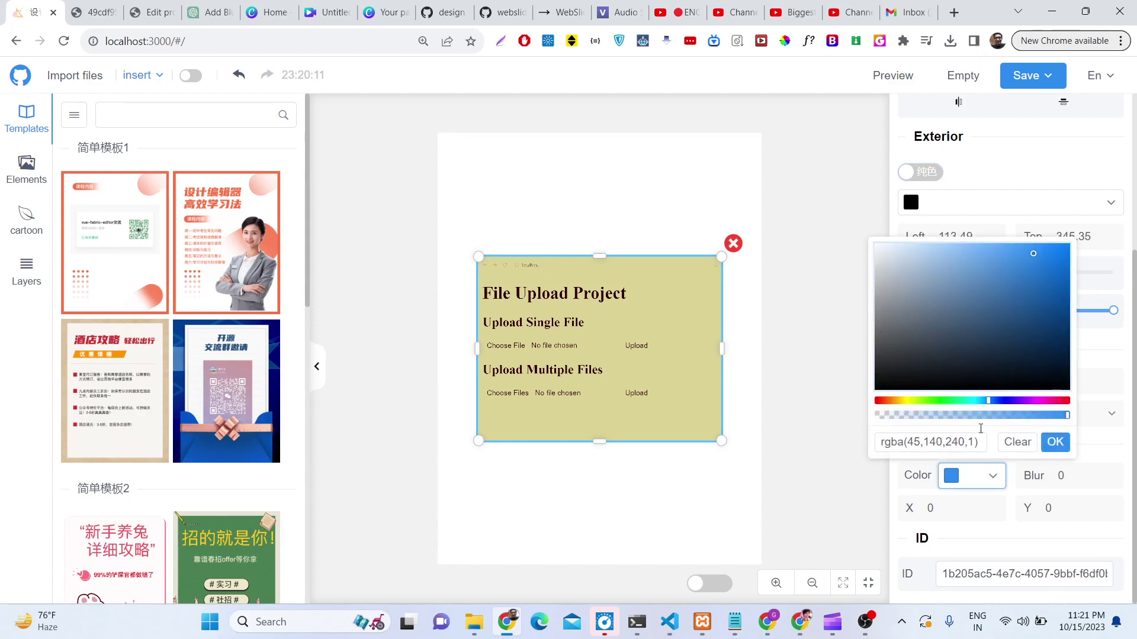
click(1023, 294)
click(1040, 267)
click(1015, 293)
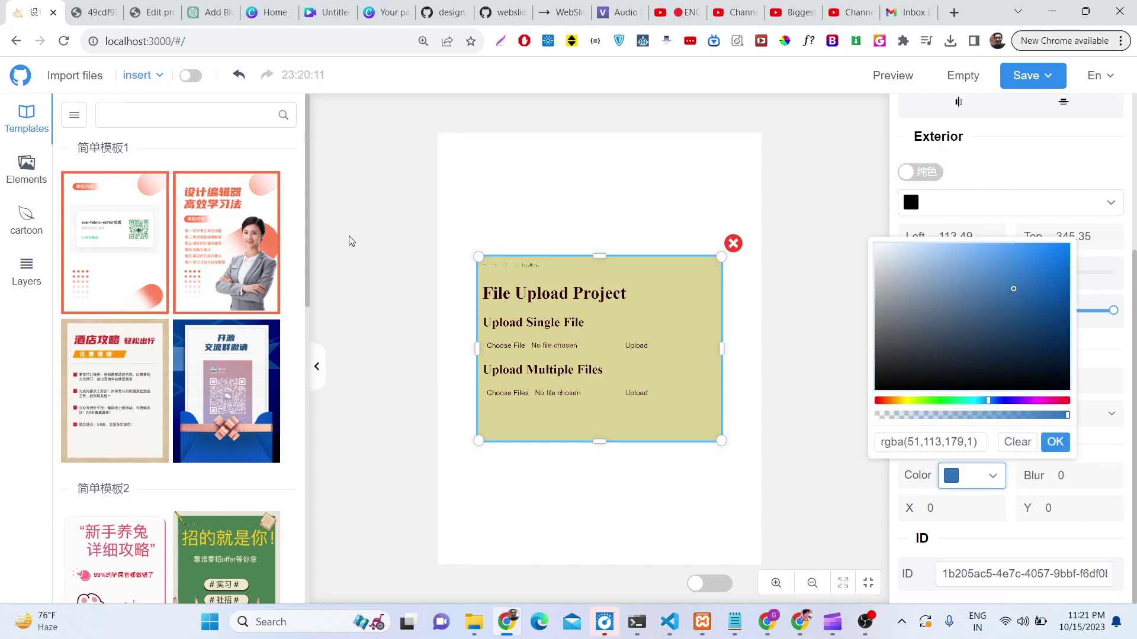
drag(521, 312, 512, 412)
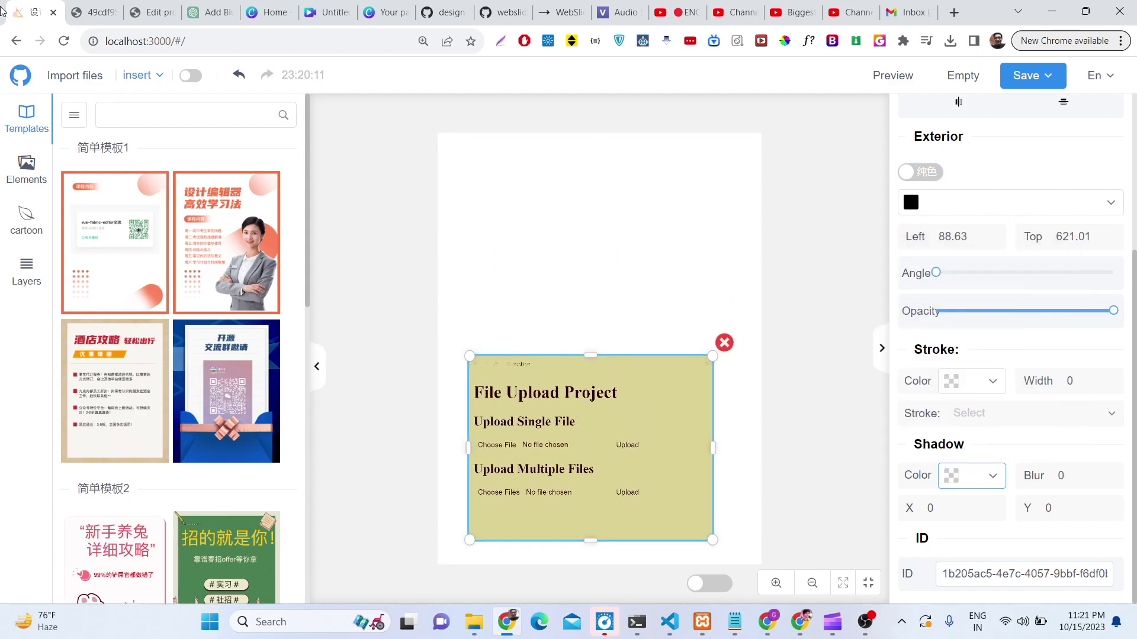
Step: Insert Screenshot_12 above the upload screenshot and give it a muted blue shadow colour
mouse_move(136, 75)
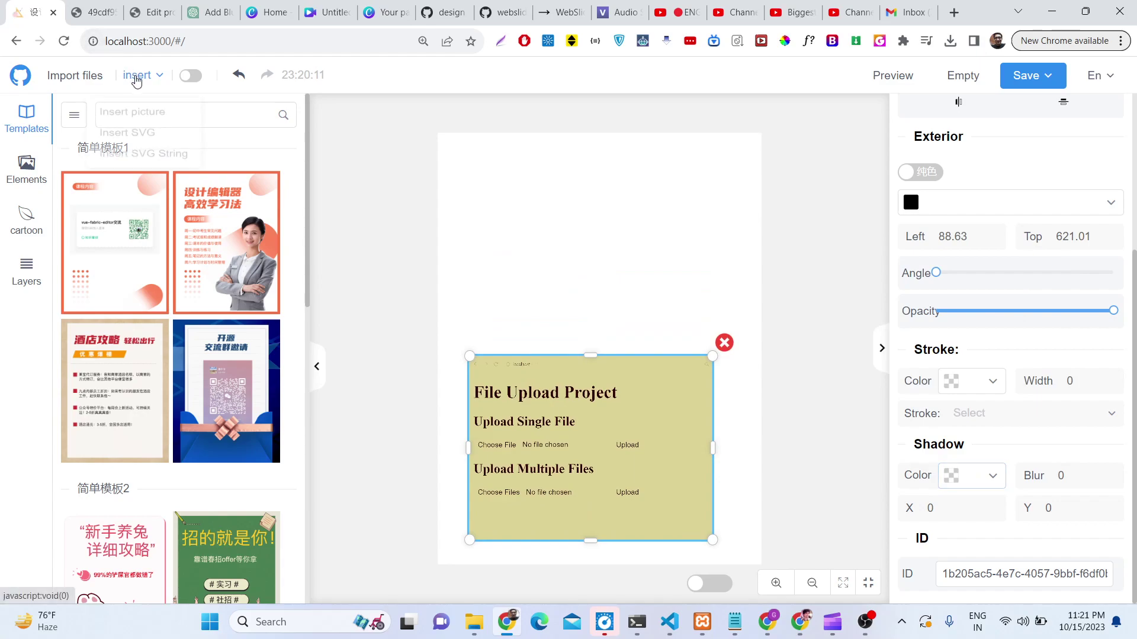
click(149, 115)
double_click(433, 226)
drag(685, 306, 673, 302)
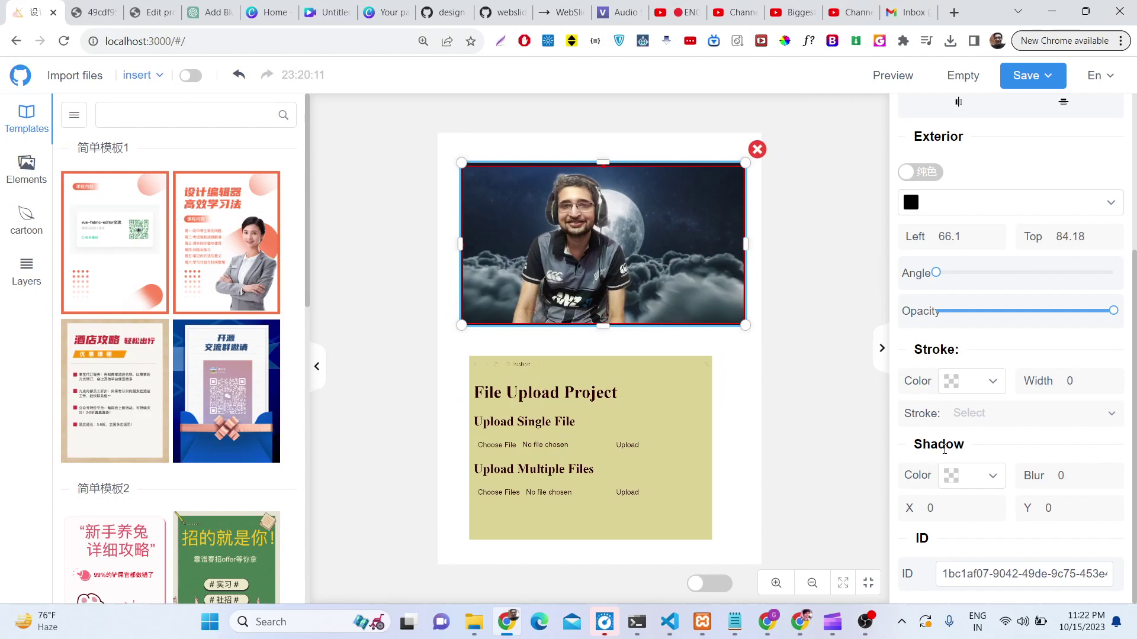
click(990, 481)
click(965, 375)
click(1033, 261)
click(985, 314)
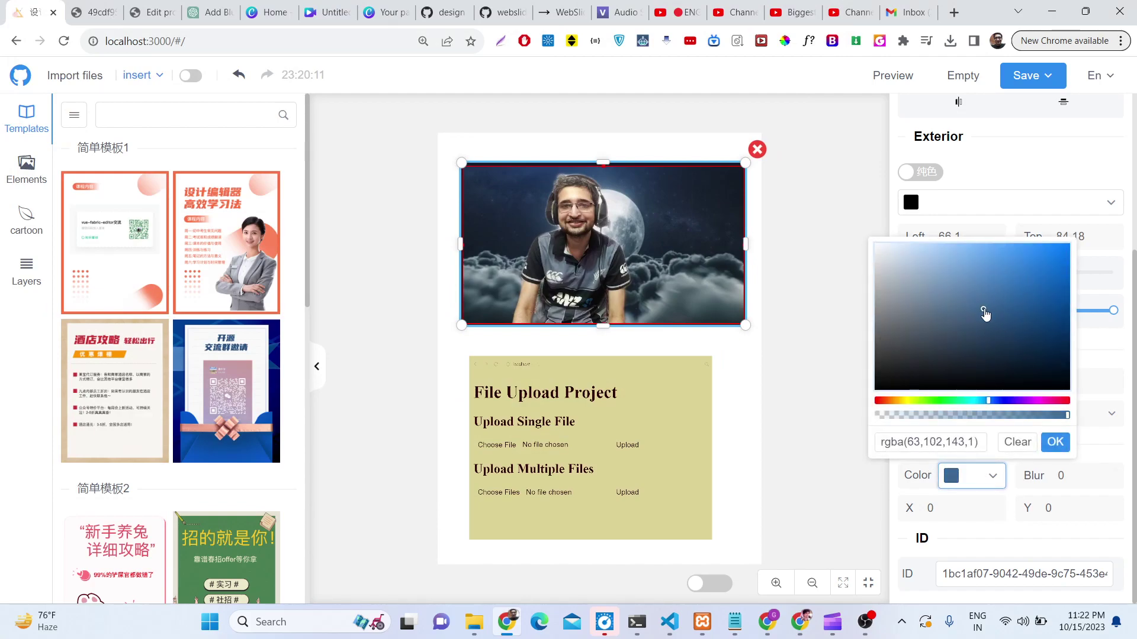
Step: Set the canvas background to the dark purple Scenary 1 swatch and preview the design
click(749, 358)
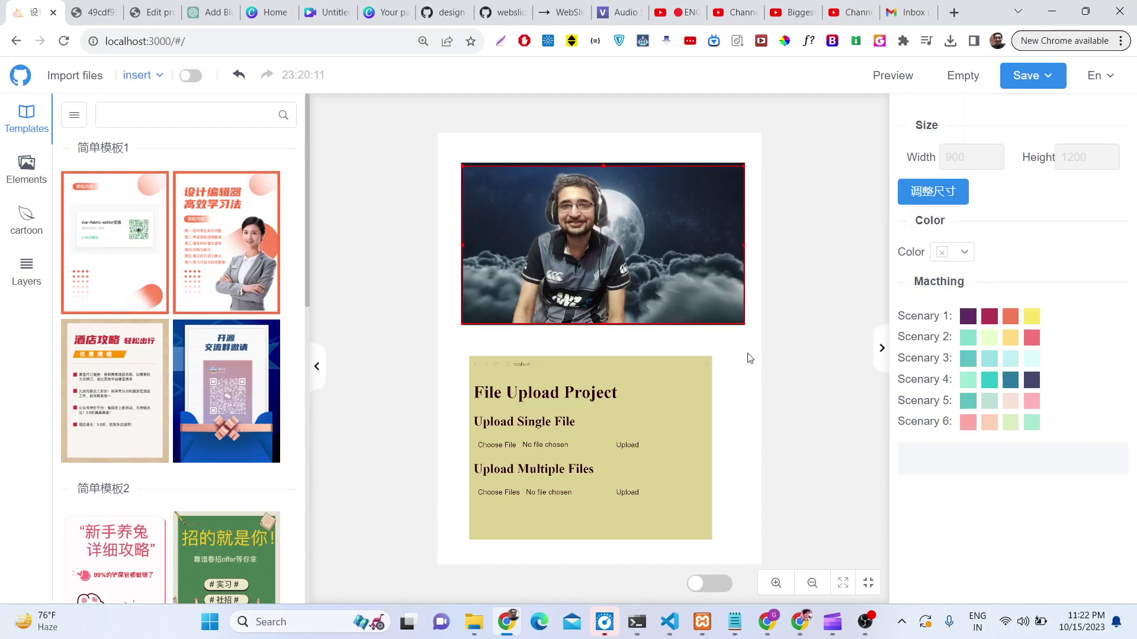
click(971, 320)
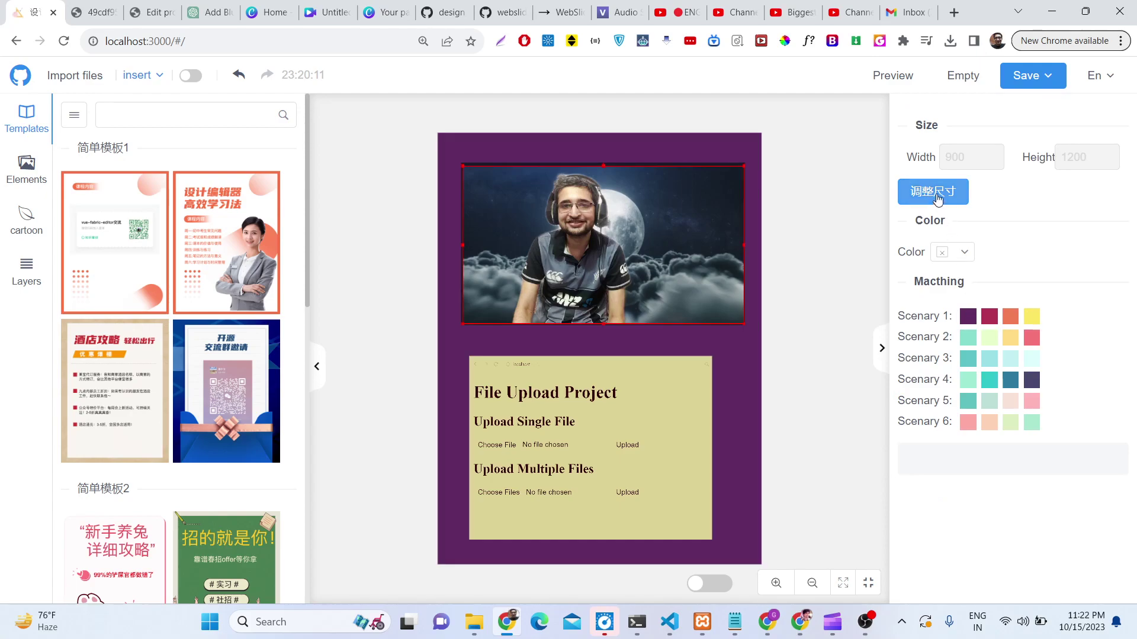
click(894, 77)
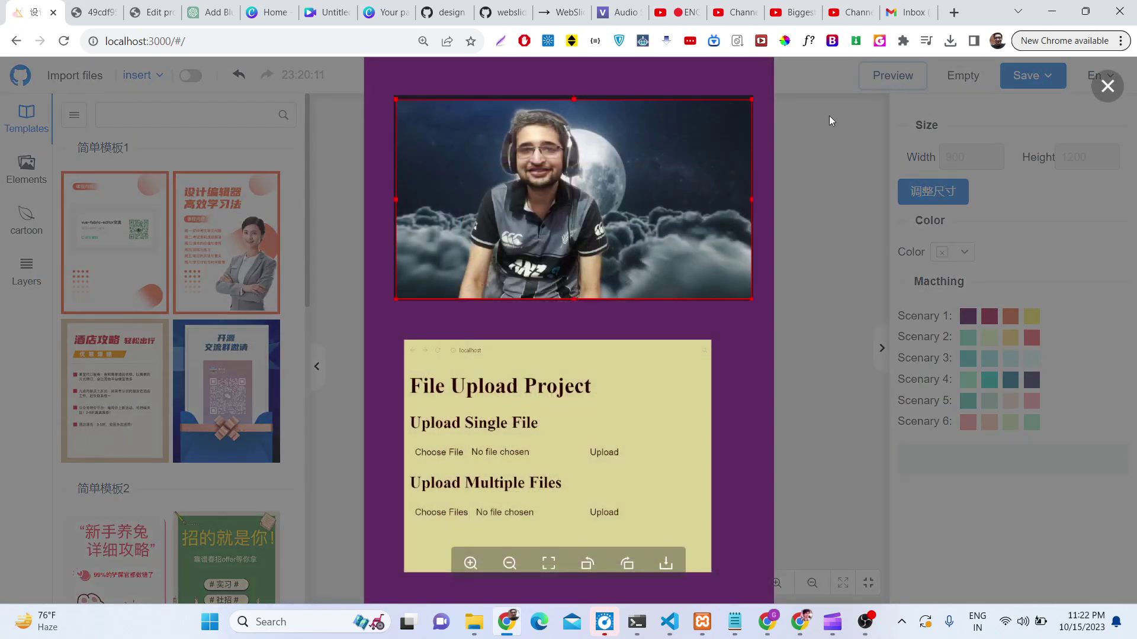
Step: Close the preview and save the design as a JSON file
click(836, 247)
mouse_move(1033, 75)
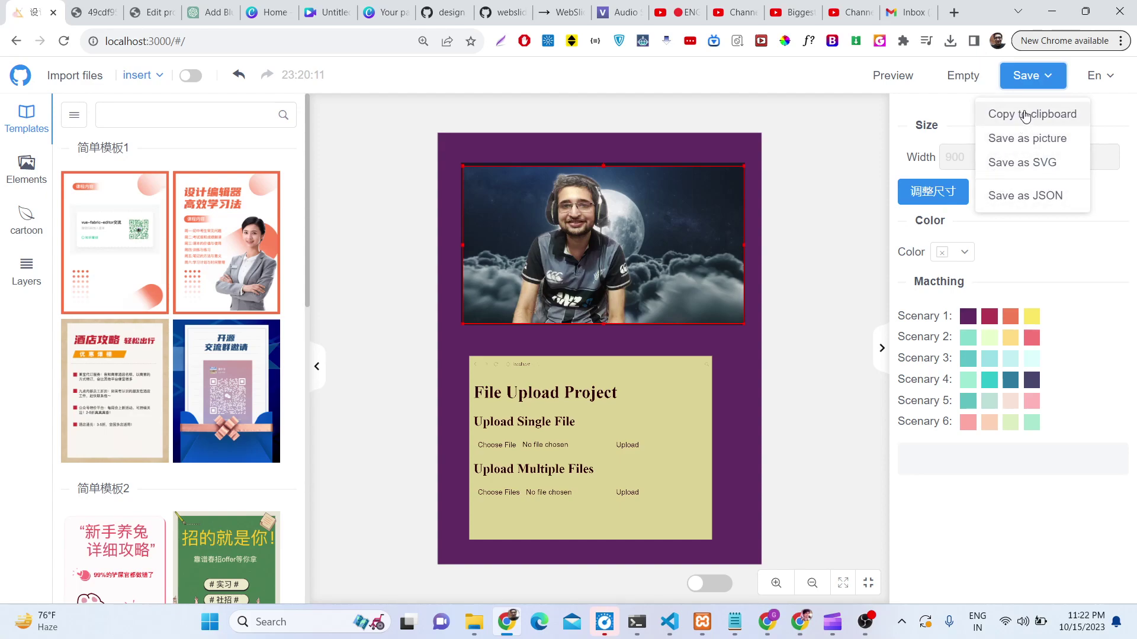
click(1015, 197)
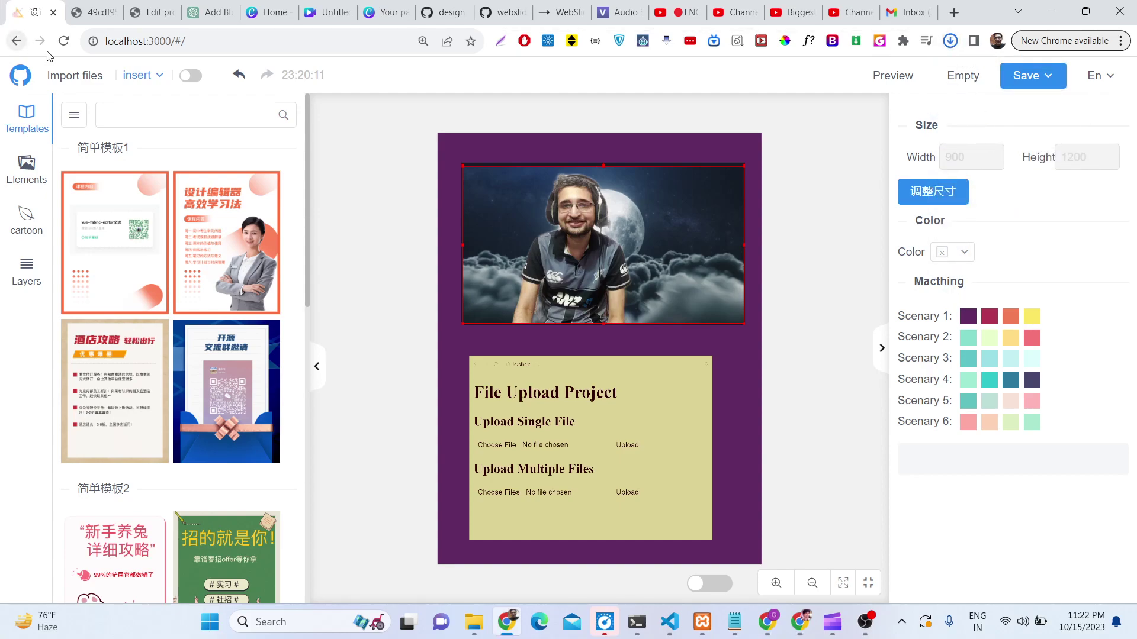
Step: Import the downloaded JSON design from Downloads, then reload the editor page
click(75, 75)
click(66, 168)
double_click(201, 135)
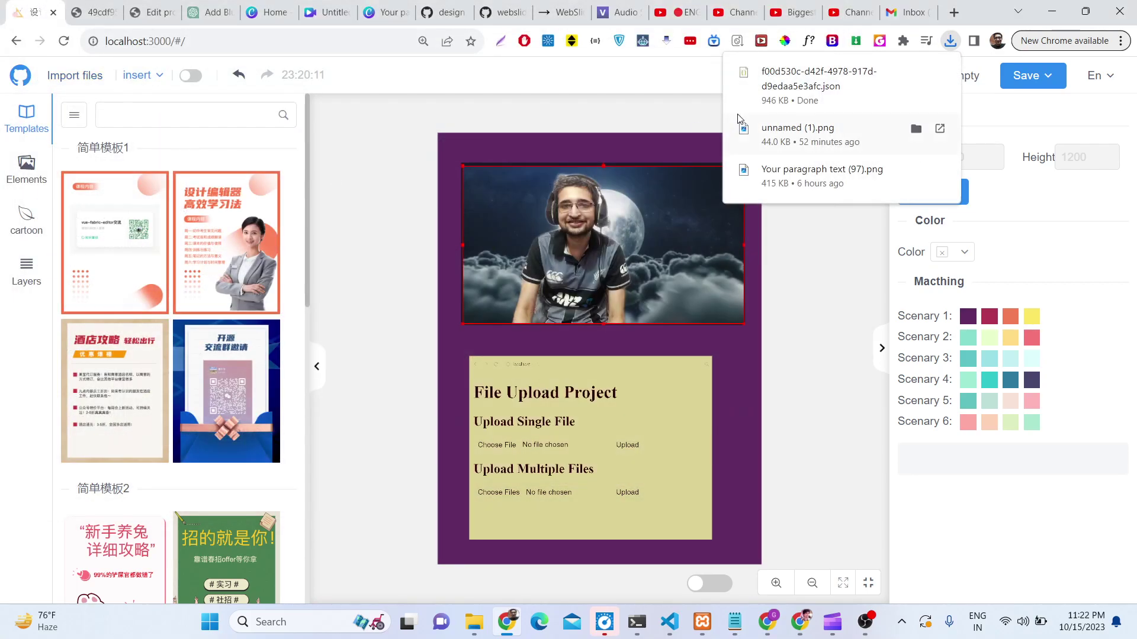
click(63, 41)
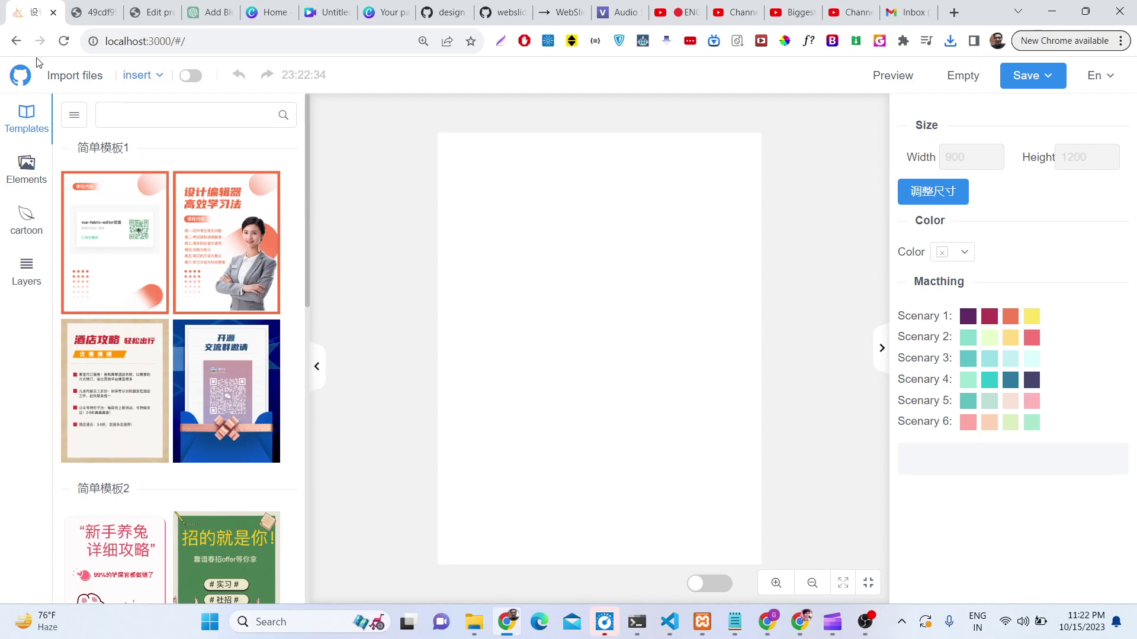
Step: Import the saved f00d530c JSON design file from Downloads to restore the canvas
click(56, 78)
double_click(178, 137)
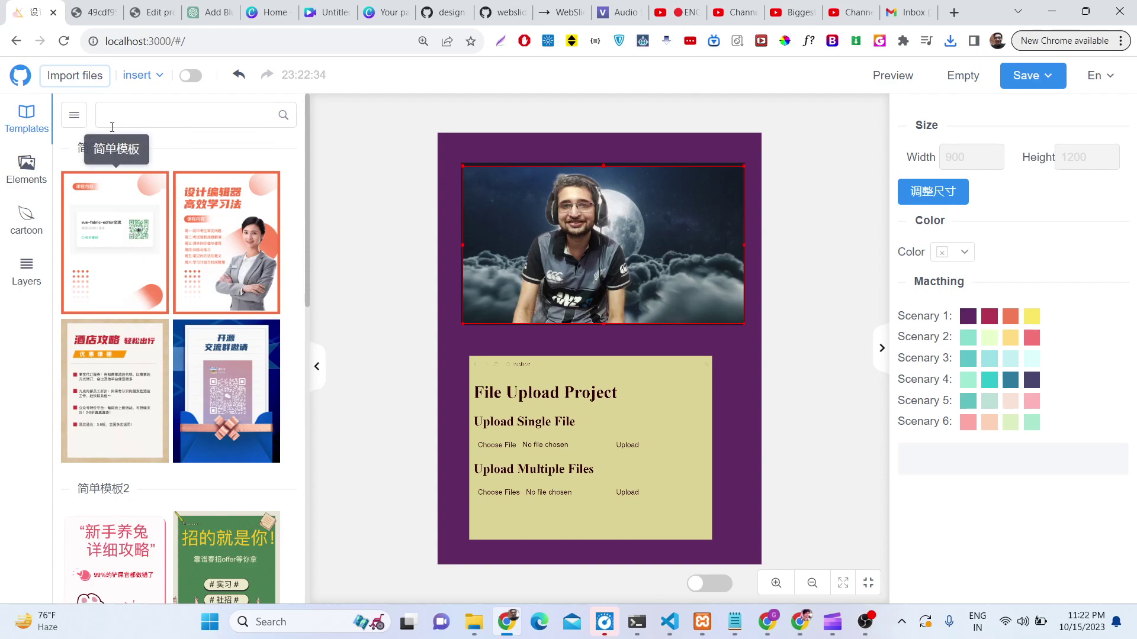
Step: Add the pink, yellow and blue flag cartoon sticker and move it onto the yellow screenshot
click(20, 173)
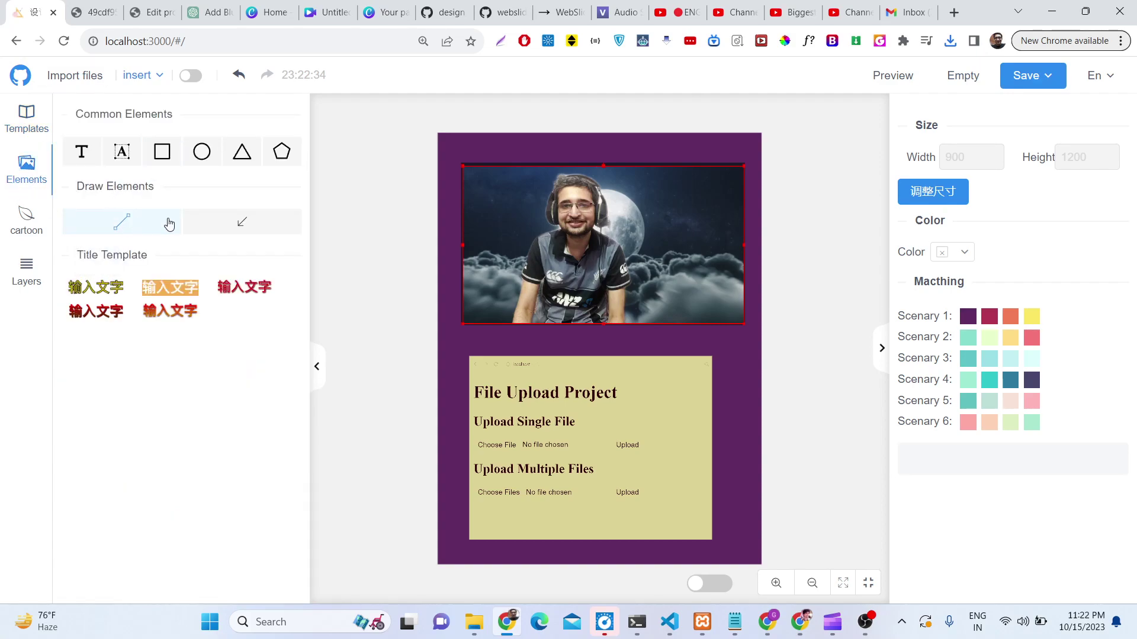
click(244, 226)
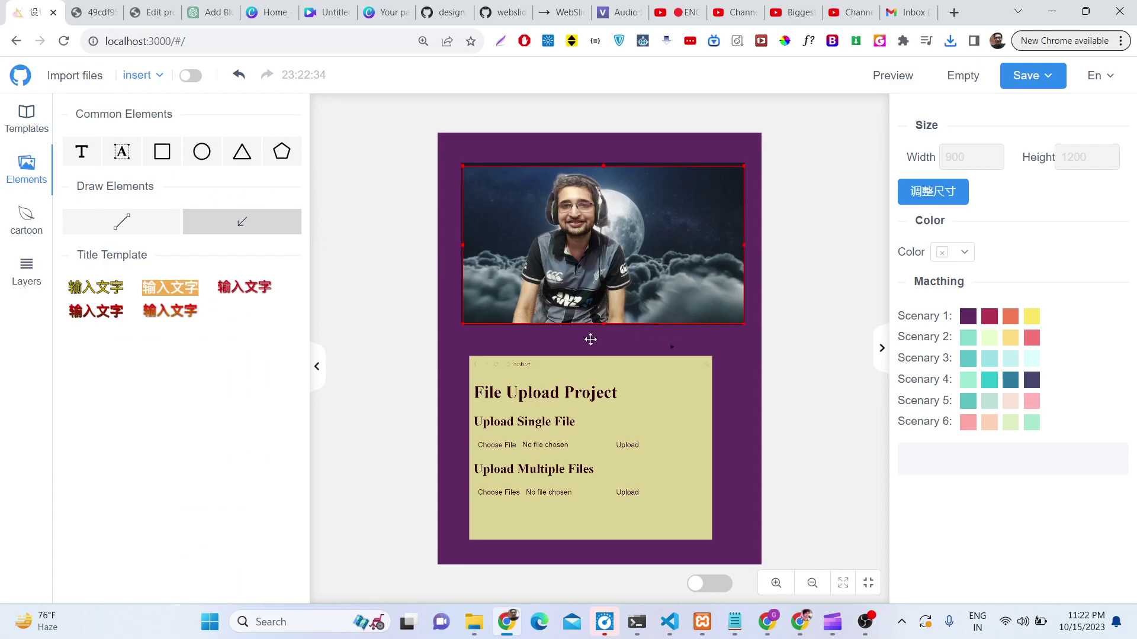
click(39, 219)
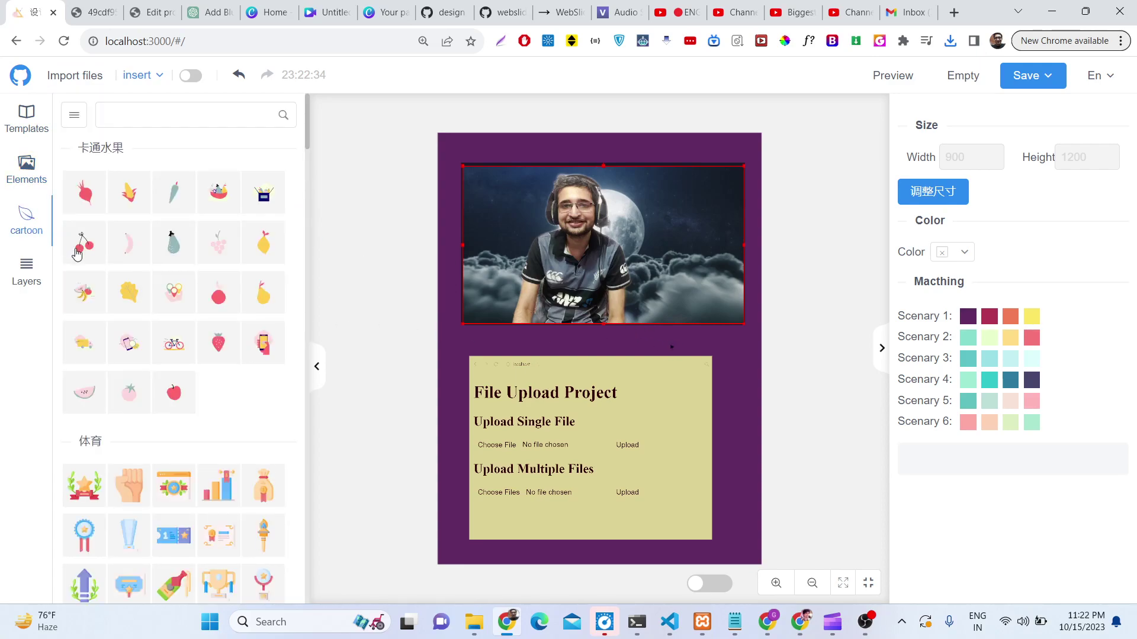
scroll(186, 323, down, 15)
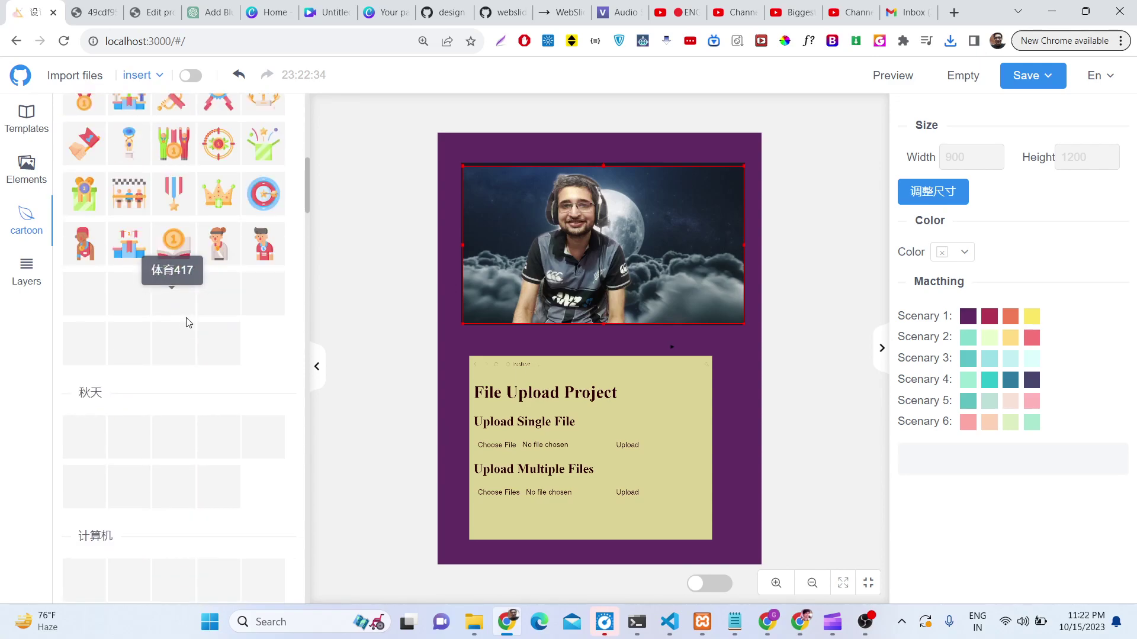
click(520, 221)
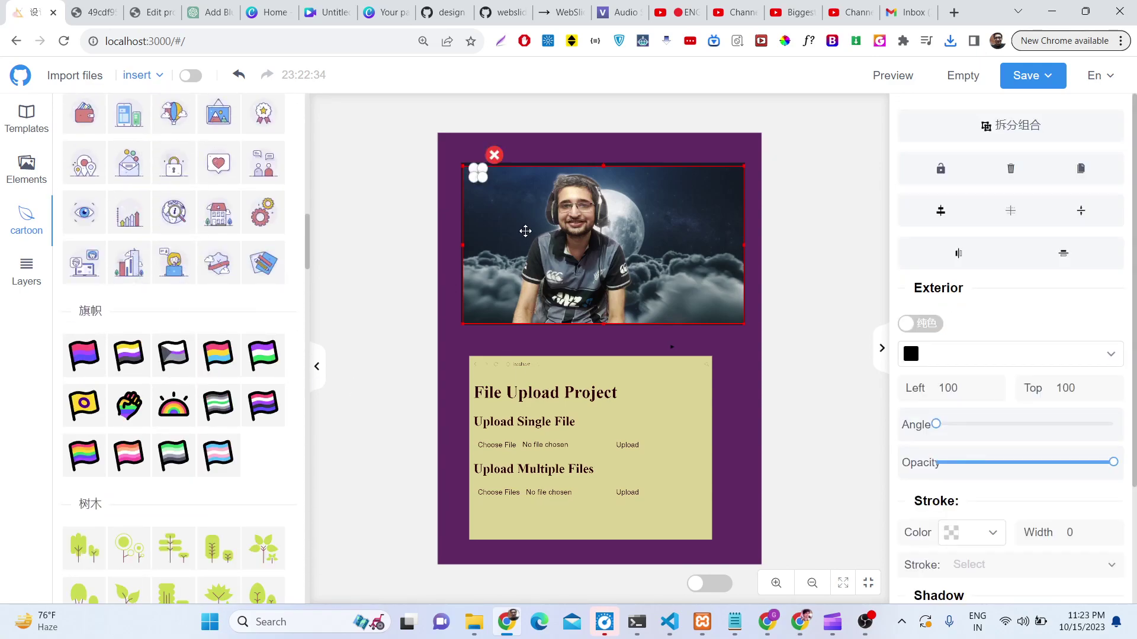
click(218, 354)
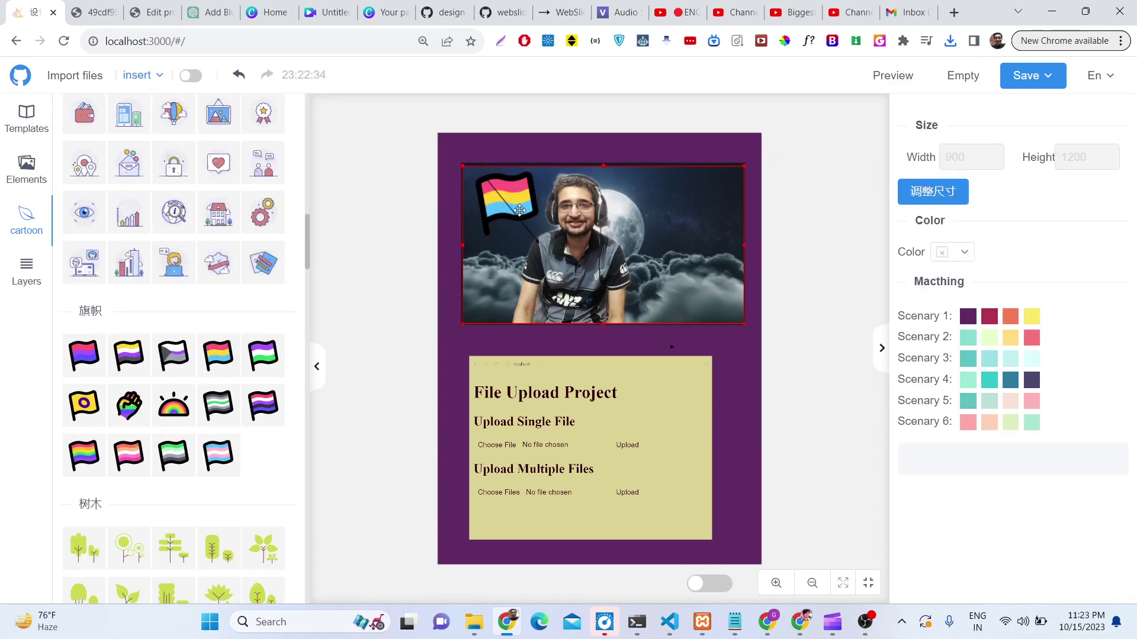
drag(477, 193, 650, 387)
Step: Add a second-place medal sticker, enlarged, and a praying monk sticker onto the screenshot
scroll(269, 393, down, 10)
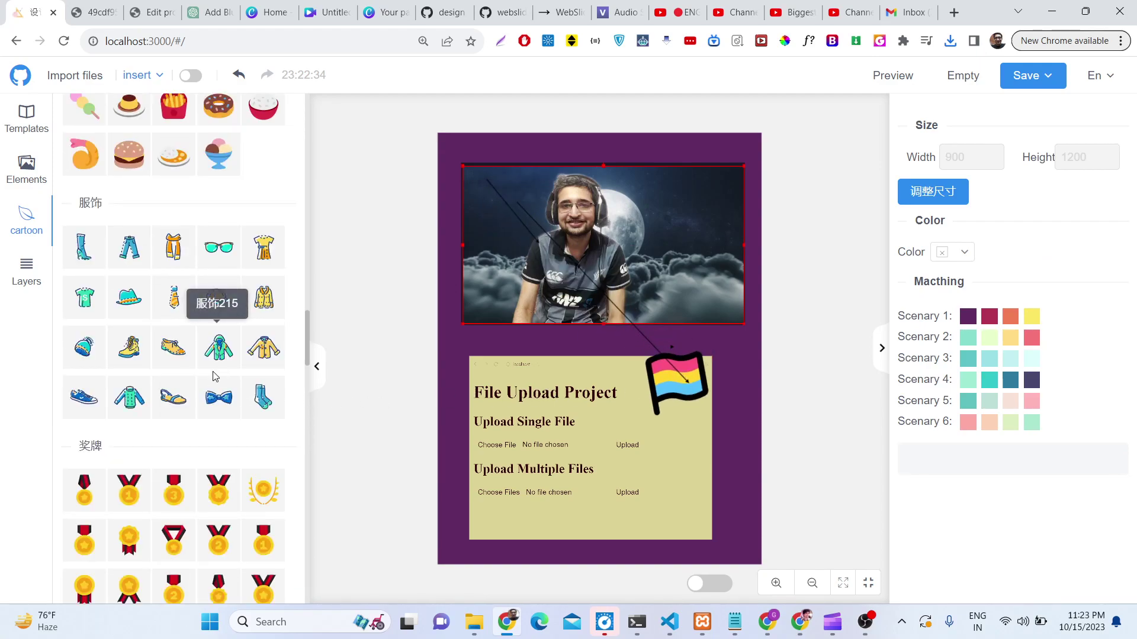
scroll(215, 377, down, 4)
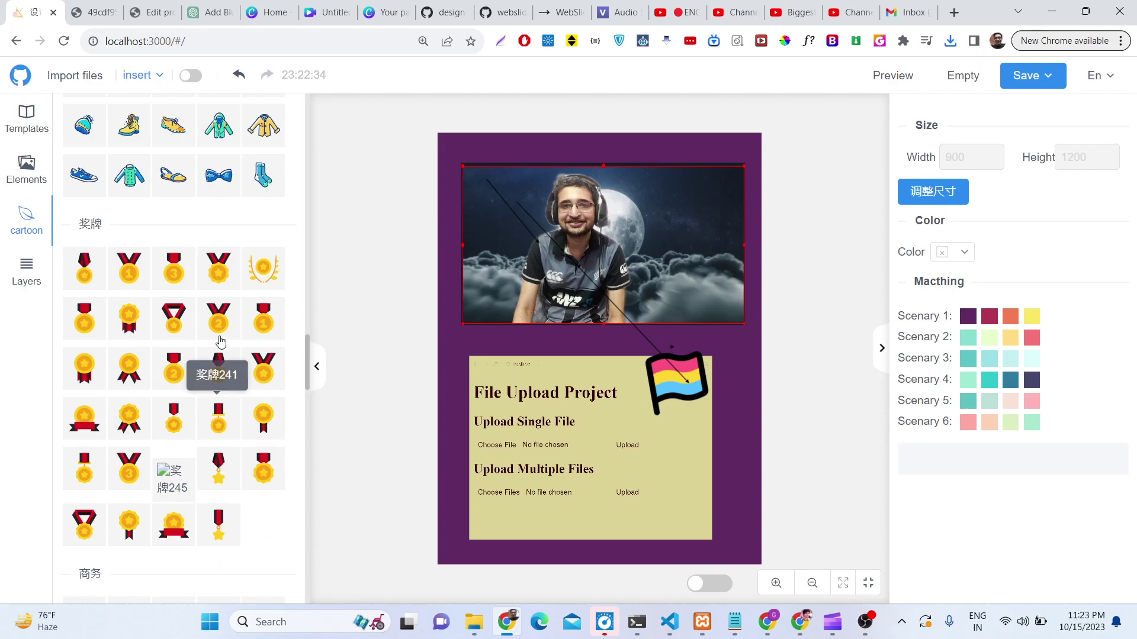
click(218, 324)
drag(494, 193, 586, 445)
scroll(200, 399, down, 15)
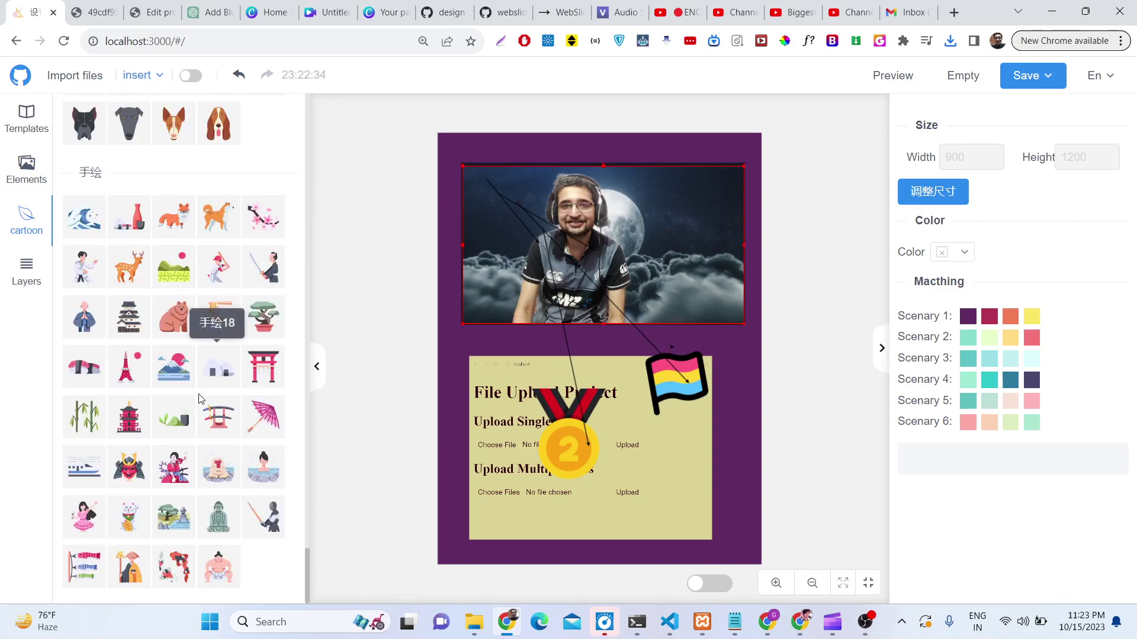
click(84, 317)
drag(492, 292, 508, 380)
click(28, 272)
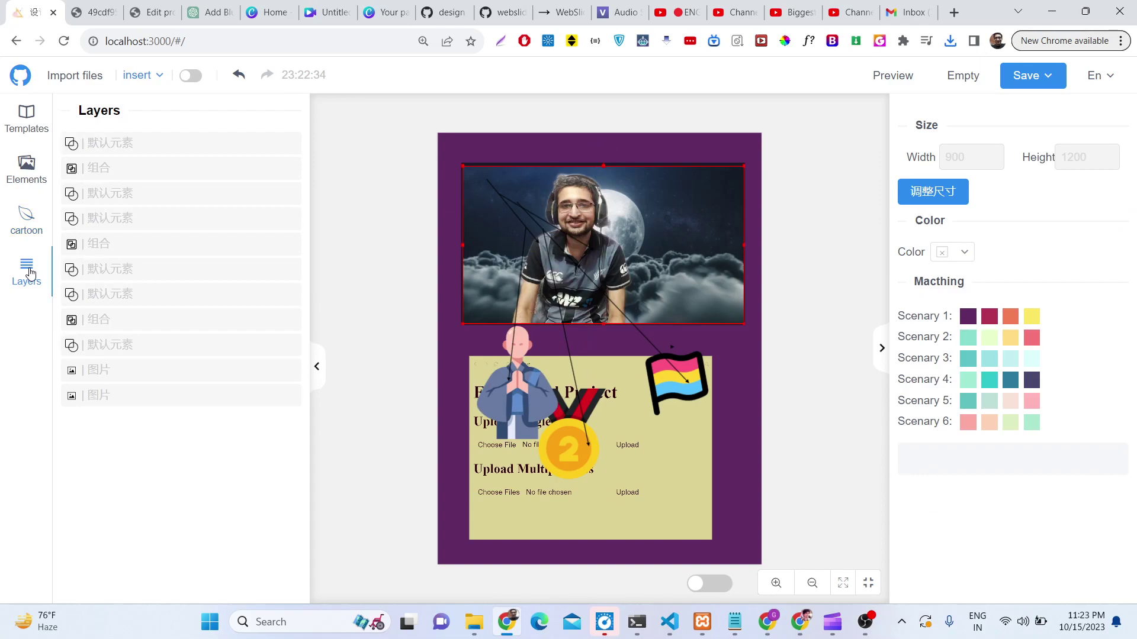
click(163, 160)
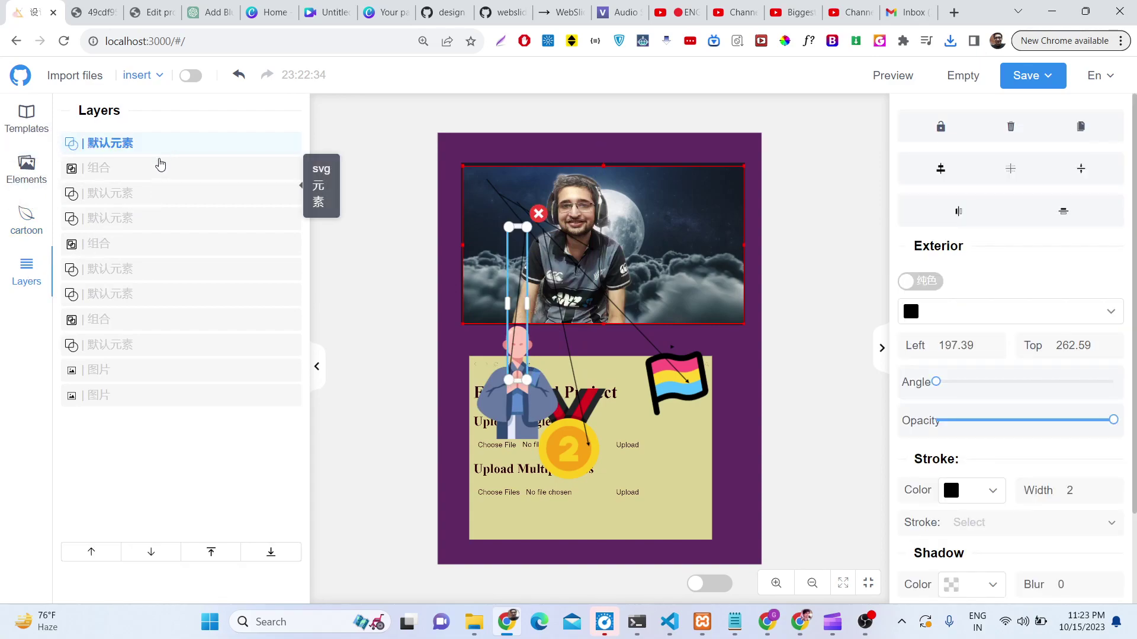
click(148, 197)
click(148, 219)
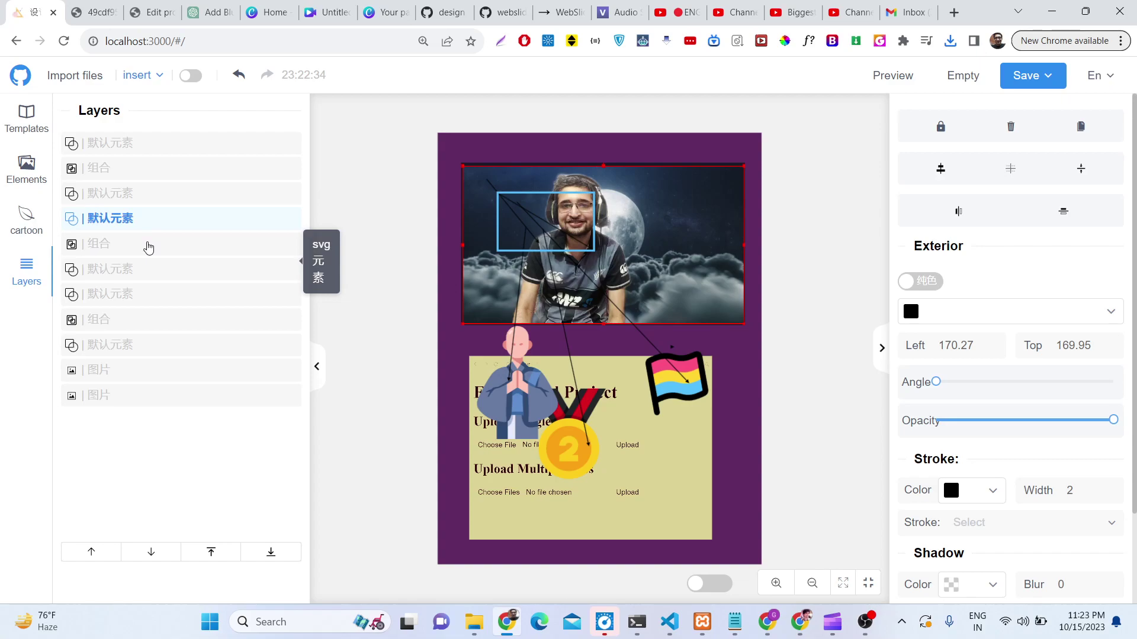
click(343, 261)
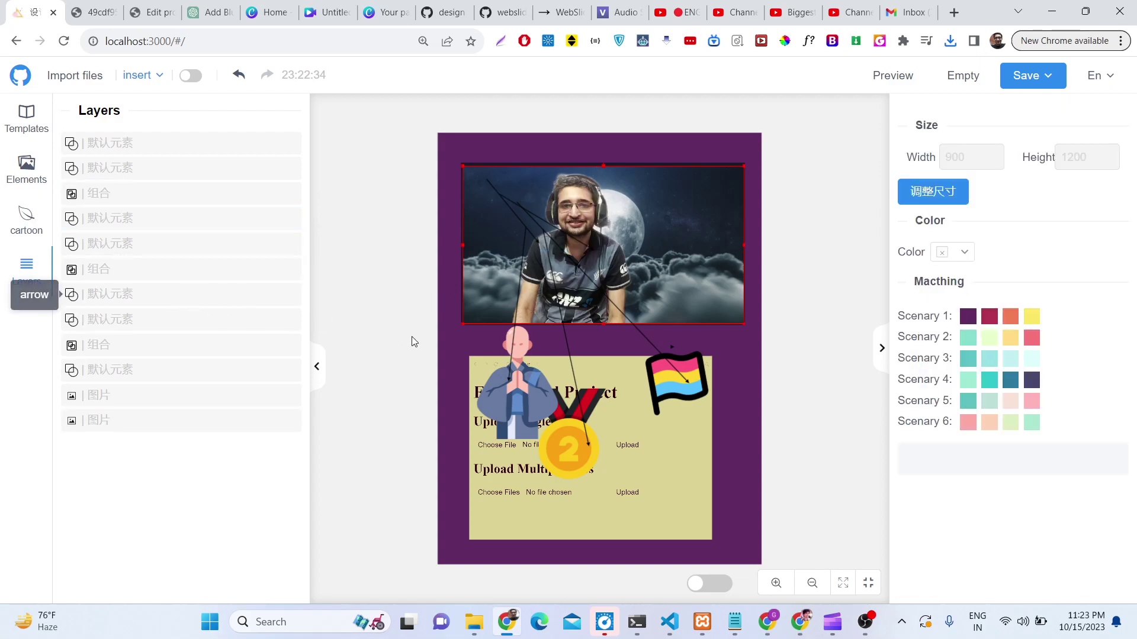
click(161, 319)
click(153, 295)
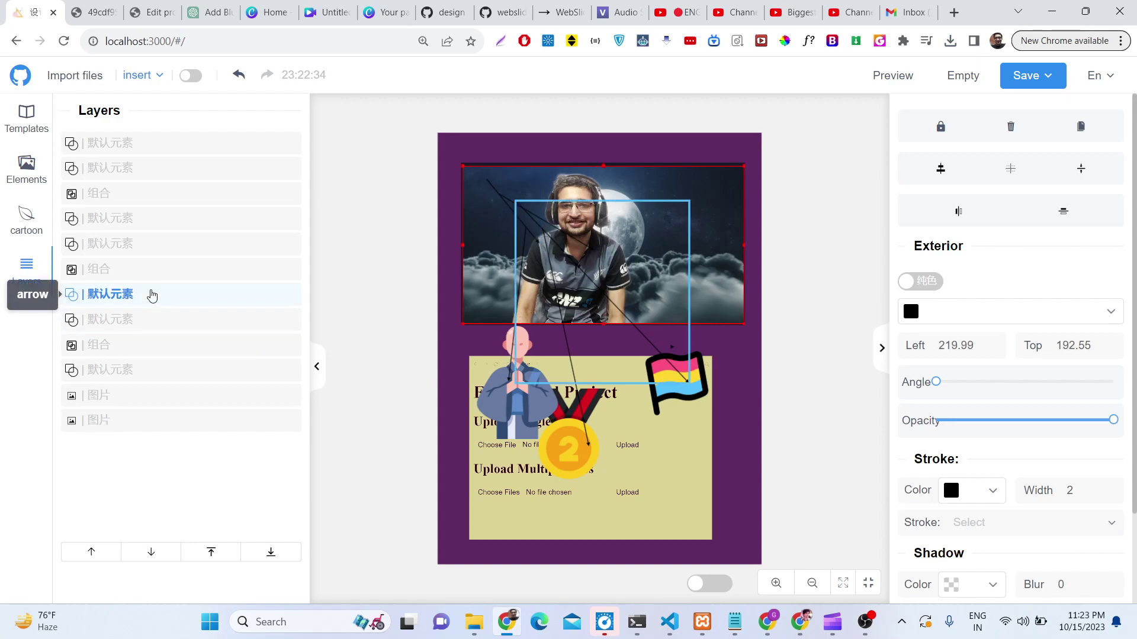
click(139, 150)
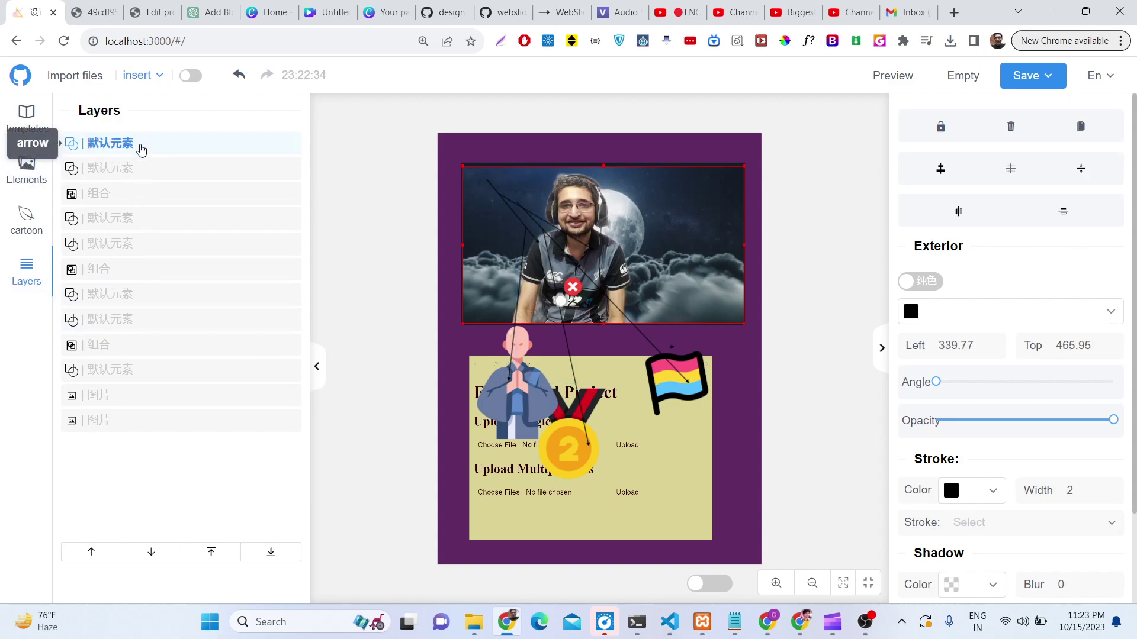
click(137, 199)
click(136, 225)
click(134, 250)
click(133, 276)
click(134, 300)
click(138, 347)
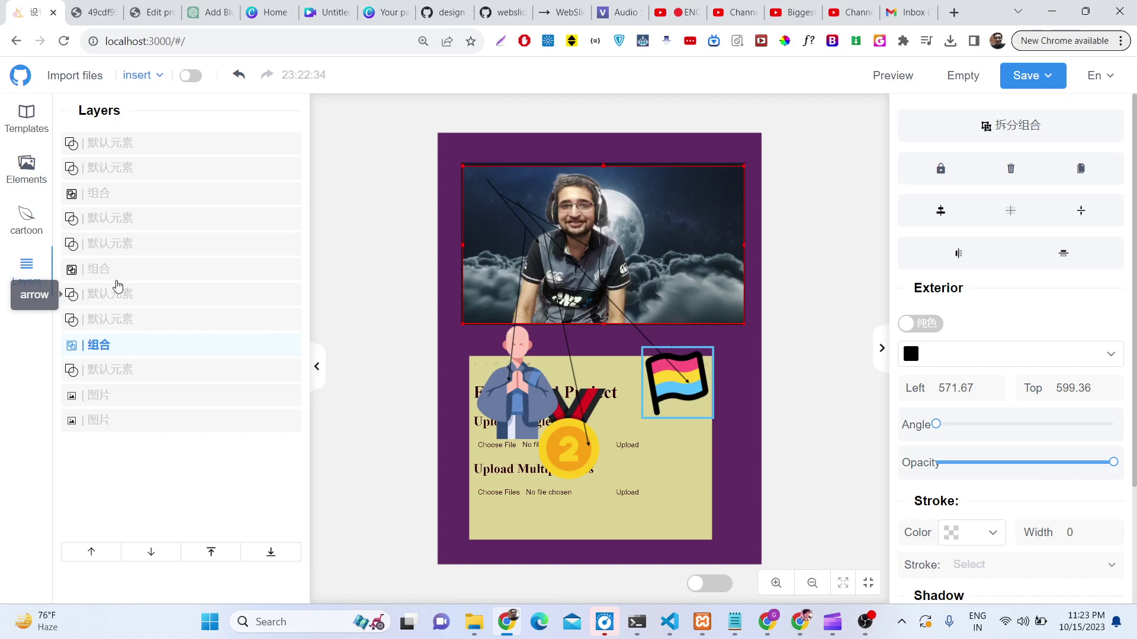
click(146, 270)
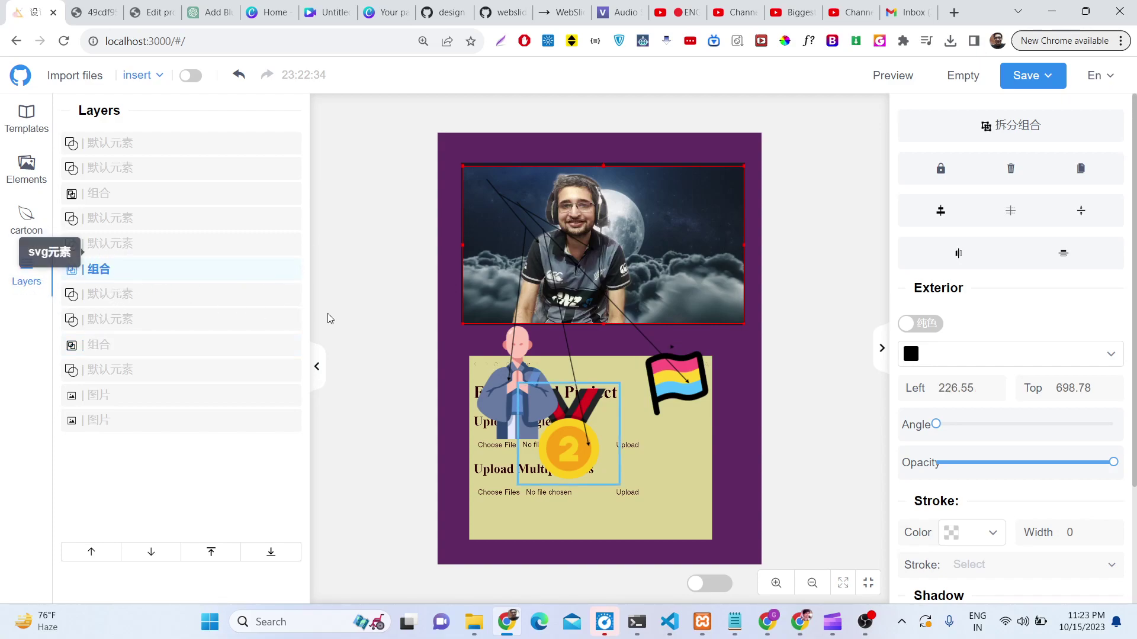
scroll(514, 235, up, 2)
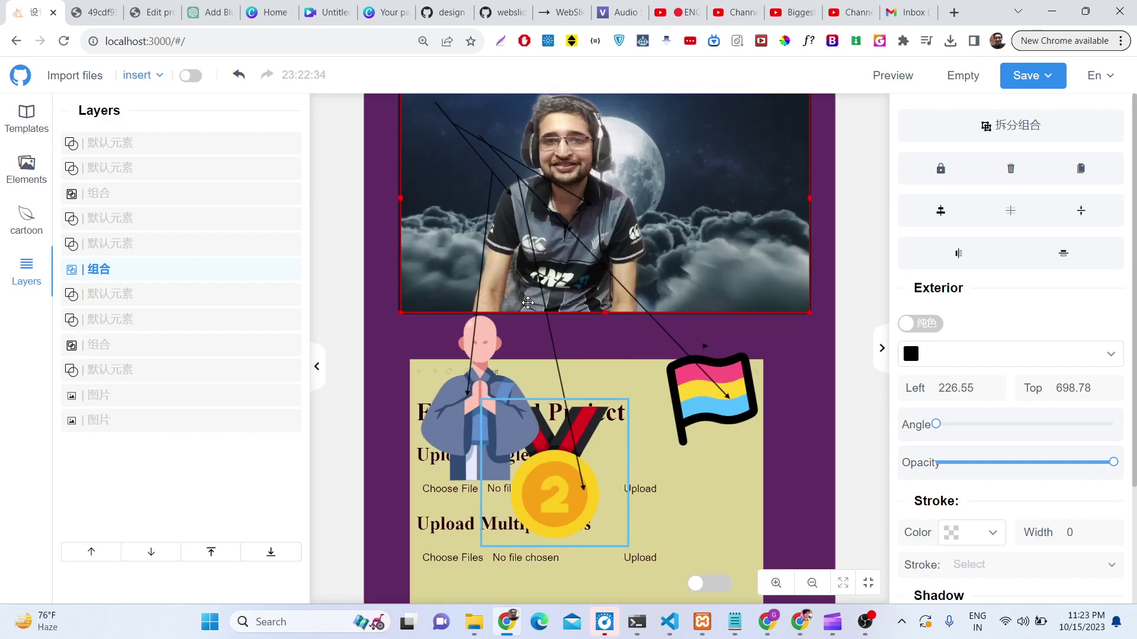
scroll(504, 249, down, 3)
scroll(481, 273, up, 3)
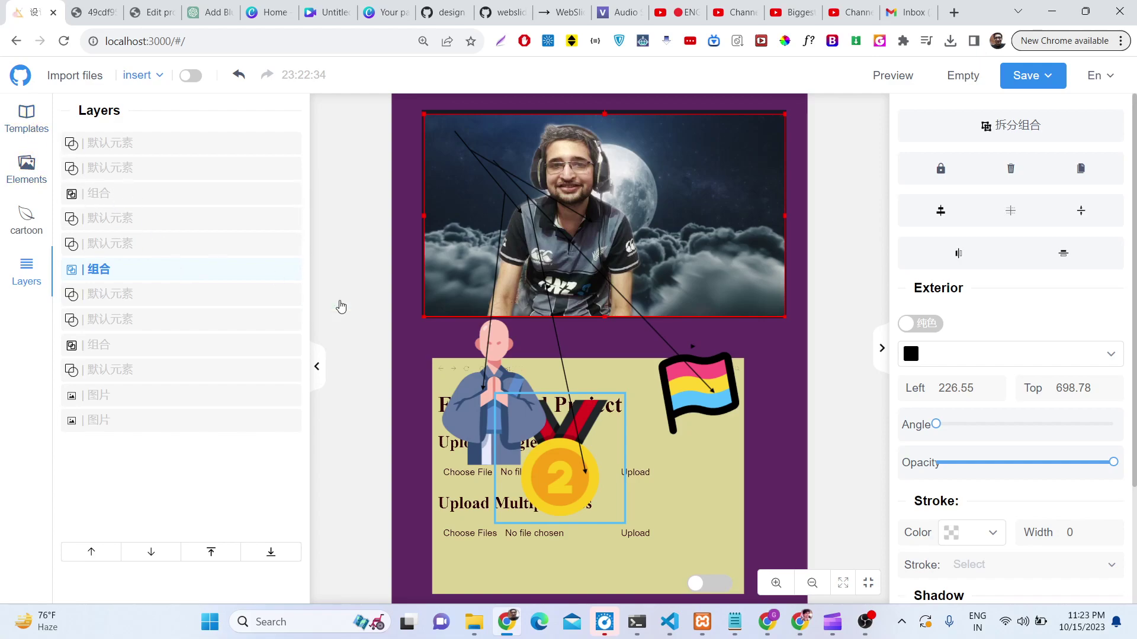
click(669, 622)
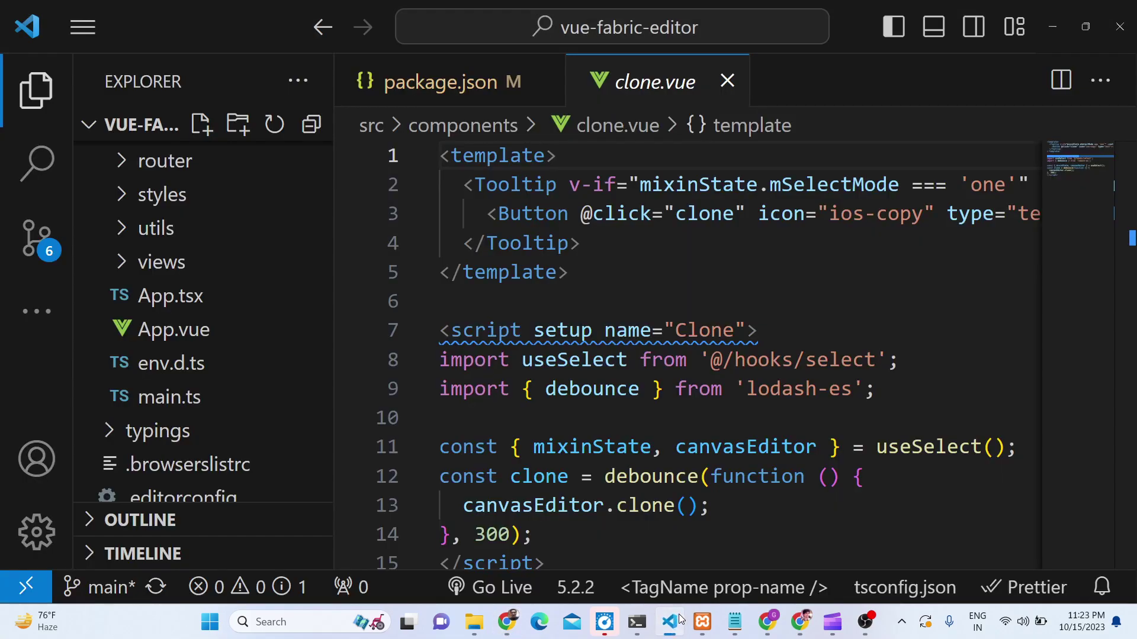
click(669, 622)
Step: Search Google for fabric.js in a new tab and look over the results
click(954, 13)
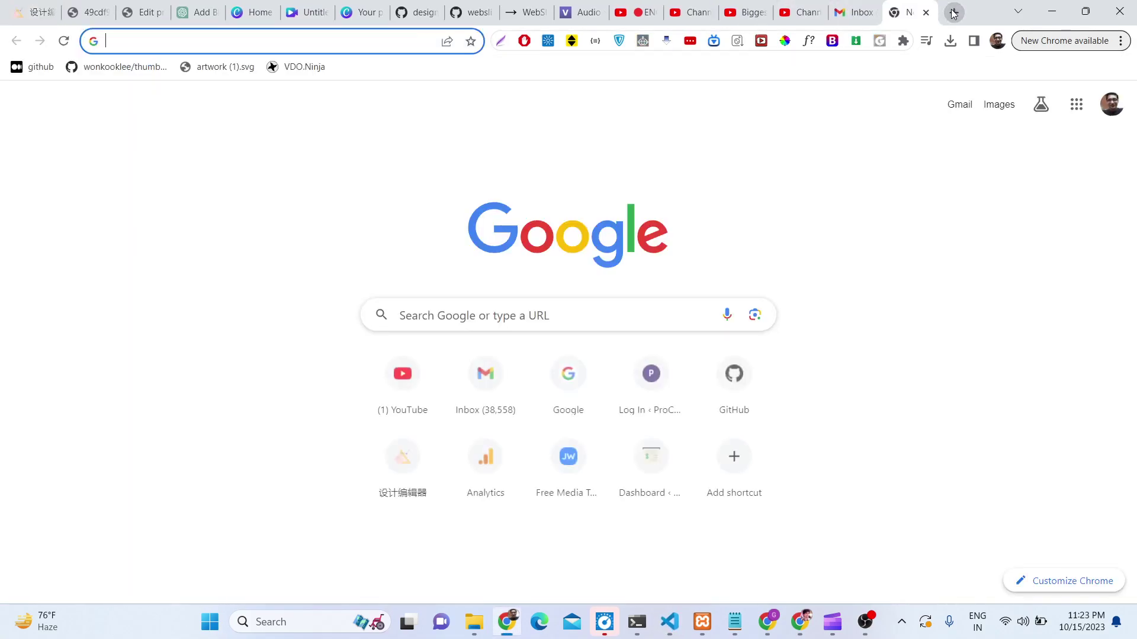
text(fabric.)
key(Return)
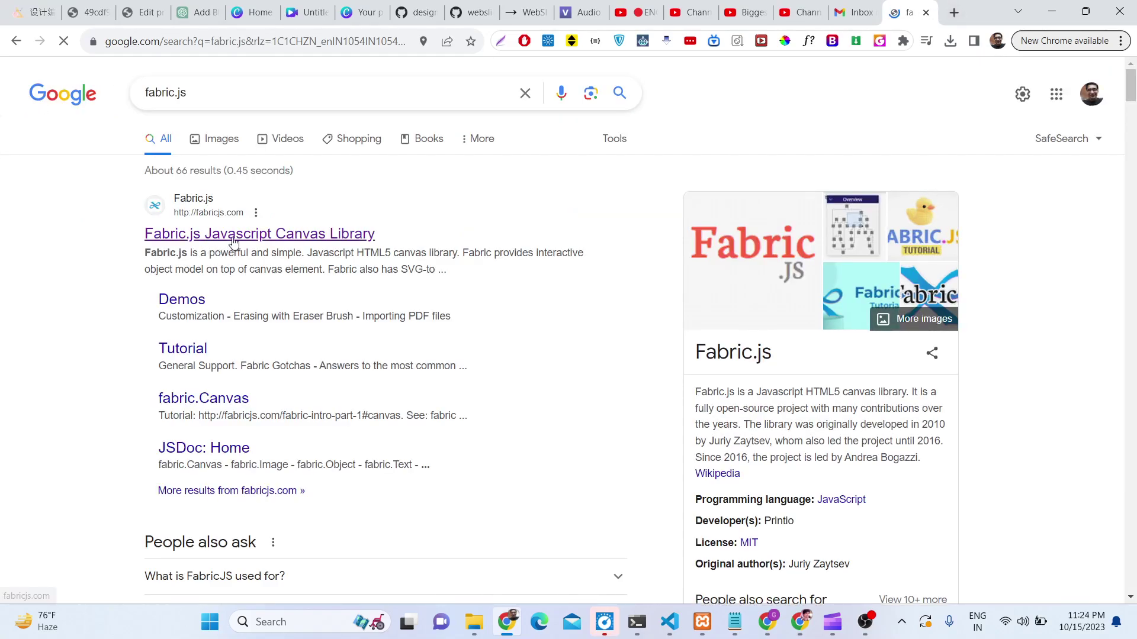
scroll(267, 254, down, 4)
scroll(406, 315, up, 3)
scroll(406, 315, up, 1)
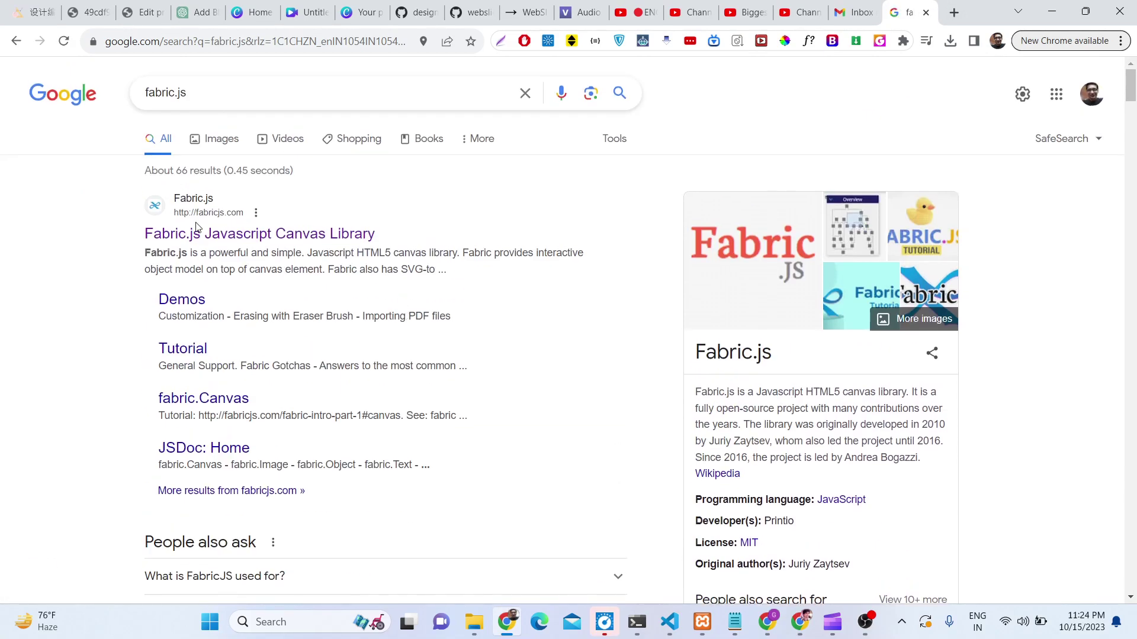
Step: Return to the canvas editor tab and bring the screen recorder window forward
click(3, 6)
scroll(340, 254, up, 2)
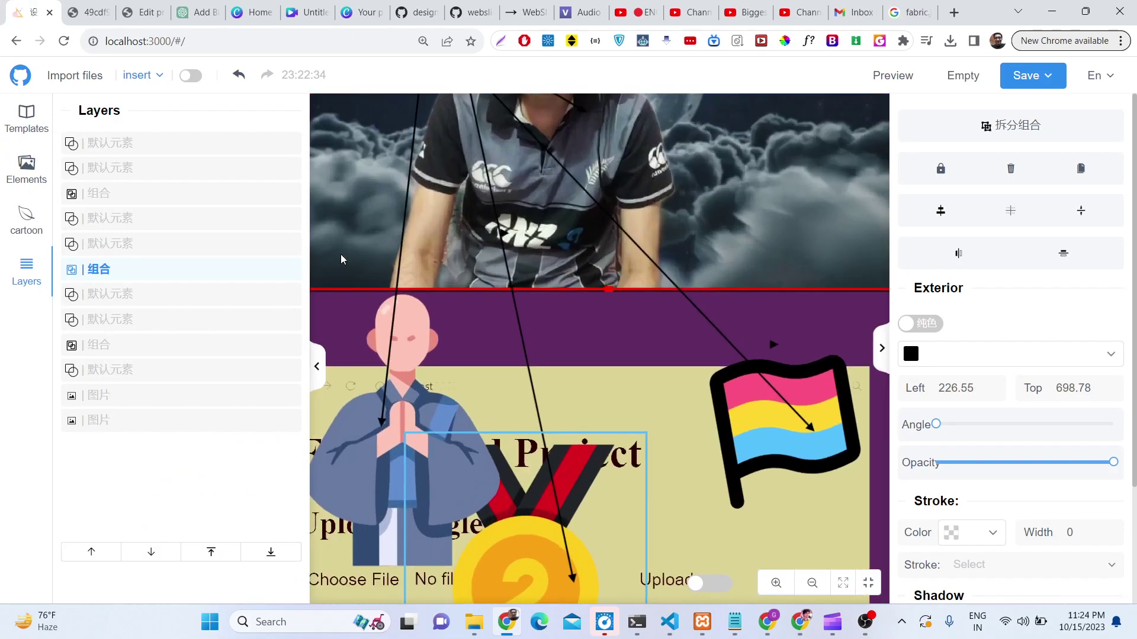
scroll(340, 254, down, 5)
scroll(373, 267, up, 2)
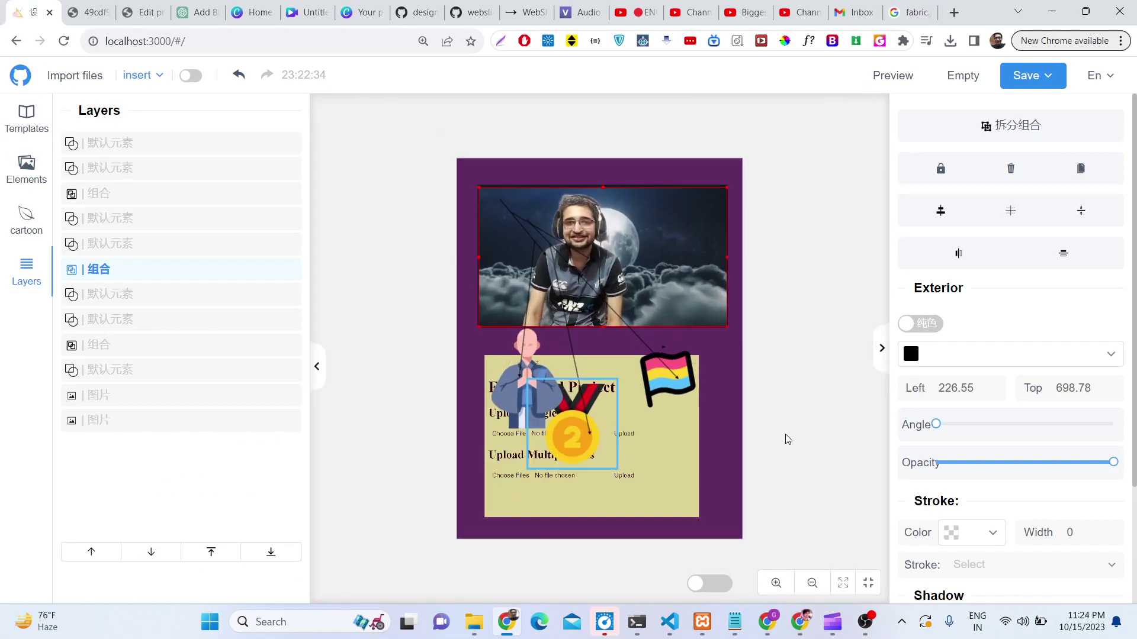
click(865, 622)
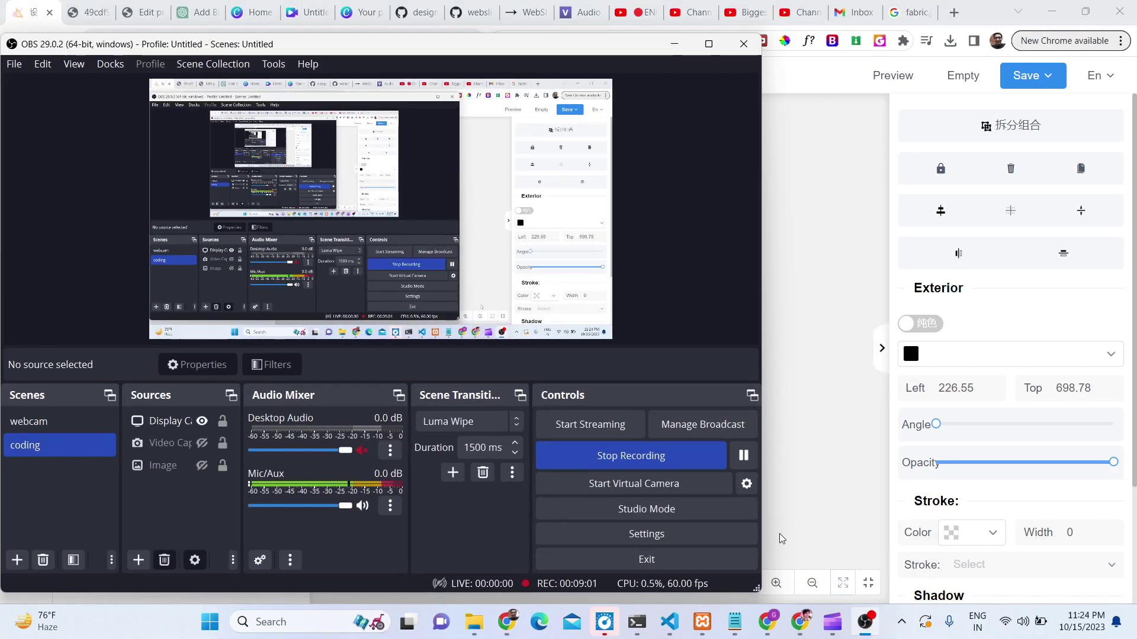